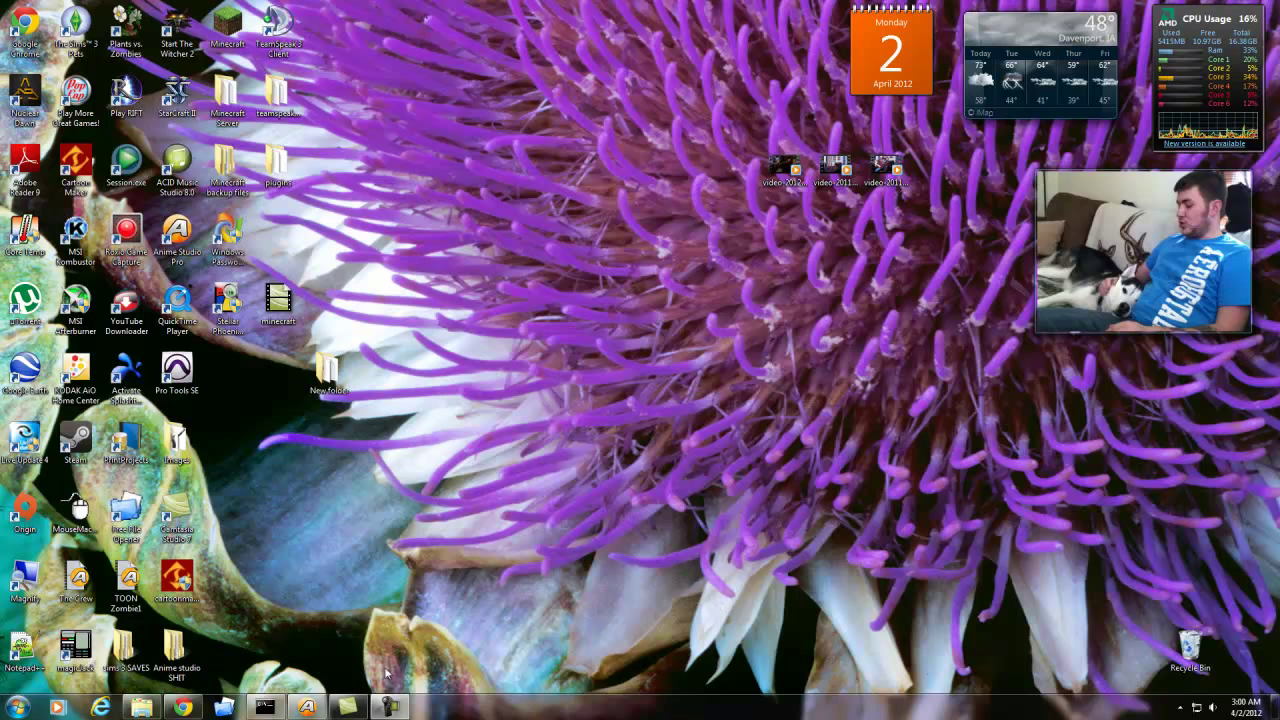
Switch to Anime Studio Pro with the empty untitled project open
left_click(306, 707)
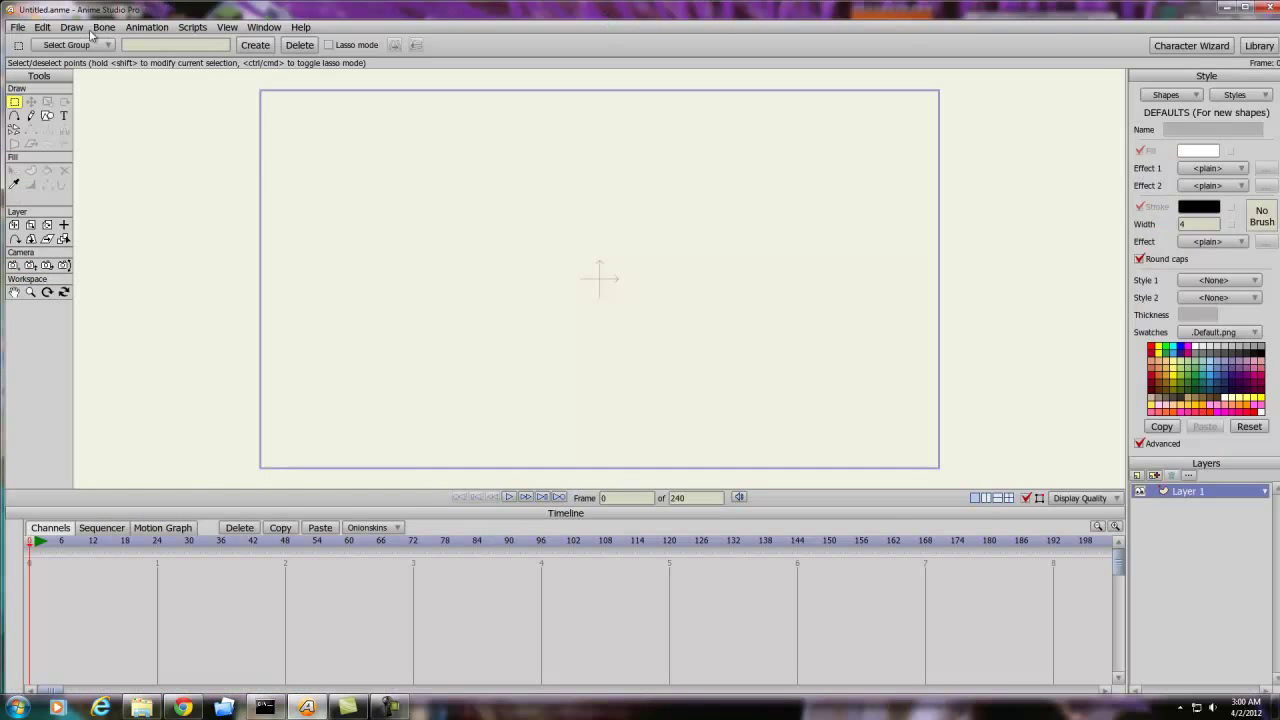
left_click(17, 30)
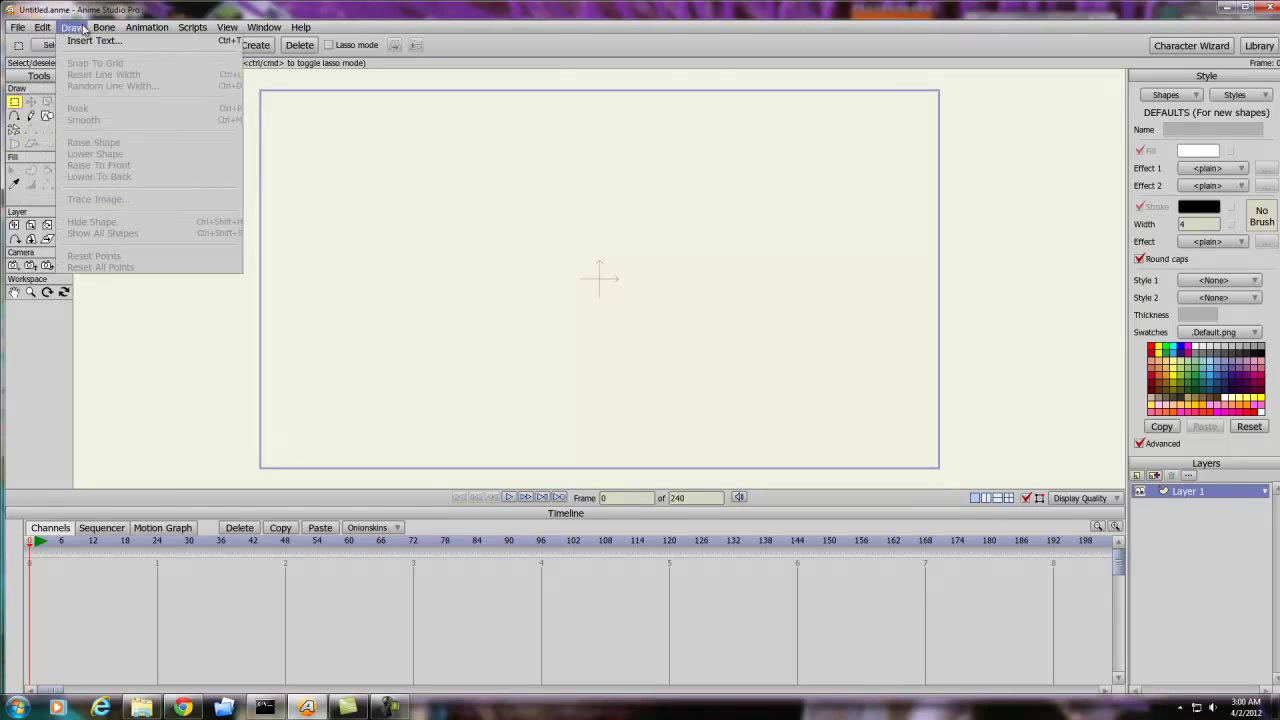
mouse_move(75, 35)
mouse_move(130, 33)
mouse_move(294, 26)
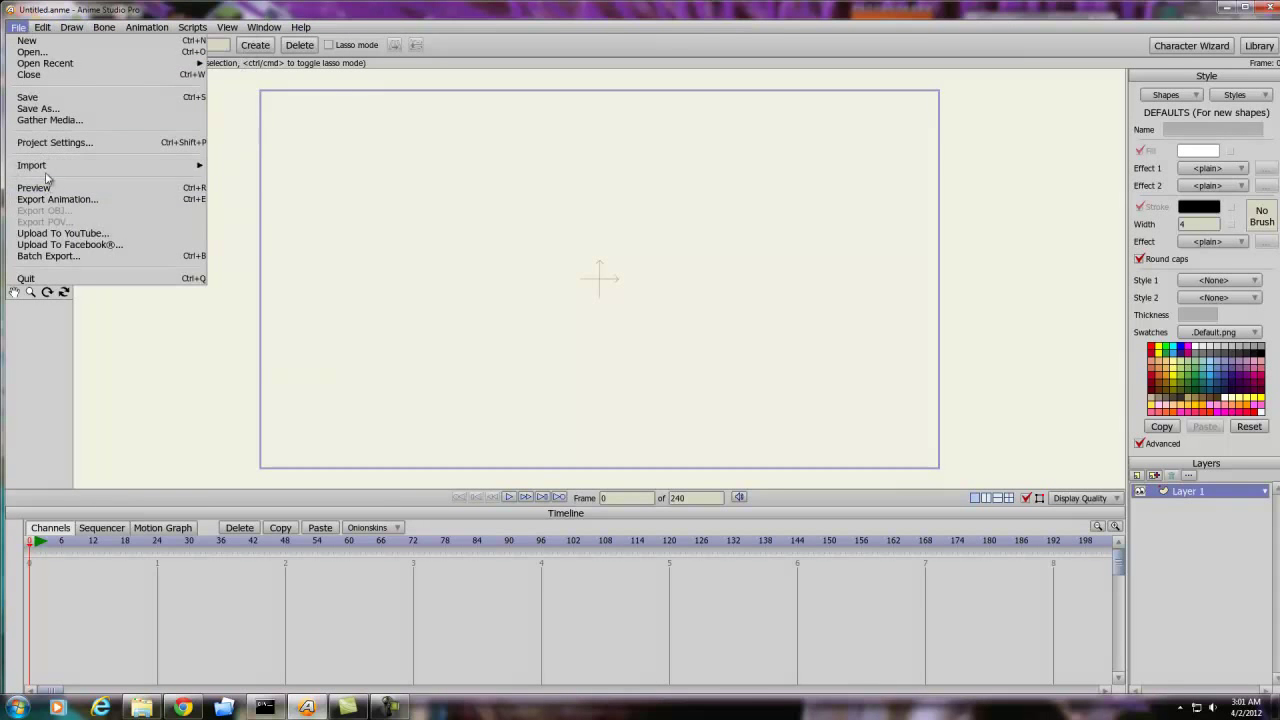
Import the zombie head drawing File 13.jpg from the Pictures folder in Anime studio Files as an image layer
mouse_move(50, 166)
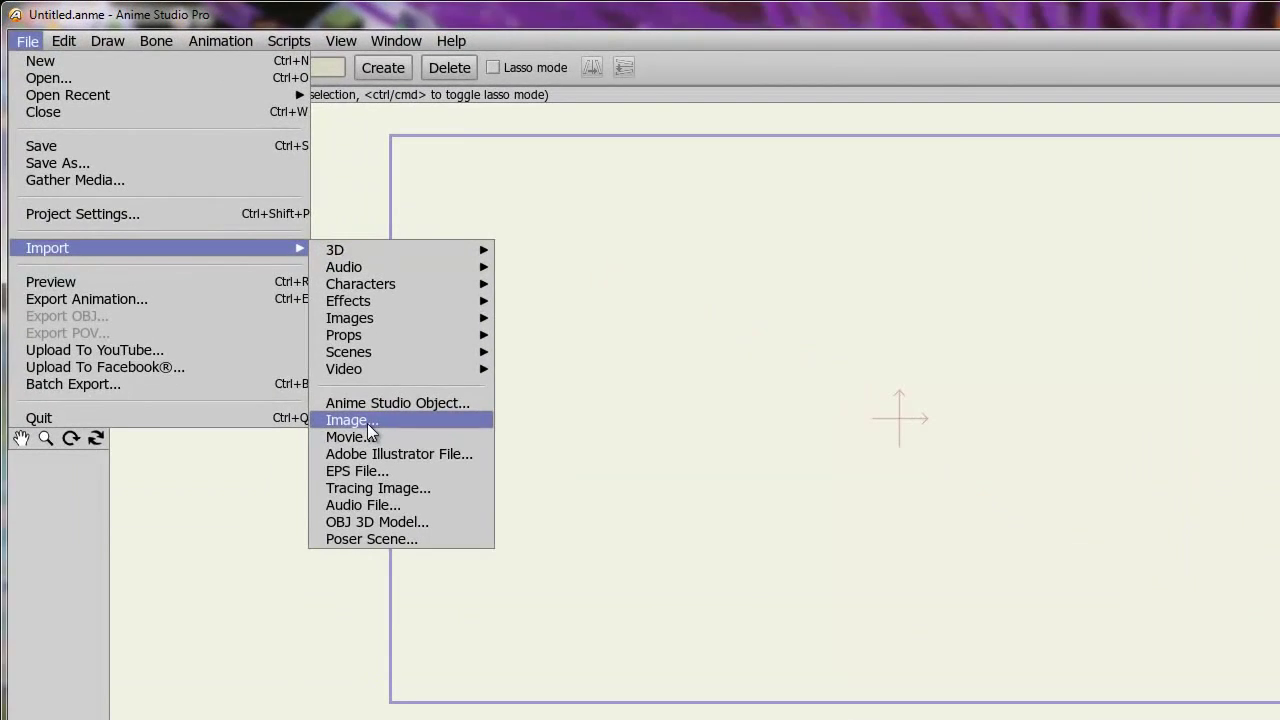
left_click(367, 423)
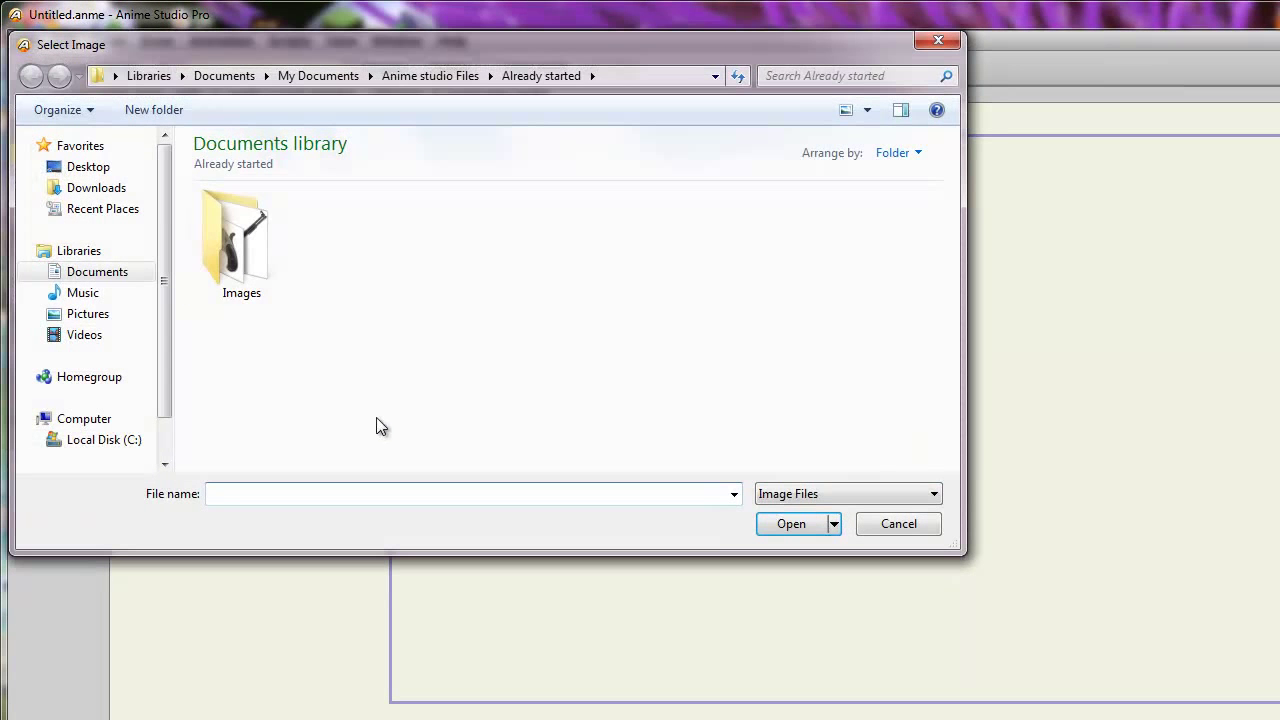
left_click(83, 276)
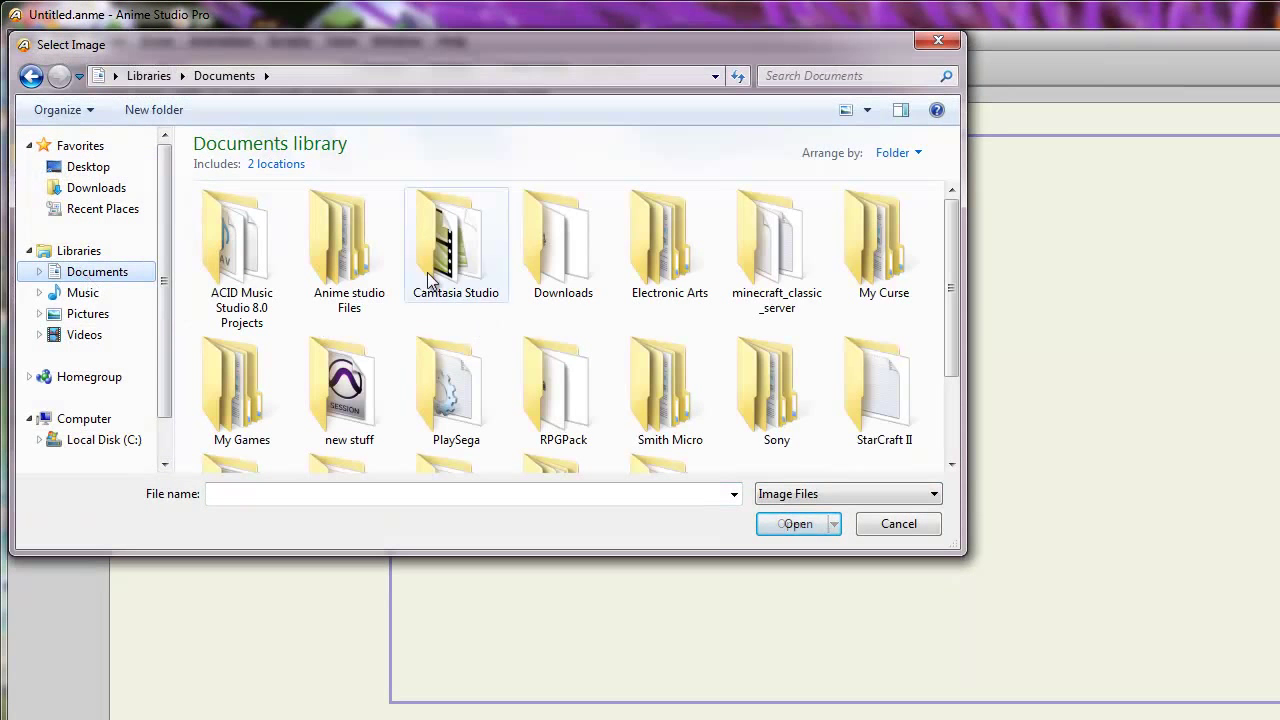
double_click(368, 240)
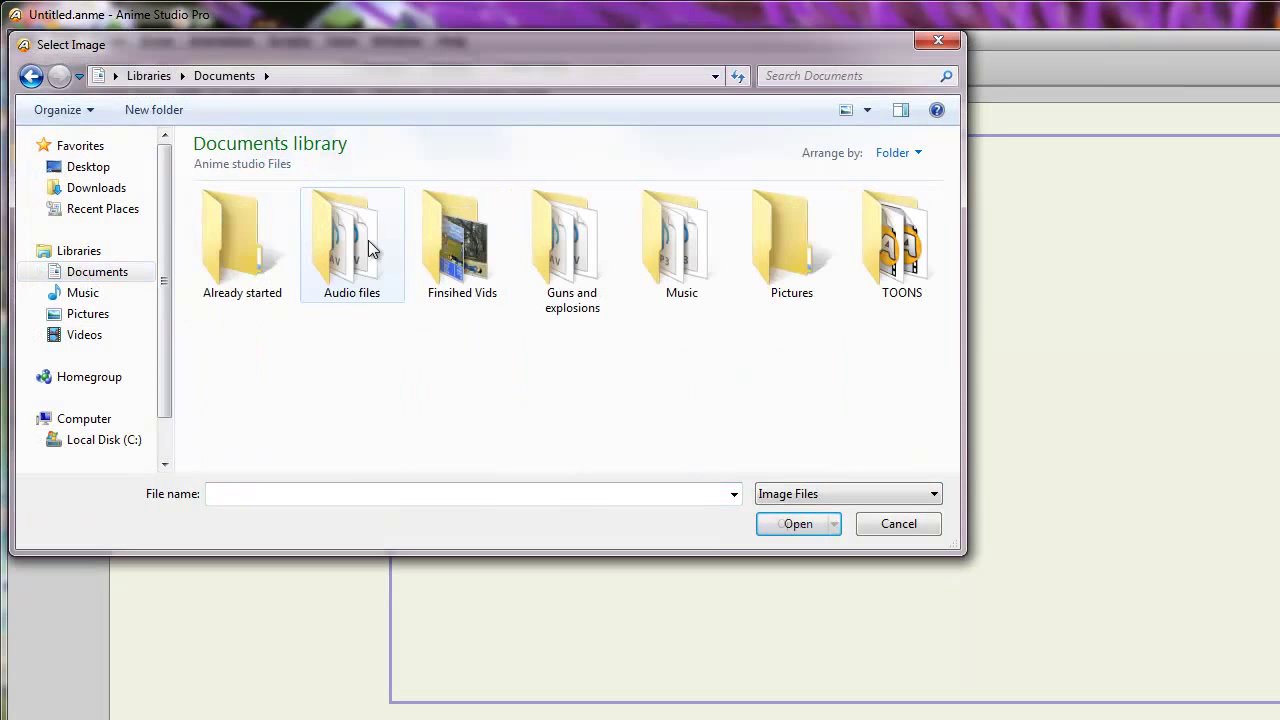
double_click(772, 254)
left_click_drag(951, 229, 951, 355)
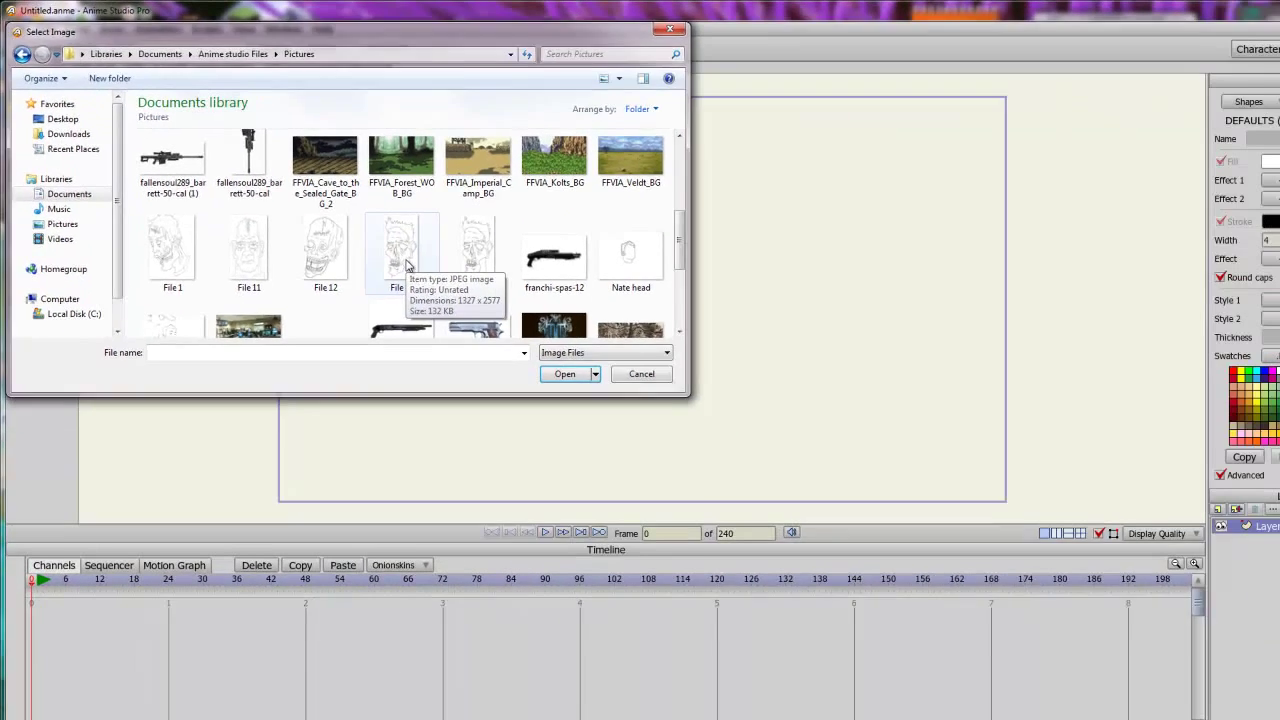
double_click(565, 360)
Scale the imported image layer down to about 0.1889 so the whole head fits inside the project frame
scroll(631, 260, "up", 3)
scroll(631, 260, "down", 10)
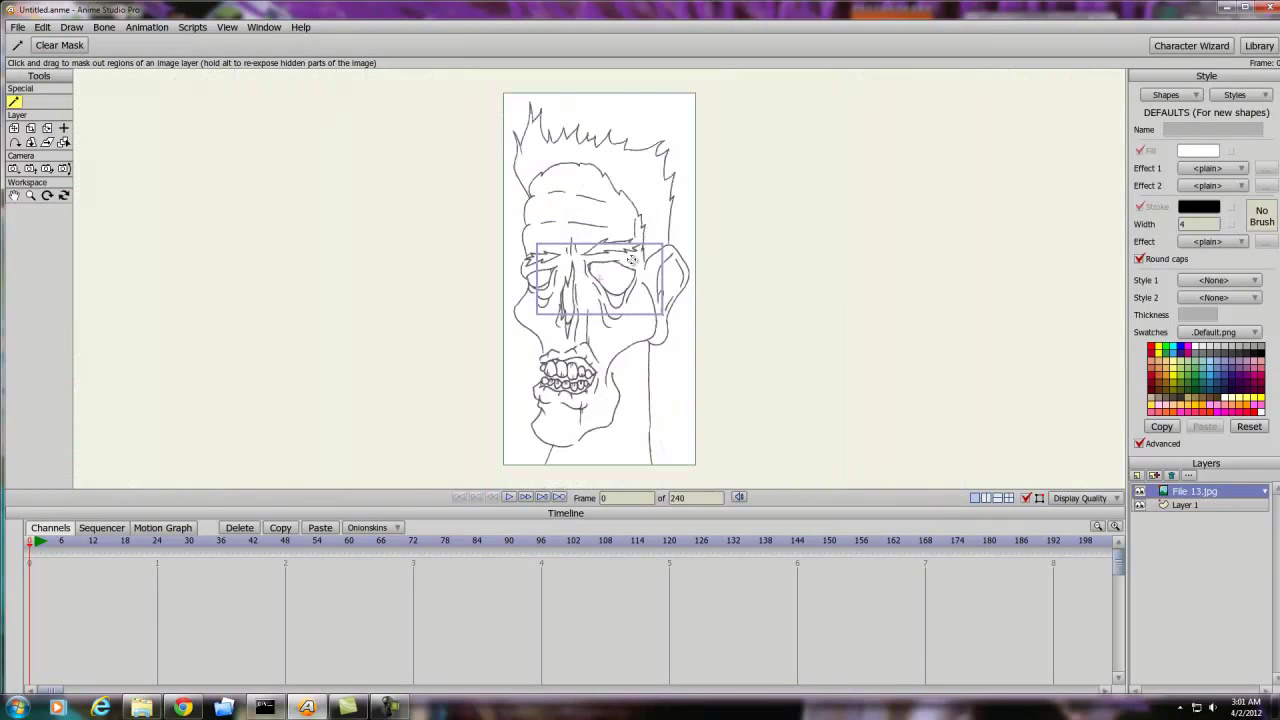
left_click(30, 128)
left_click_drag(683, 339, 598, 302)
scroll(600, 302, "up", 5)
scroll(700, 315, "down", 1)
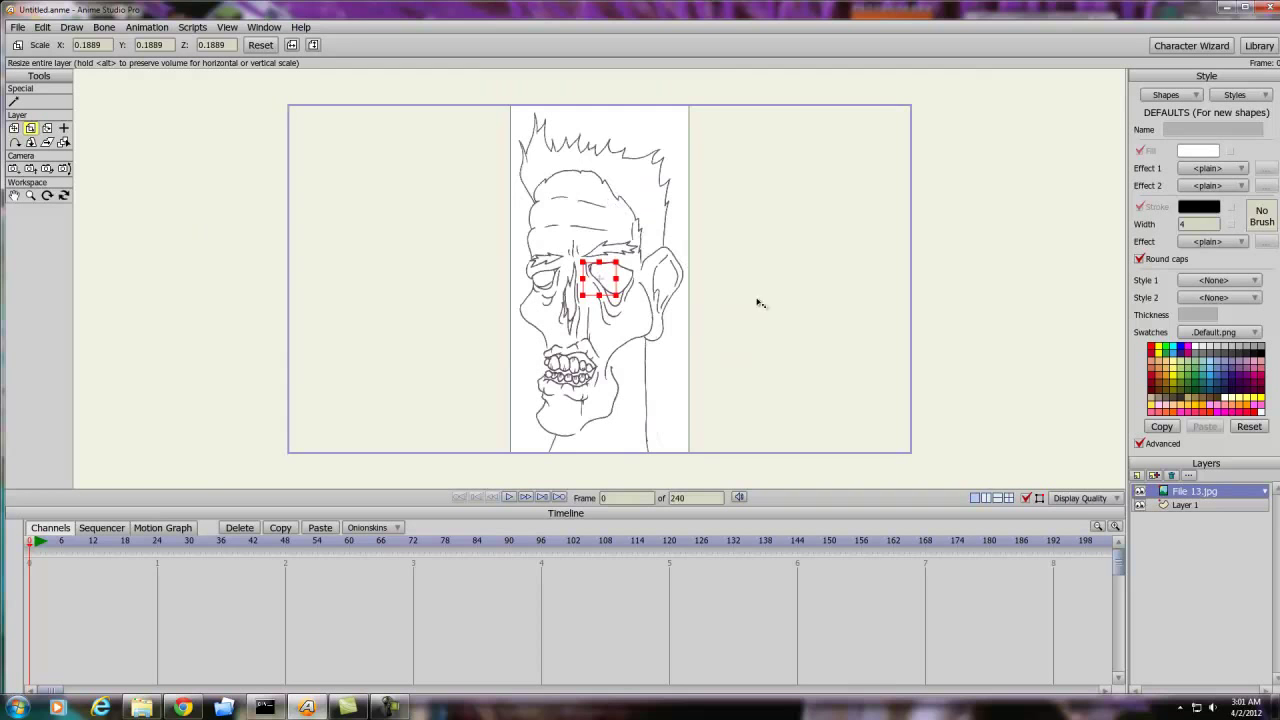
Try masking out the white areas around the hair, face and eye of the image, and clear the mask
scroll(717, 311, "up", 1)
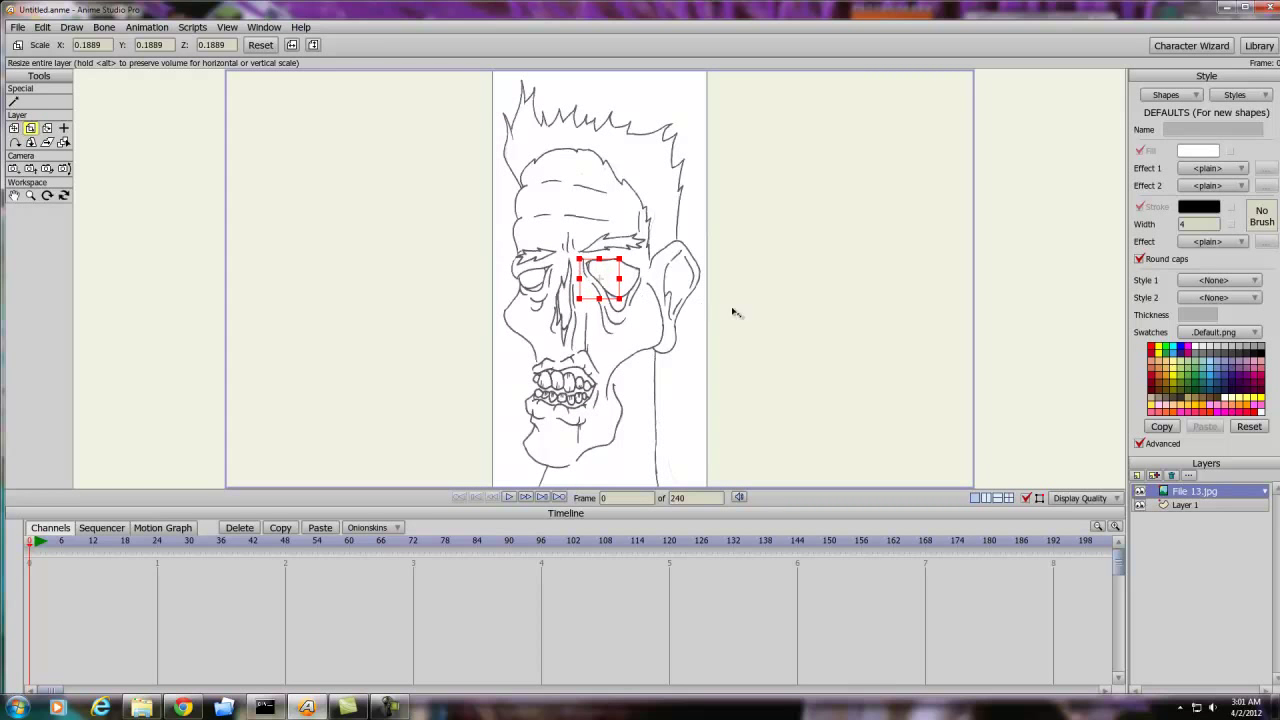
scroll(615, 255, "up", 4)
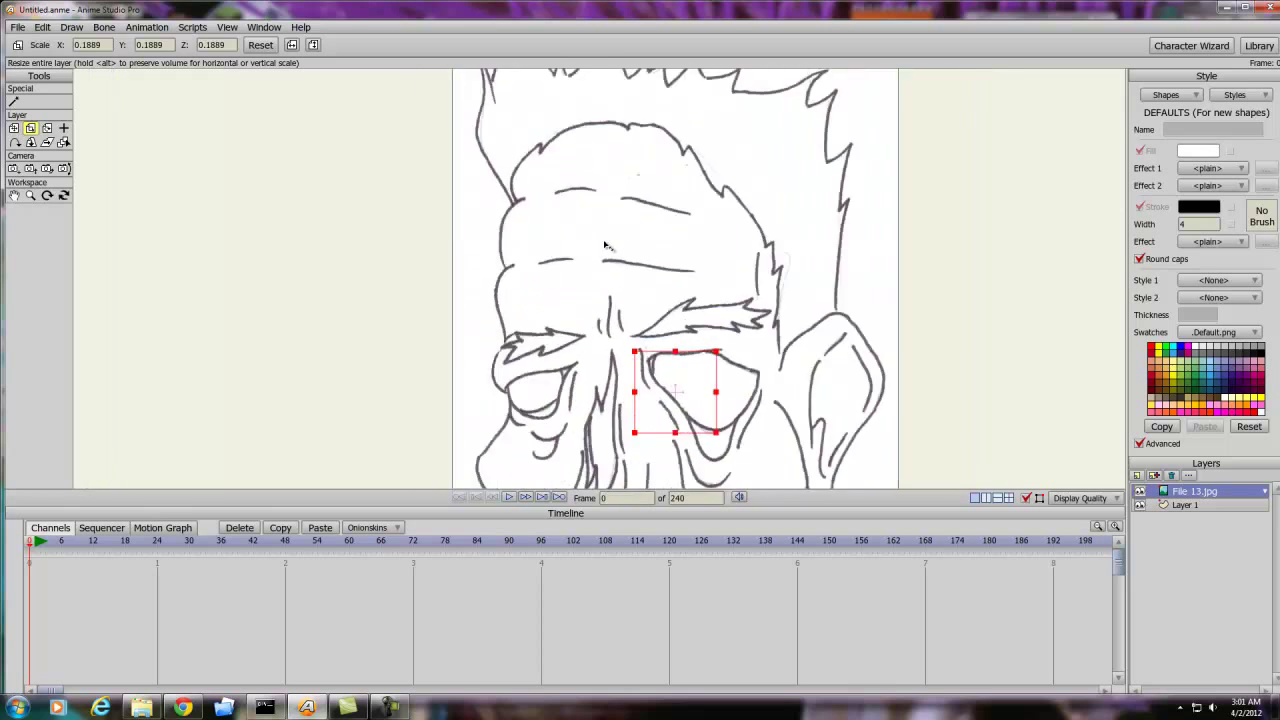
scroll(615, 255, "down", 3)
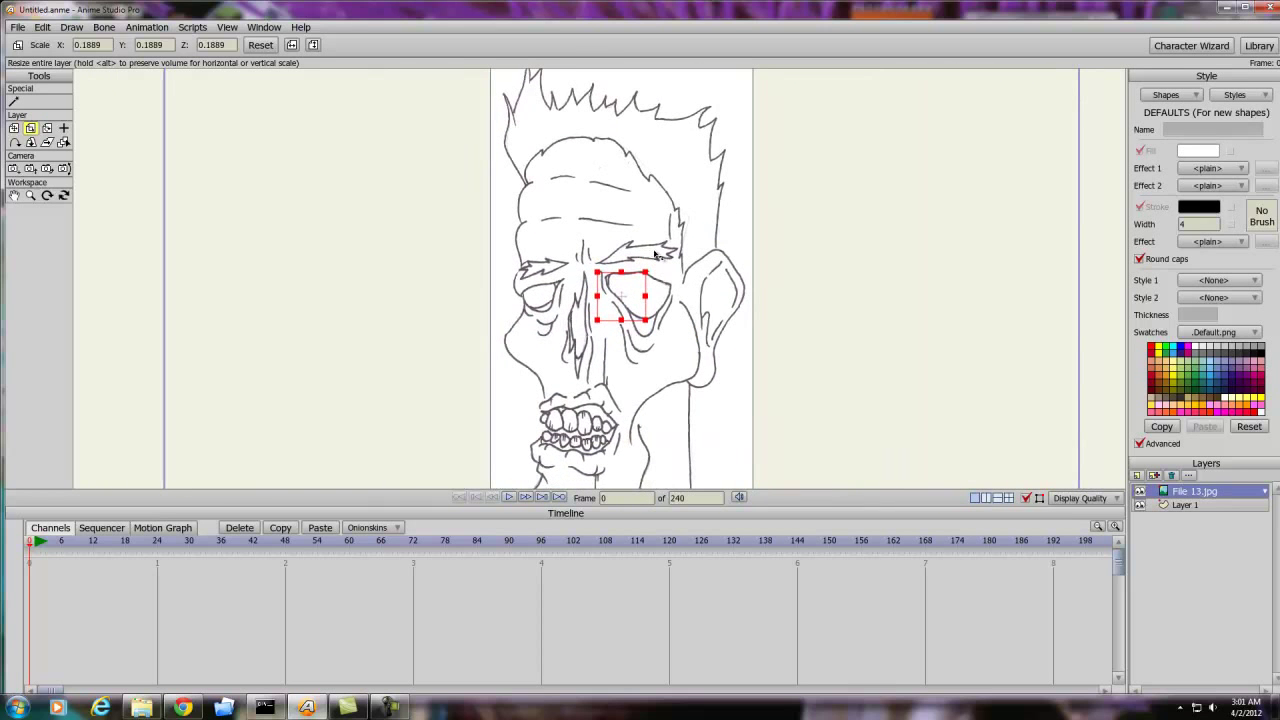
left_click(14, 101)
left_click(600, 170)
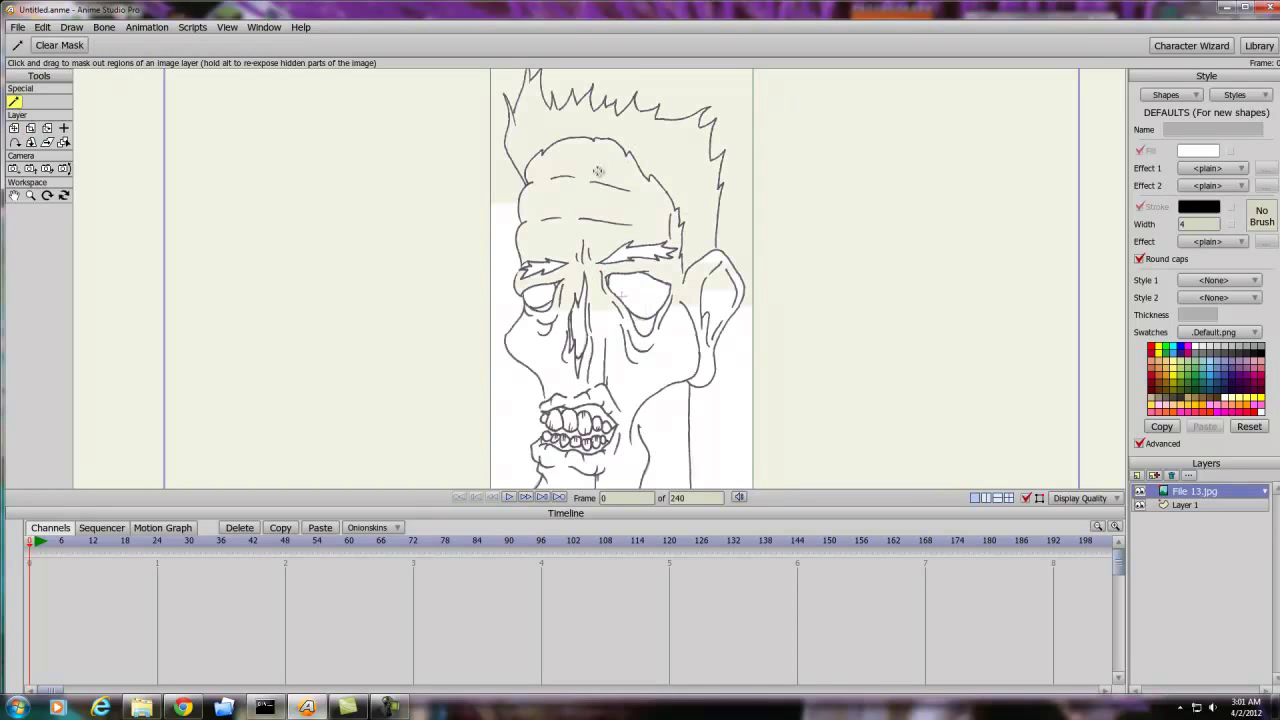
left_click(553, 365)
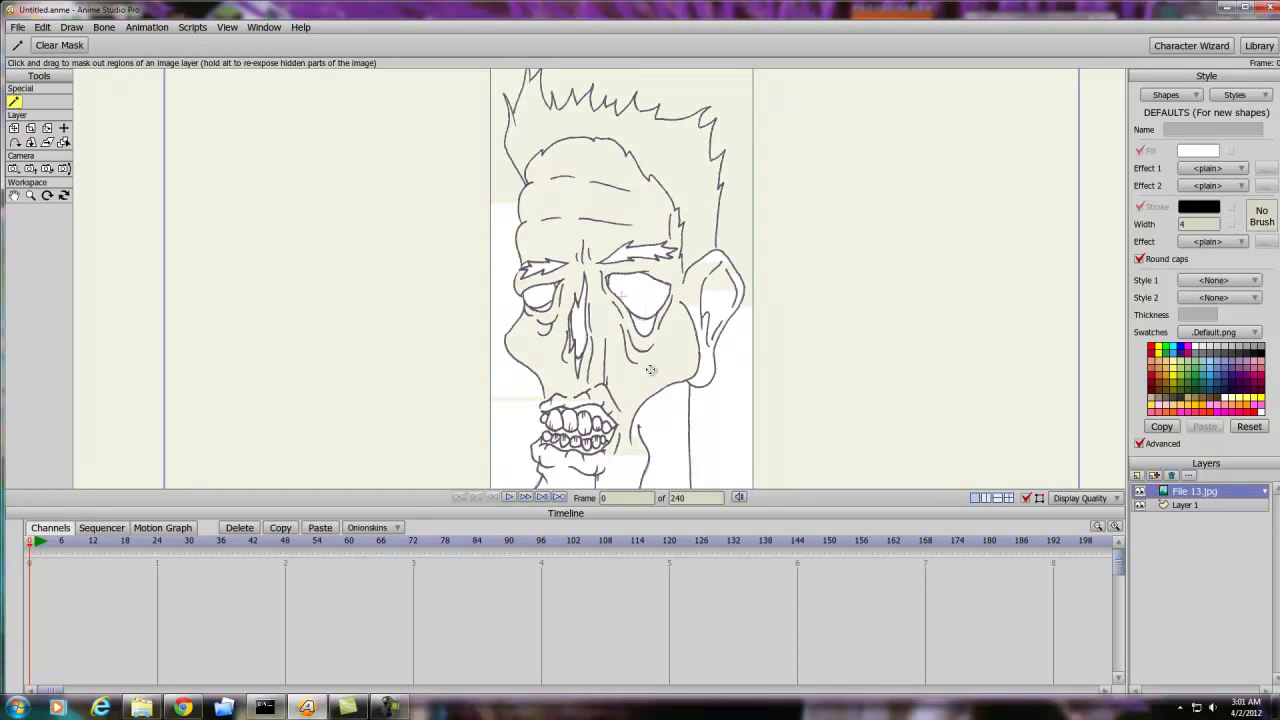
left_click(645, 305)
left_click(59, 45)
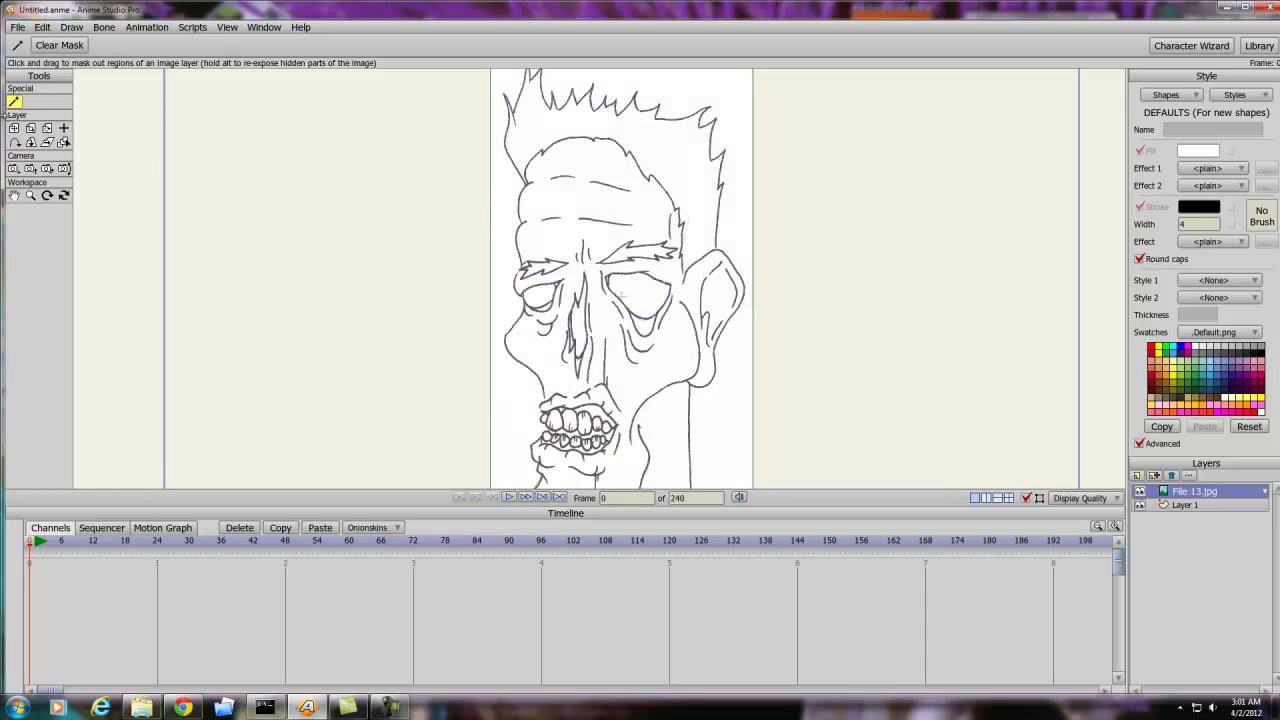
left_click(19, 29)
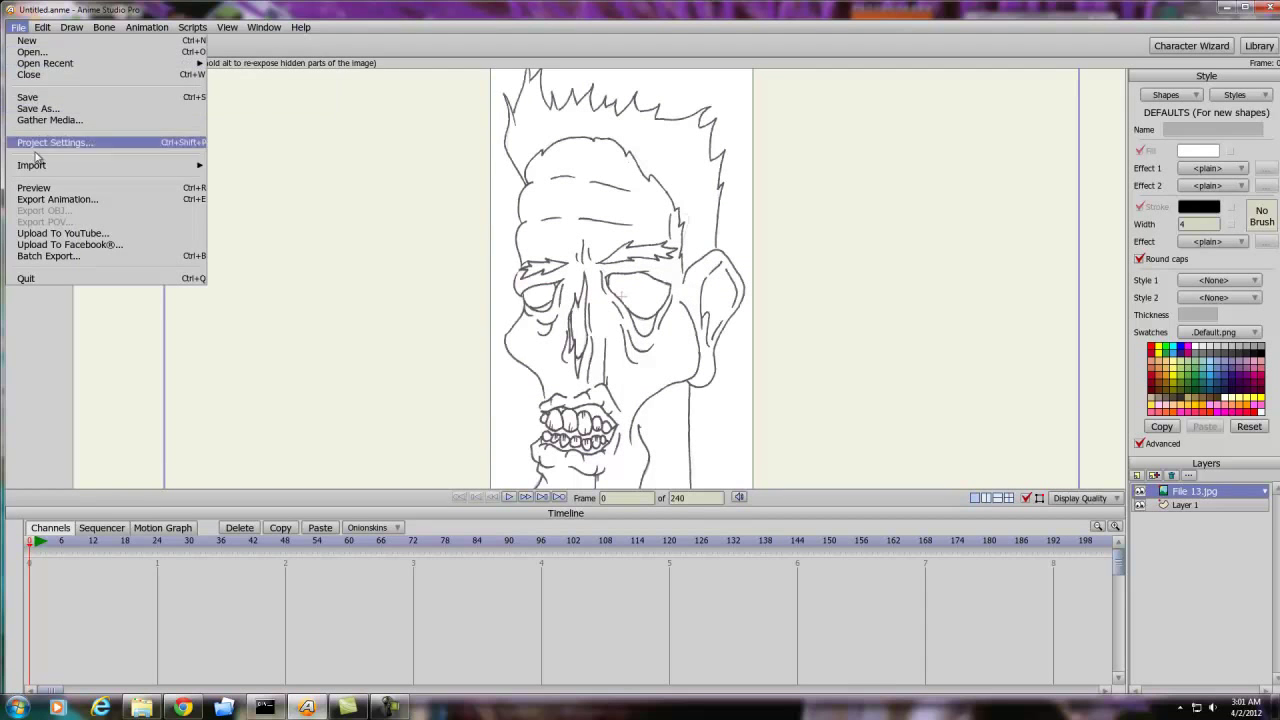
mouse_move(70, 30)
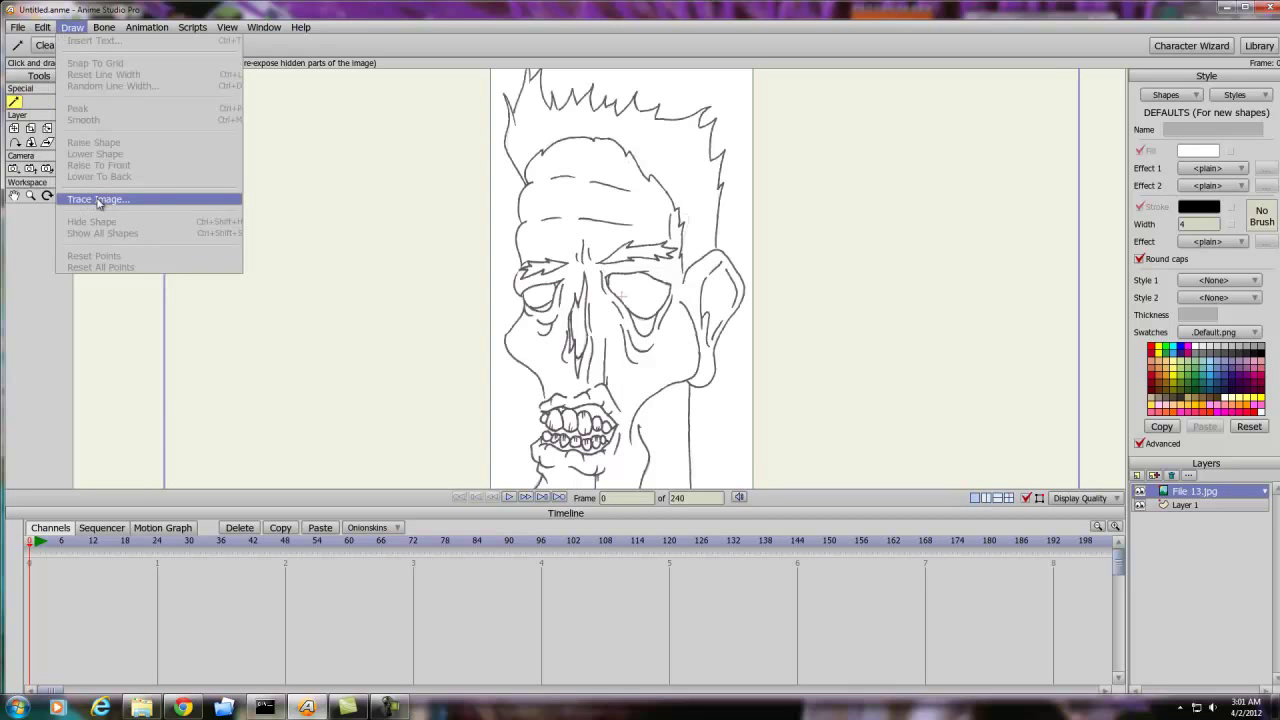
mouse_move(21, 30)
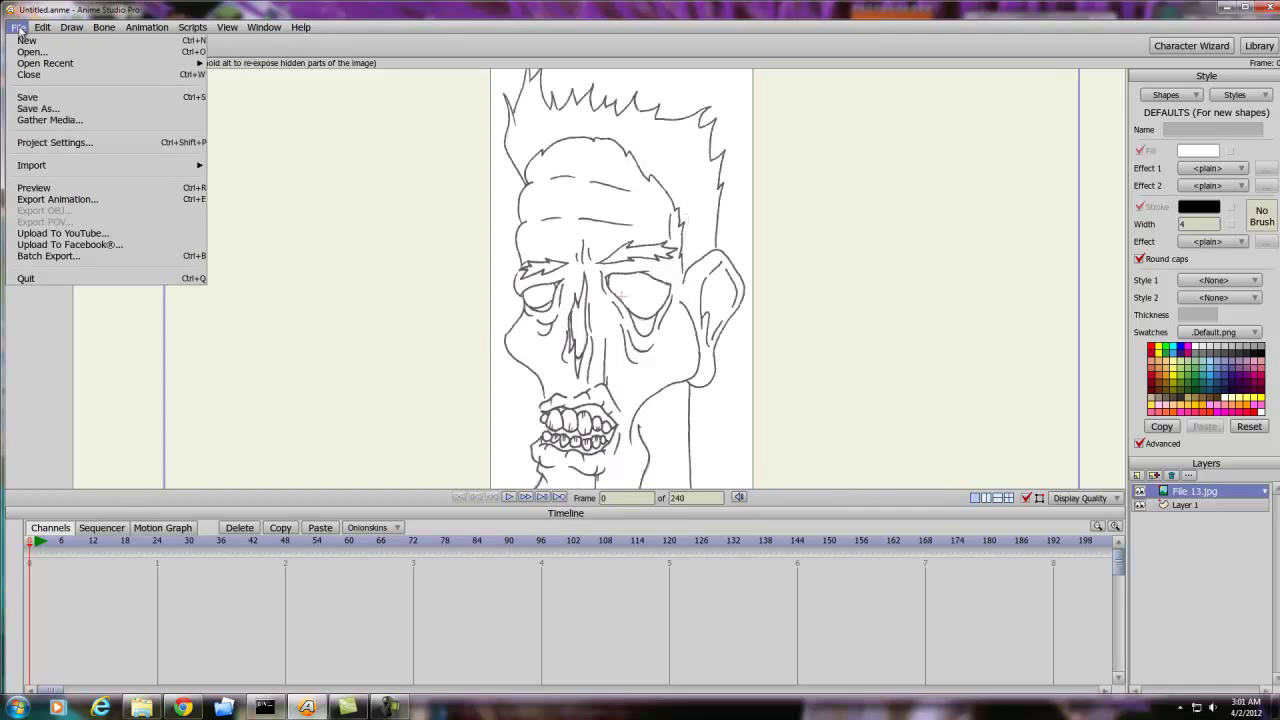
left_click(76, 337)
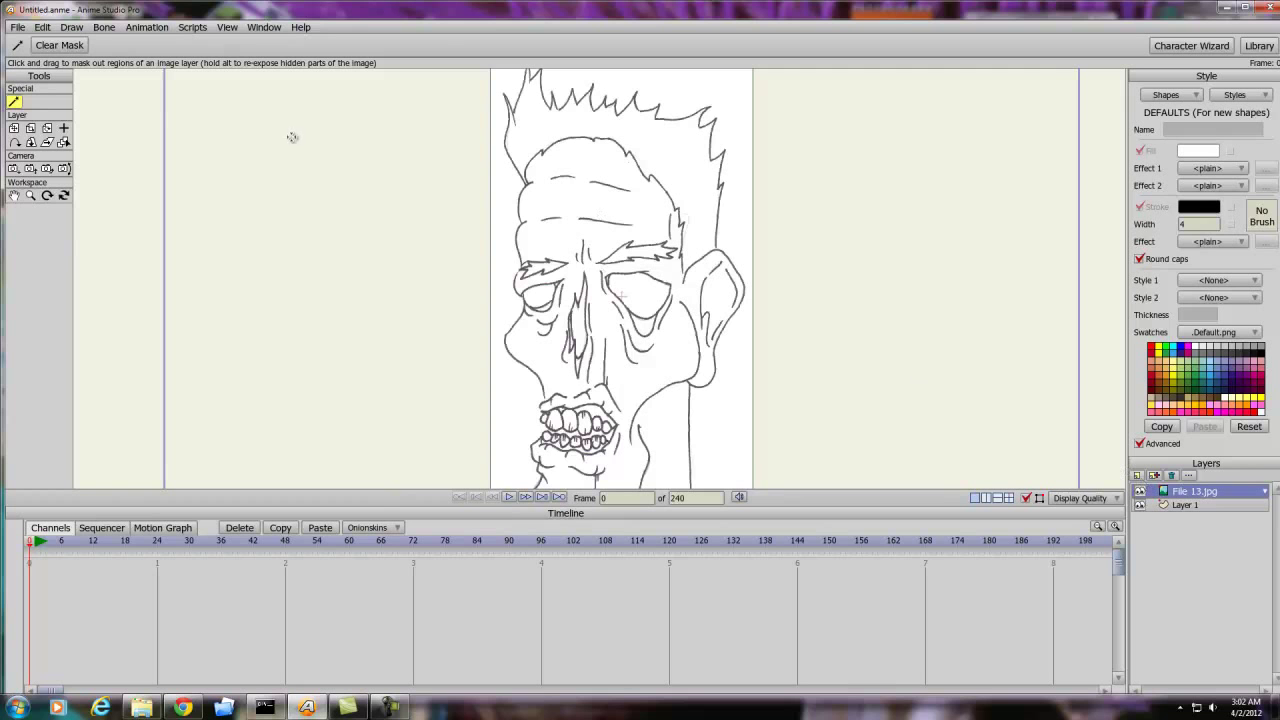
scroll(712, 215, "up", 1)
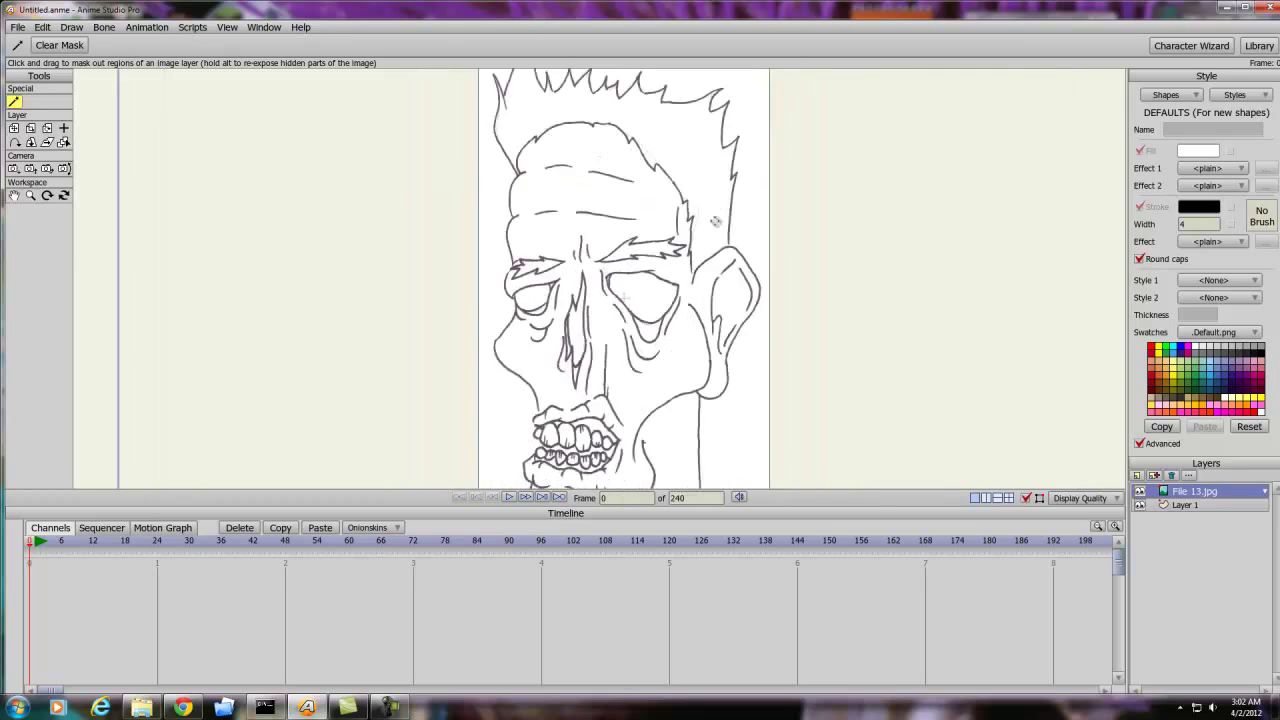
scroll(717, 222, "down", 2)
mouse_move(720, 227)
left_mouse_down()
mouse_move(726, 155)
mouse_move(708, 244)
left_mouse_up()
scroll(708, 244, "up", 3)
scroll(708, 243, "down", 5)
scroll(709, 241, "up", 1)
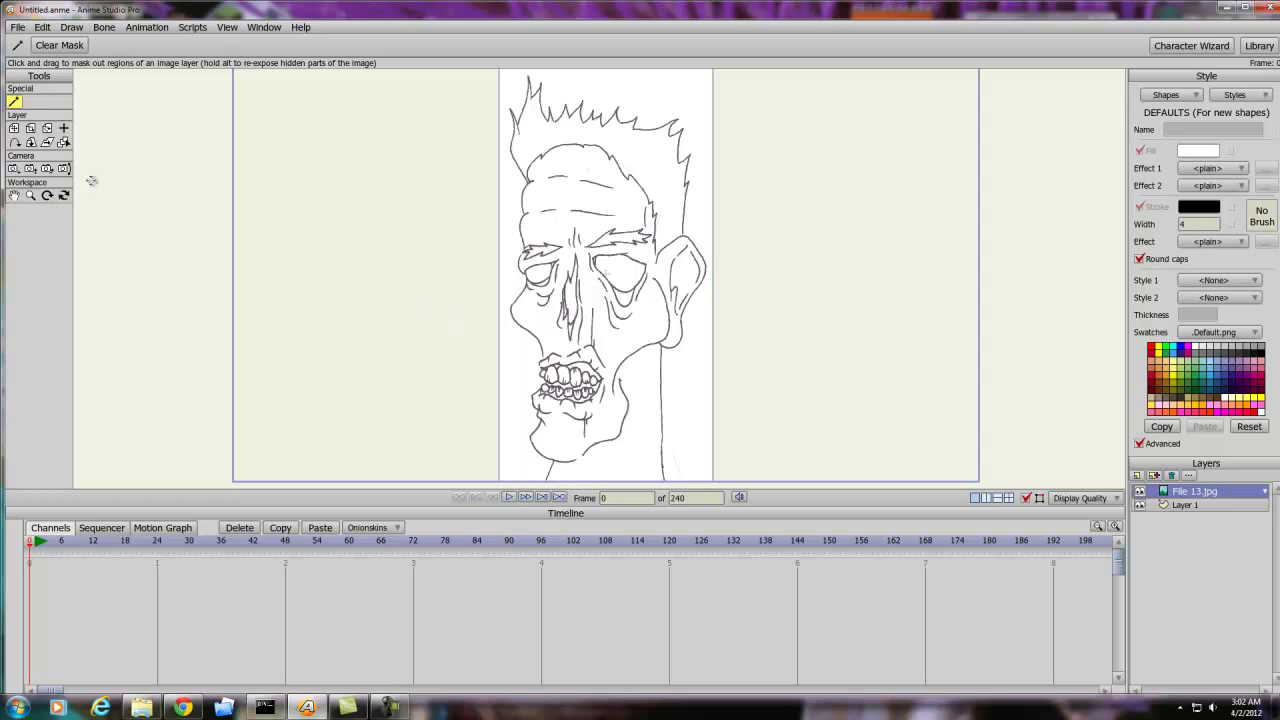
Draw a tall oval around the whole head on Layer 1 and place that layer above File 13.jpg
left_click(1183, 506)
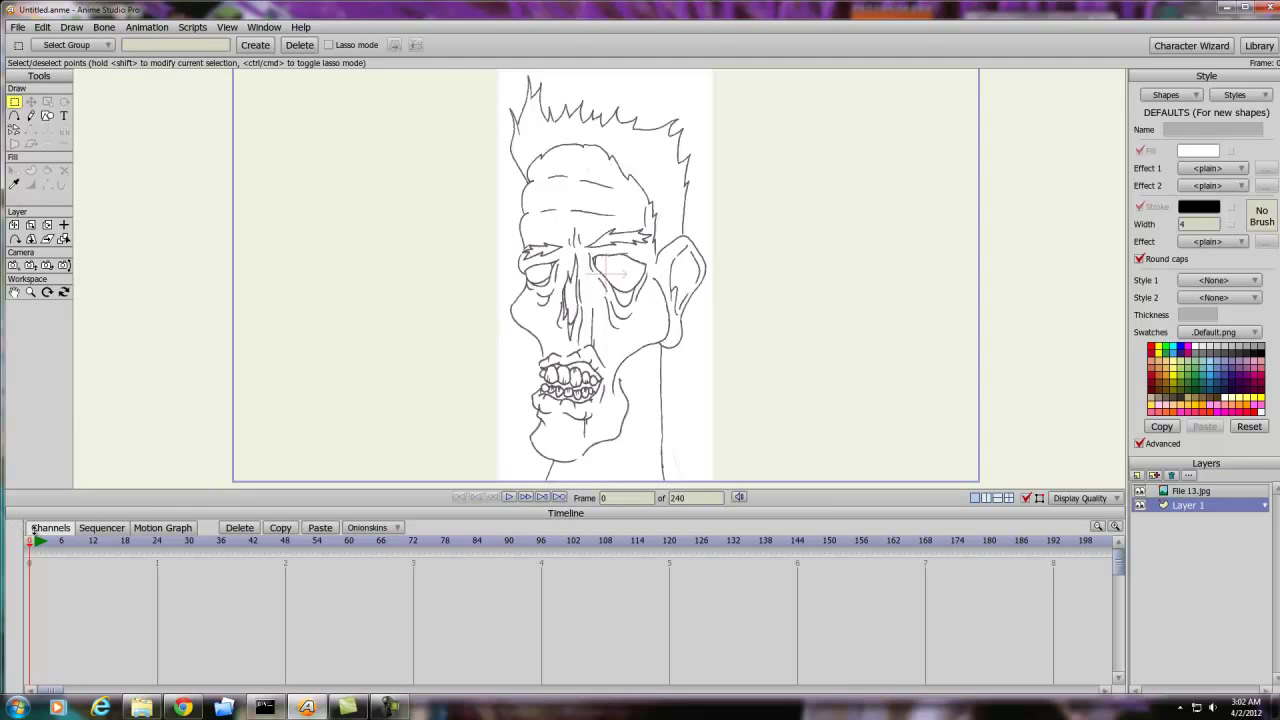
left_click(47, 117)
mouse_move(485, 77)
left_mouse_down()
mouse_move(689, 377)
mouse_move(708, 484)
left_mouse_up()
left_click_drag(1189, 507, 1190, 490)
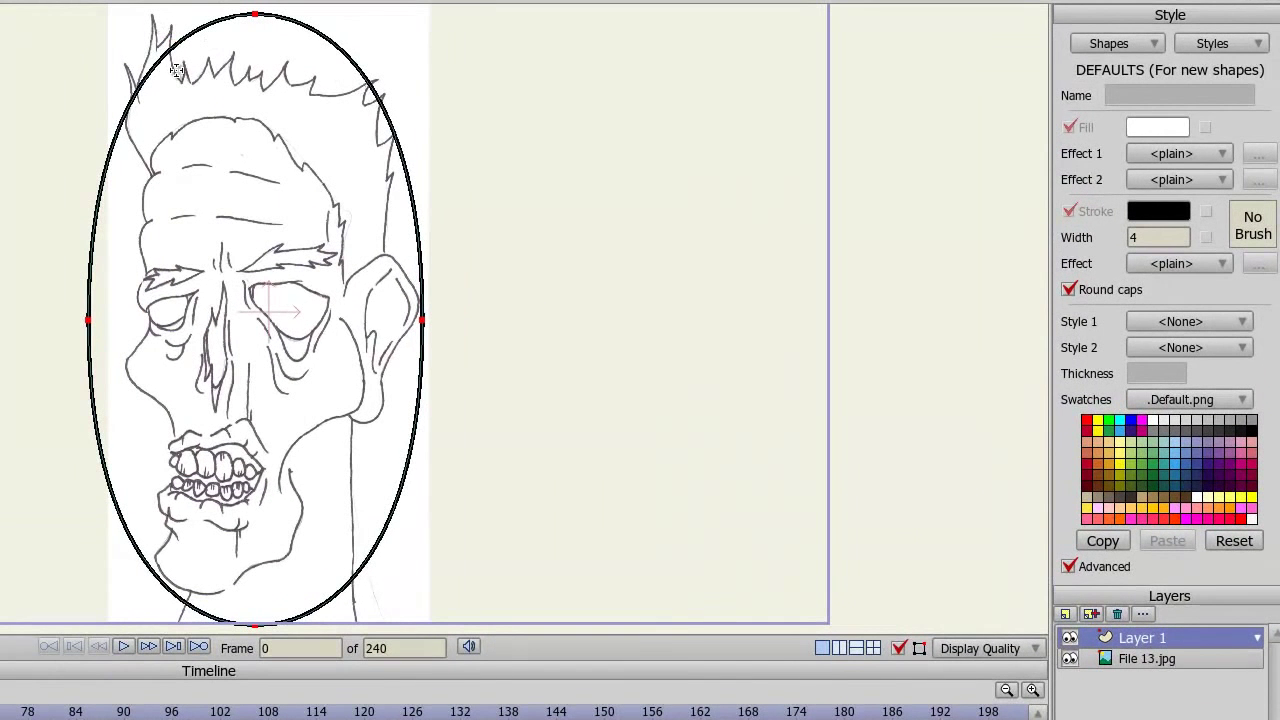
Move the oval's top point down to the base of the hair spikes
left_click(174, 68)
left_click(183, 65)
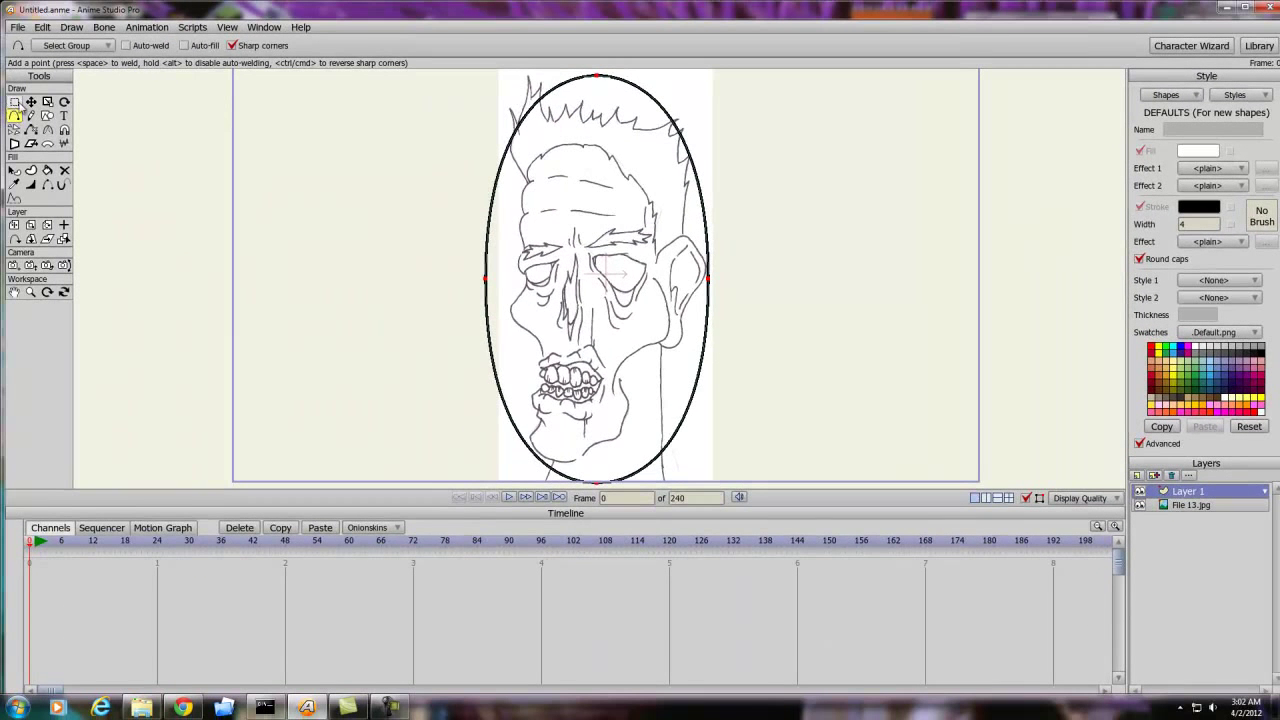
left_click(31, 101)
scroll(657, 267, "up", 3)
left_click_drag(612, 170, 690, 200)
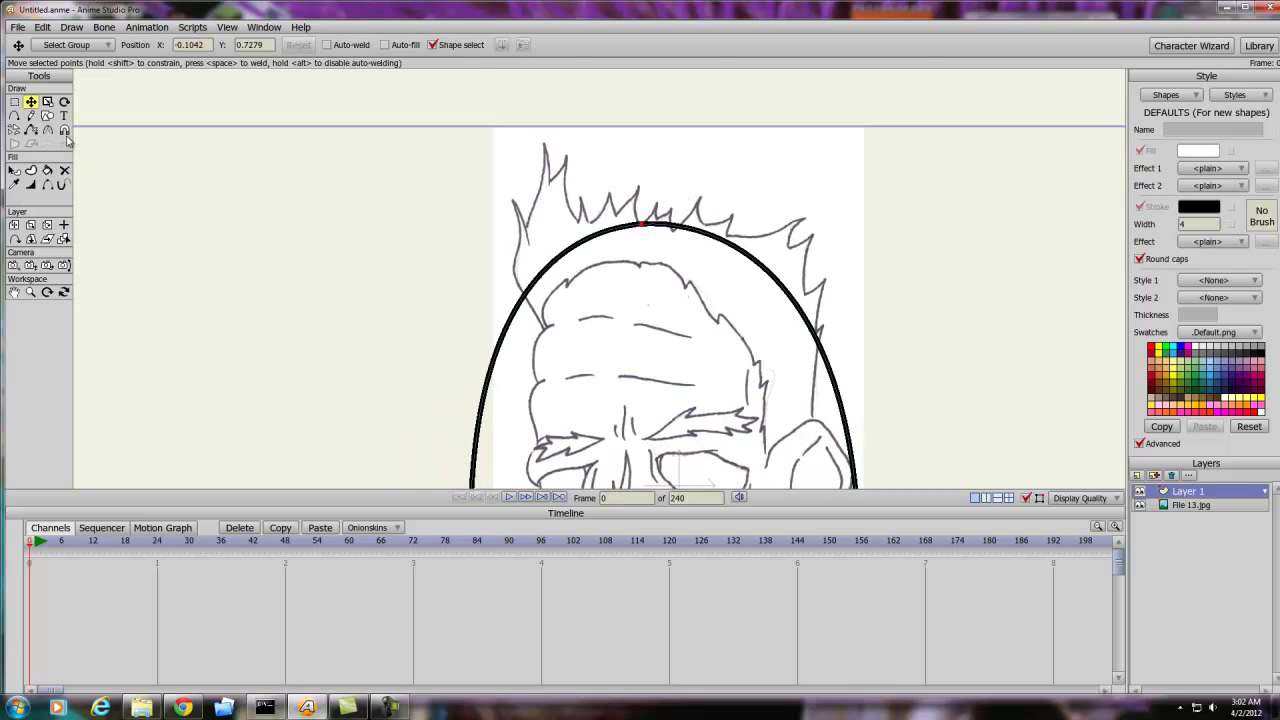
Select all points of the oval and thin its outline to a line width of about 2.75
left_click(14, 101)
scroll(742, 234, "down", 3)
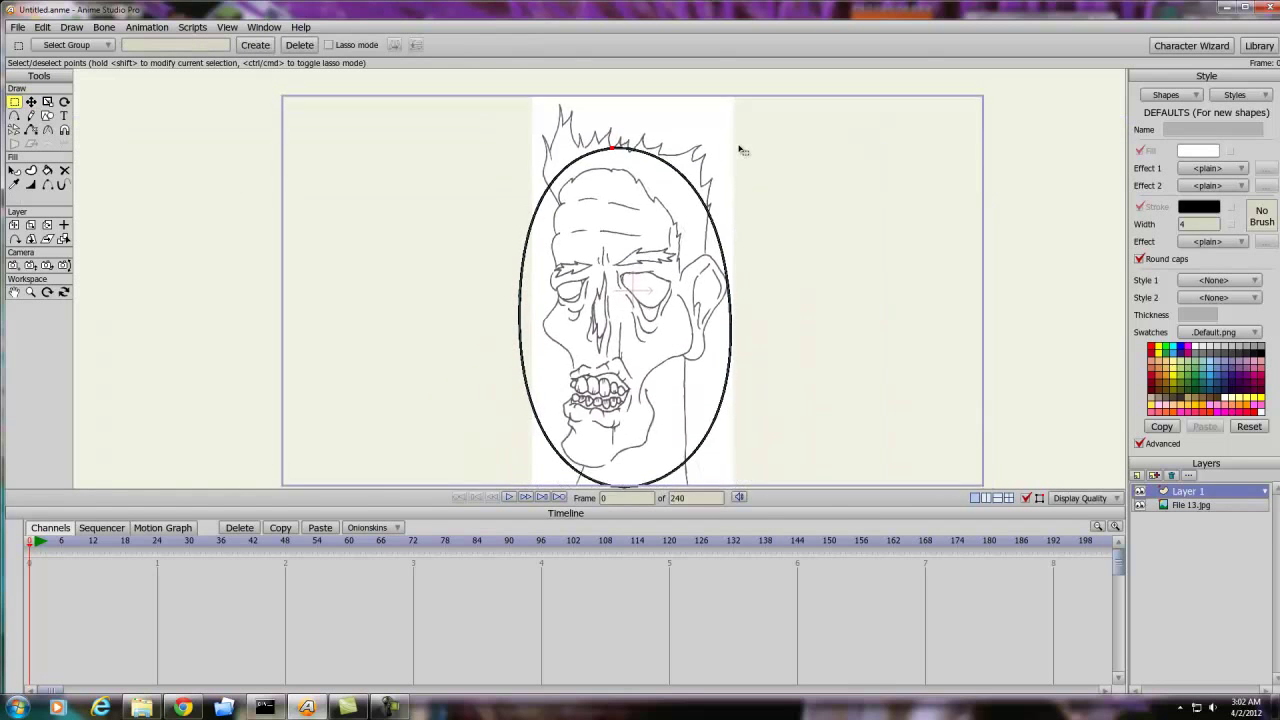
mouse_move(469, 77)
left_mouse_down()
mouse_move(538, 290)
mouse_move(712, 478)
mouse_move(768, 494)
left_mouse_up()
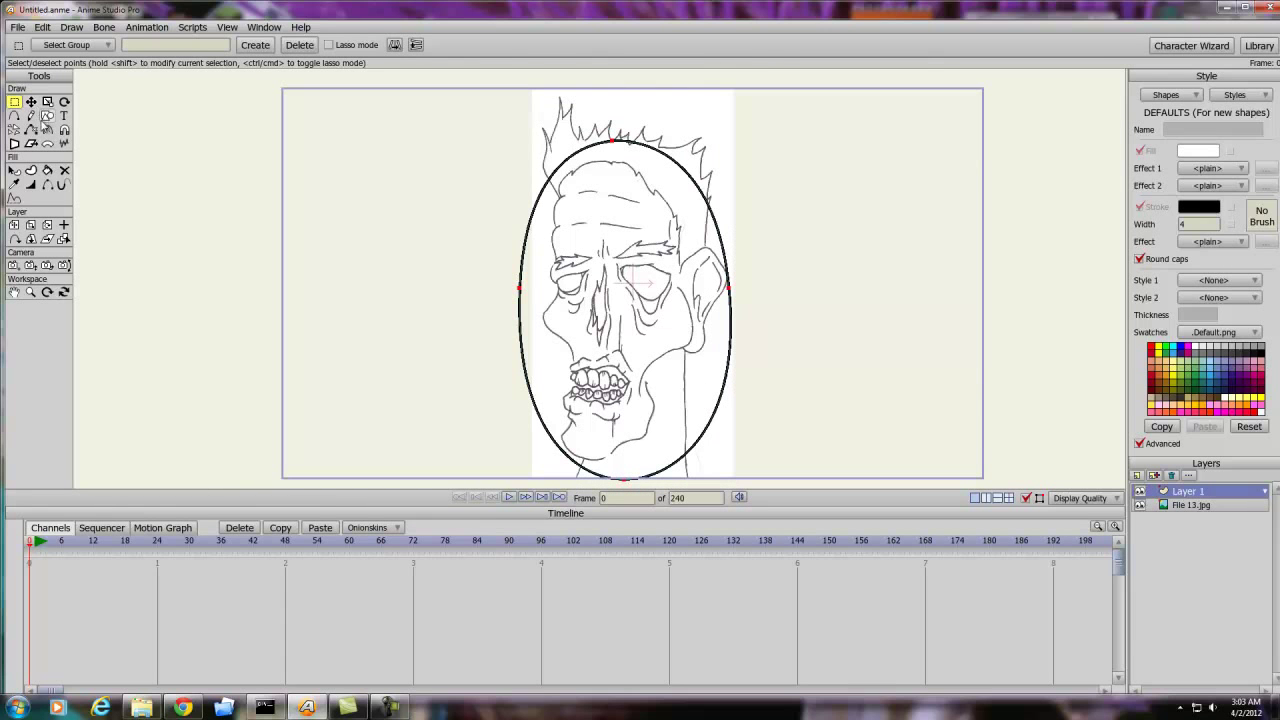
left_click(31, 184)
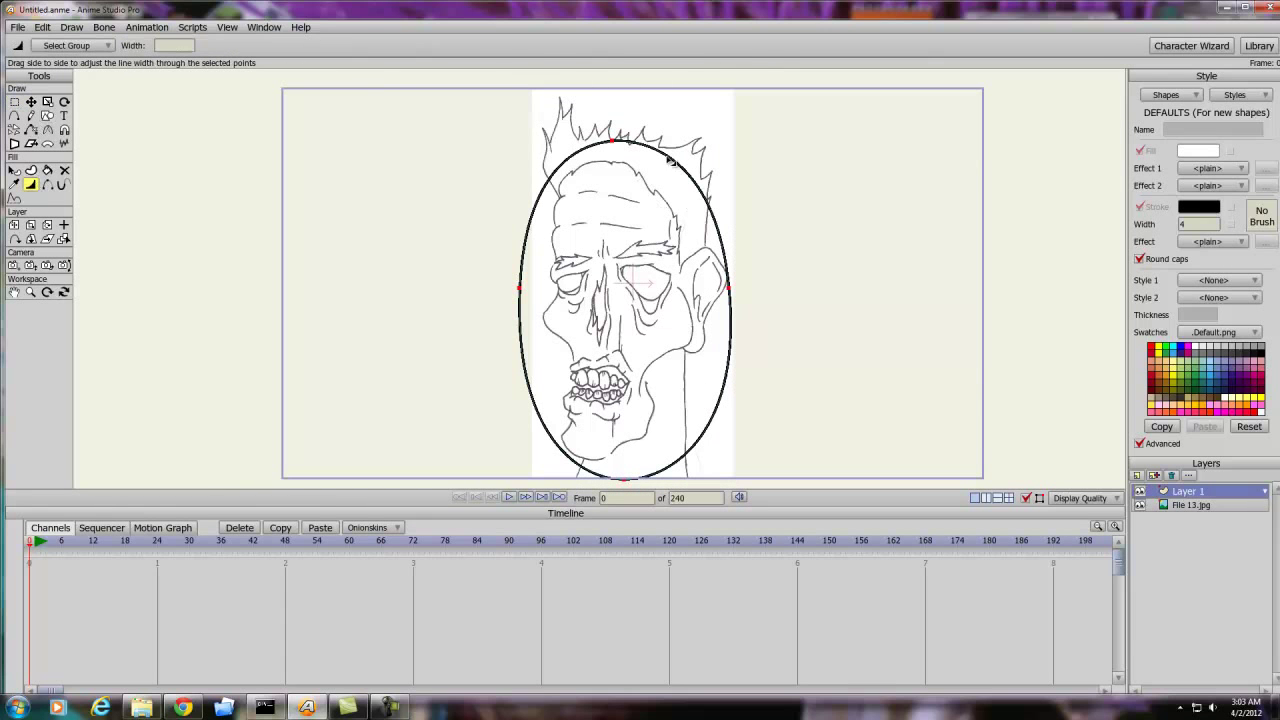
scroll(668, 160, "up", 3)
left_click_drag(621, 117, 608, 126)
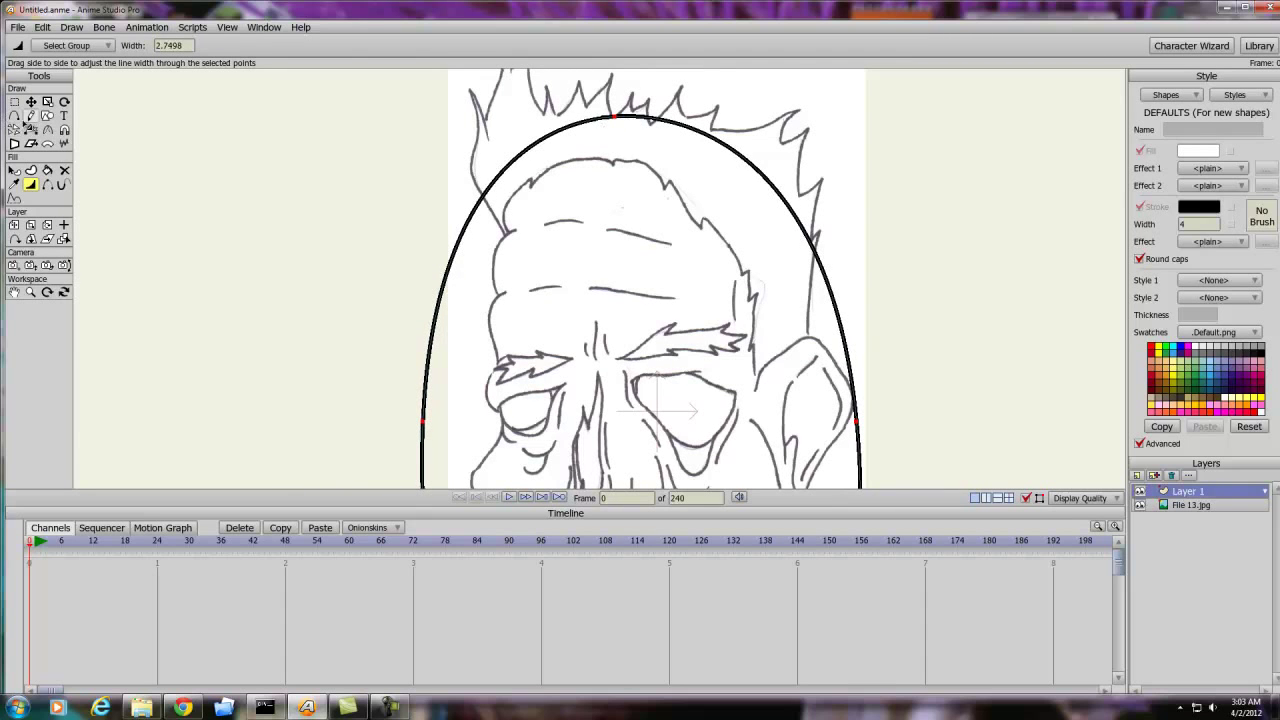
left_click_drag(619, 118, 617, 119)
Add an outline point at the base of a hair spike and move the oval's top point onto that spike's tip
left_click(31, 102)
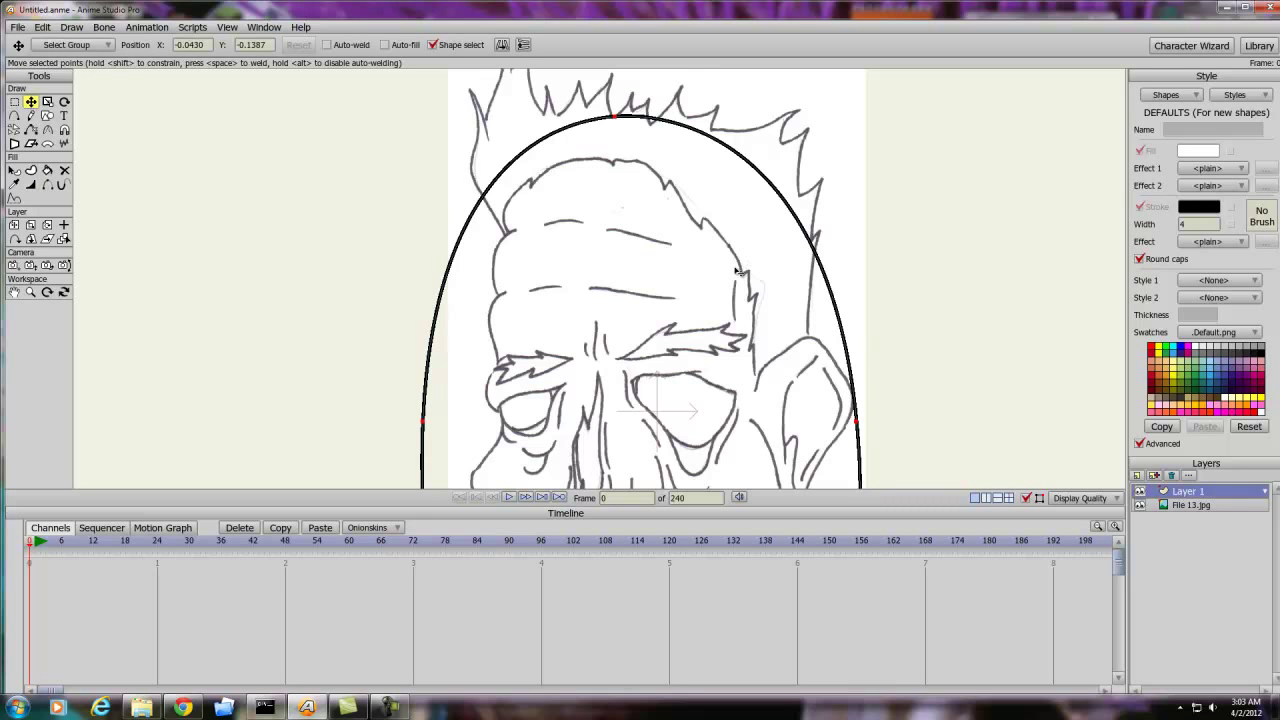
scroll(737, 271, "down", 3)
scroll(725, 188, "up", 5)
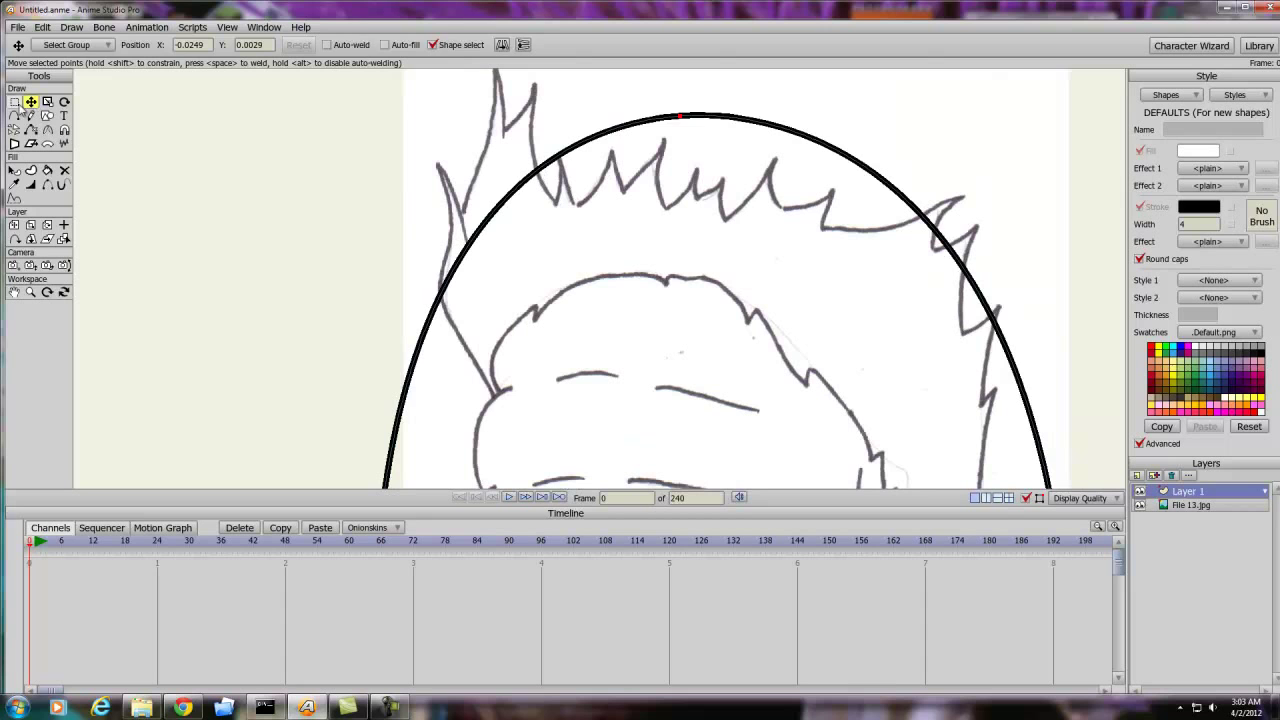
left_click(14, 115)
left_click_drag(641, 122, 625, 188)
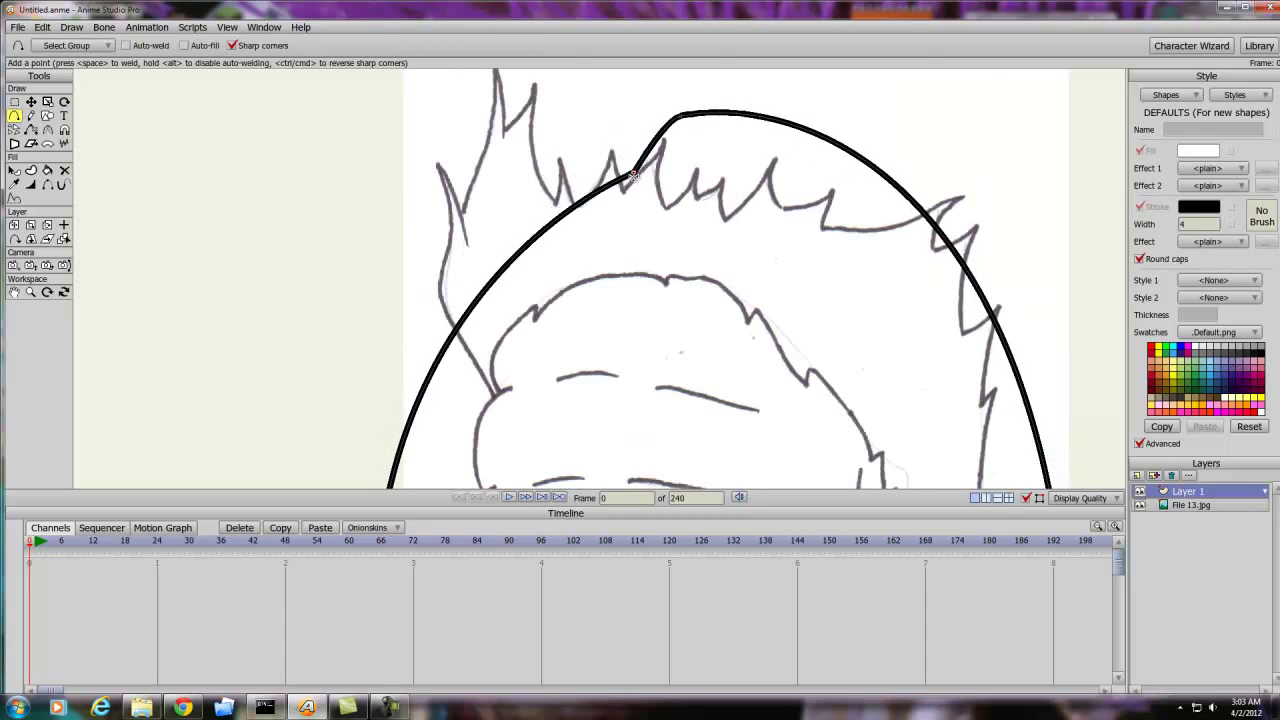
left_click(31, 100)
left_click_drag(683, 120, 665, 146)
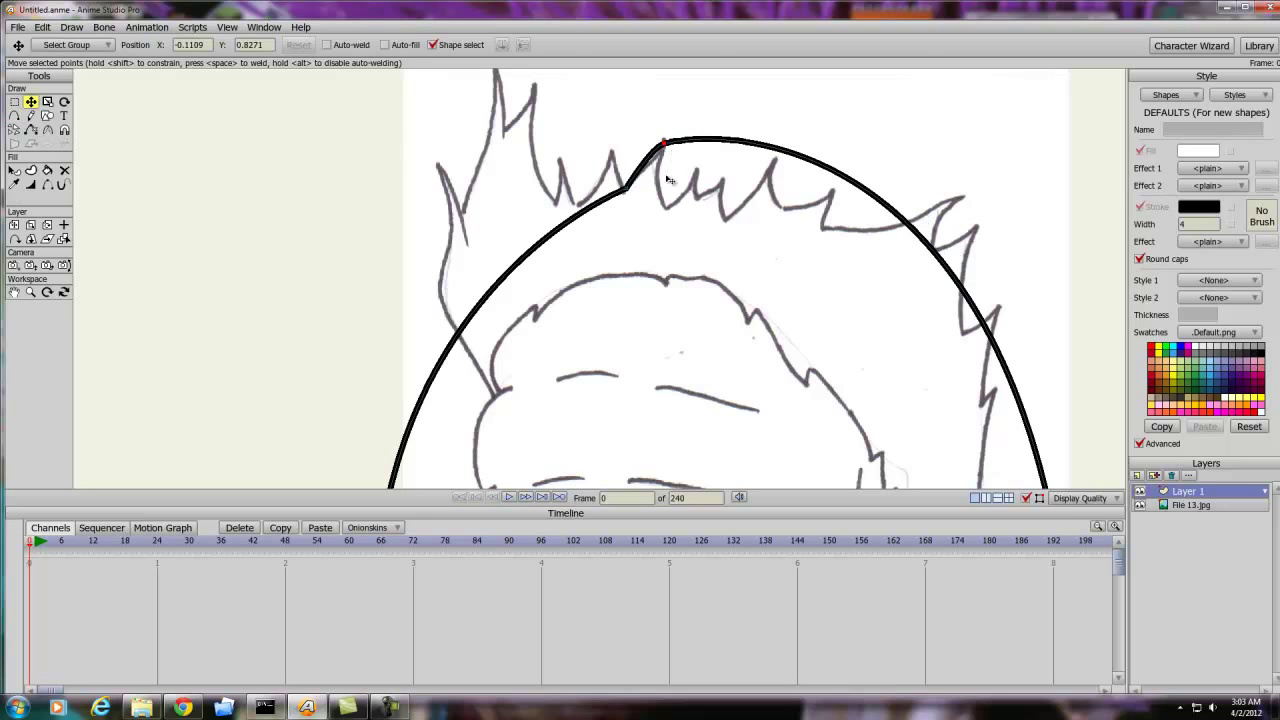
Make the spike-tip point a sharp corner and trace the two small hair spikes to its left with added outline points
left_click(47, 130)
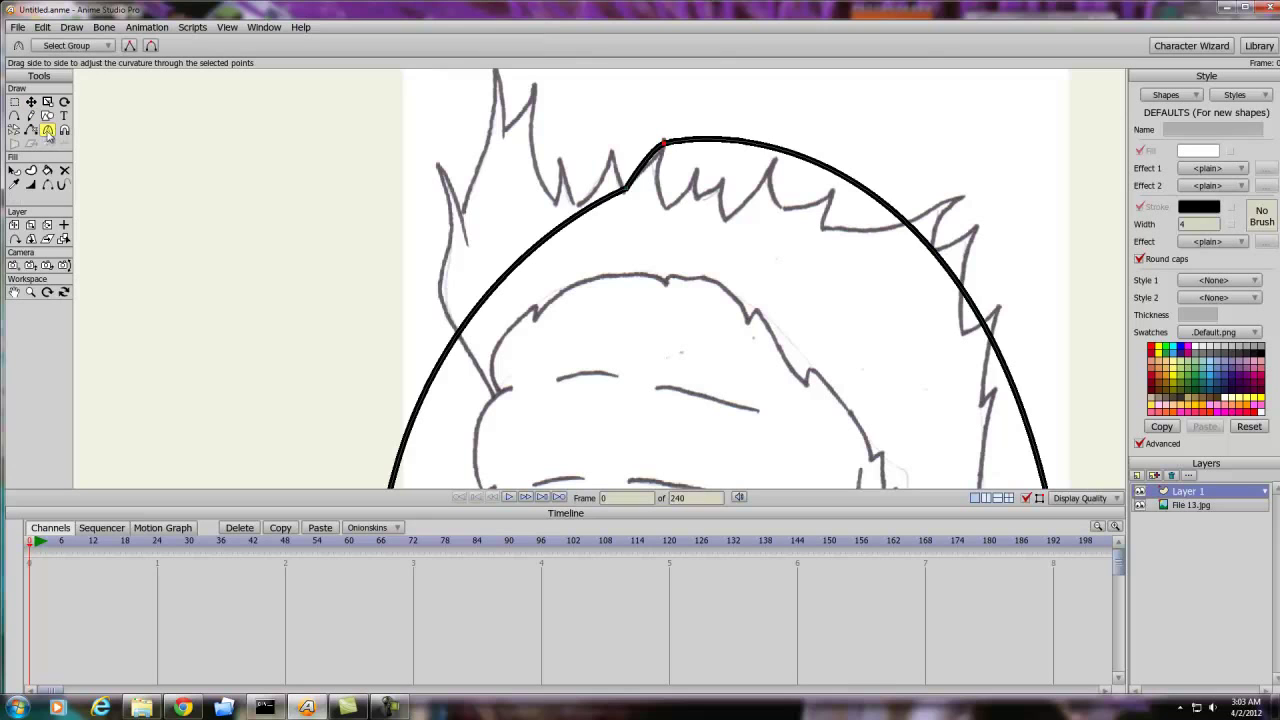
left_click(128, 47)
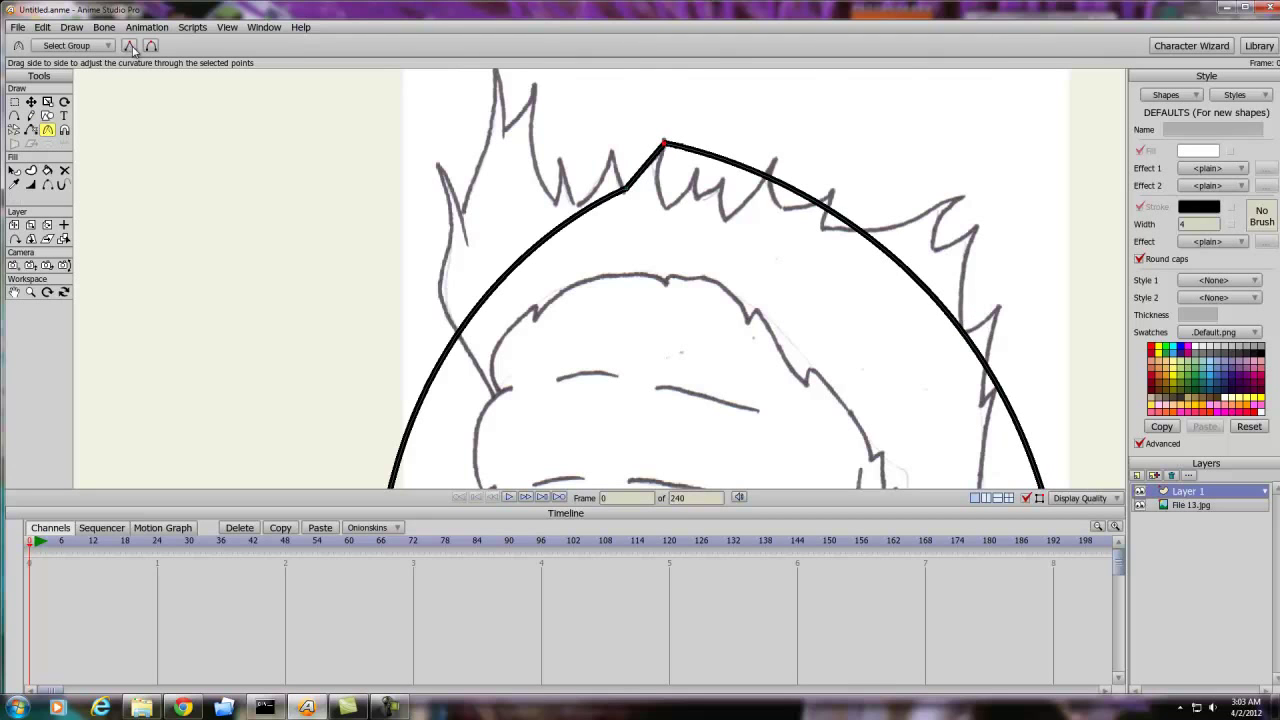
left_click(14, 115)
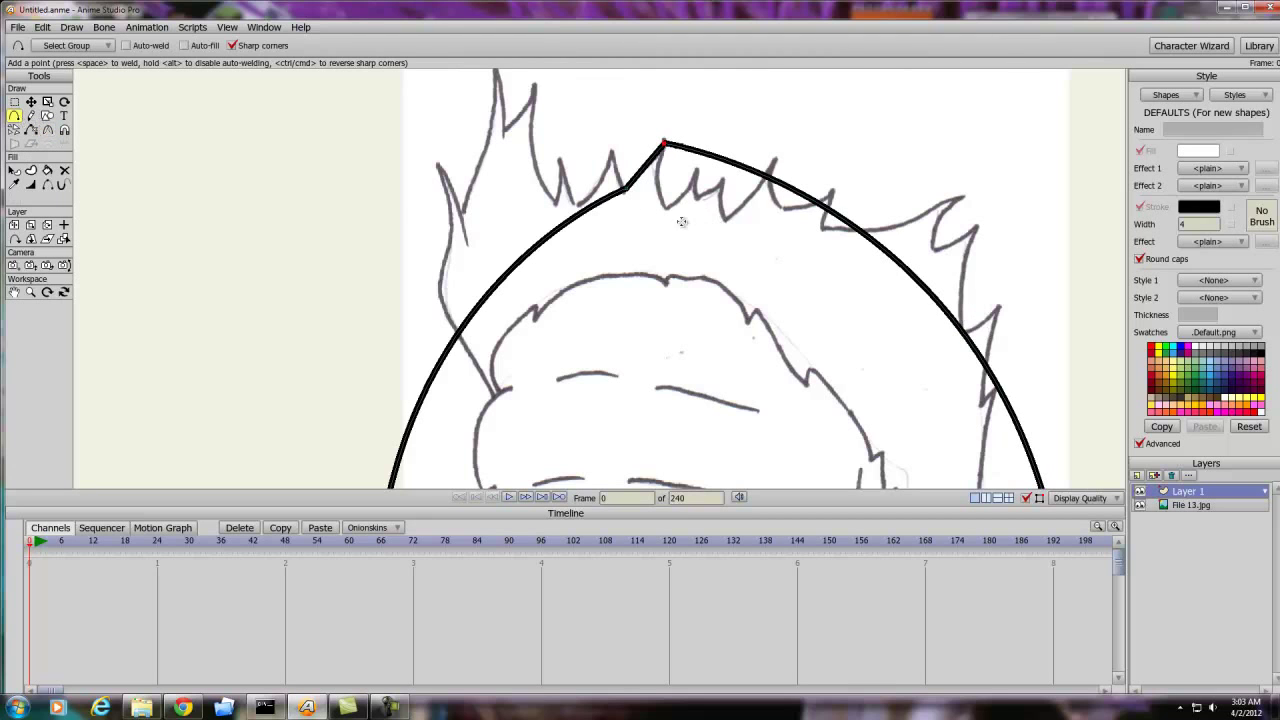
left_click_drag(617, 193, 558, 205)
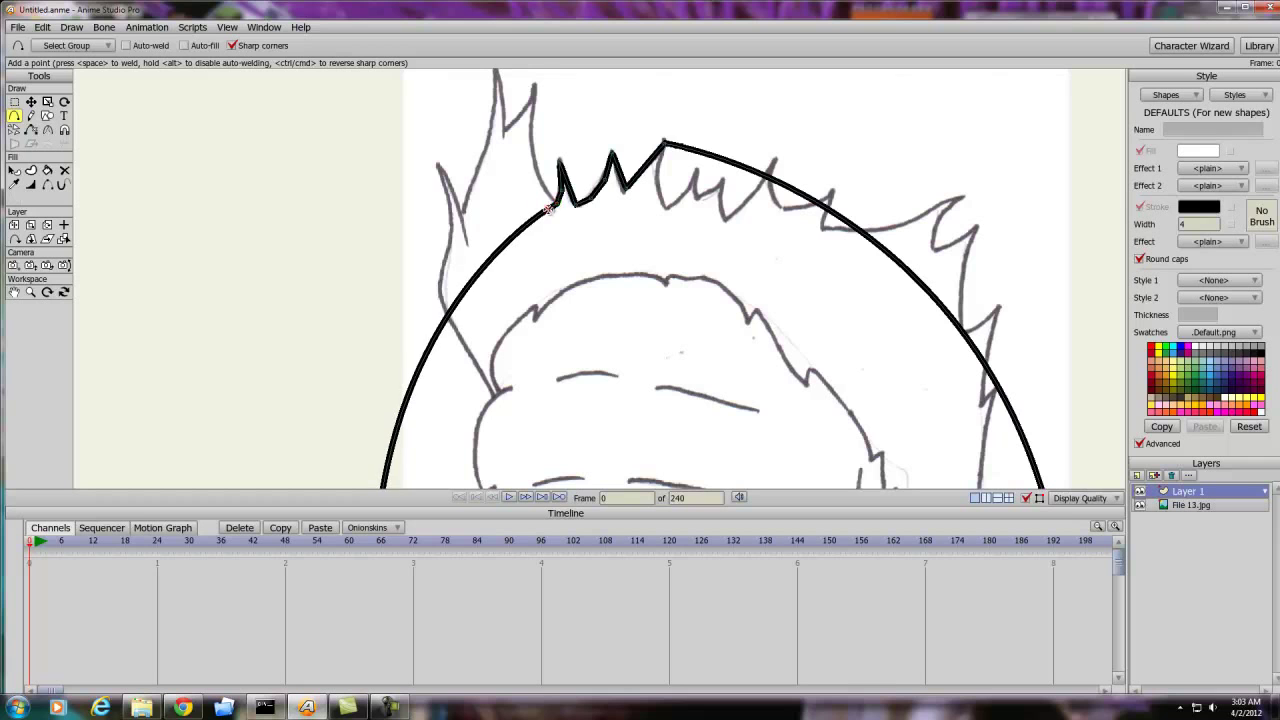
Trace the tall hair spikes on the head's left side with added outline points, continuing down onto the hair's outer edge
mouse_move(529, 189)
left_mouse_down()
mouse_move(534, 84)
mouse_move(506, 133)
mouse_move(551, 204)
left_mouse_up()
mouse_move(640, 228)
left_mouse_down()
mouse_move(746, 187)
mouse_move(700, 217)
mouse_move(658, 150)
mouse_move(645, 267)
mouse_move(669, 214)
mouse_move(655, 248)
mouse_move(628, 200)
mouse_move(631, 145)
mouse_move(649, 187)
mouse_move(645, 228)
mouse_move(682, 157)
left_mouse_up()
left_click_drag(640, 196, 652, 212)
scroll(808, 291, "down", 3)
mouse_move(808, 291)
left_mouse_down()
mouse_move(775, 8)
mouse_move(592, 70)
mouse_move(643, 257)
mouse_move(741, 255)
left_mouse_up()
scroll(728, 197, "down", 2)
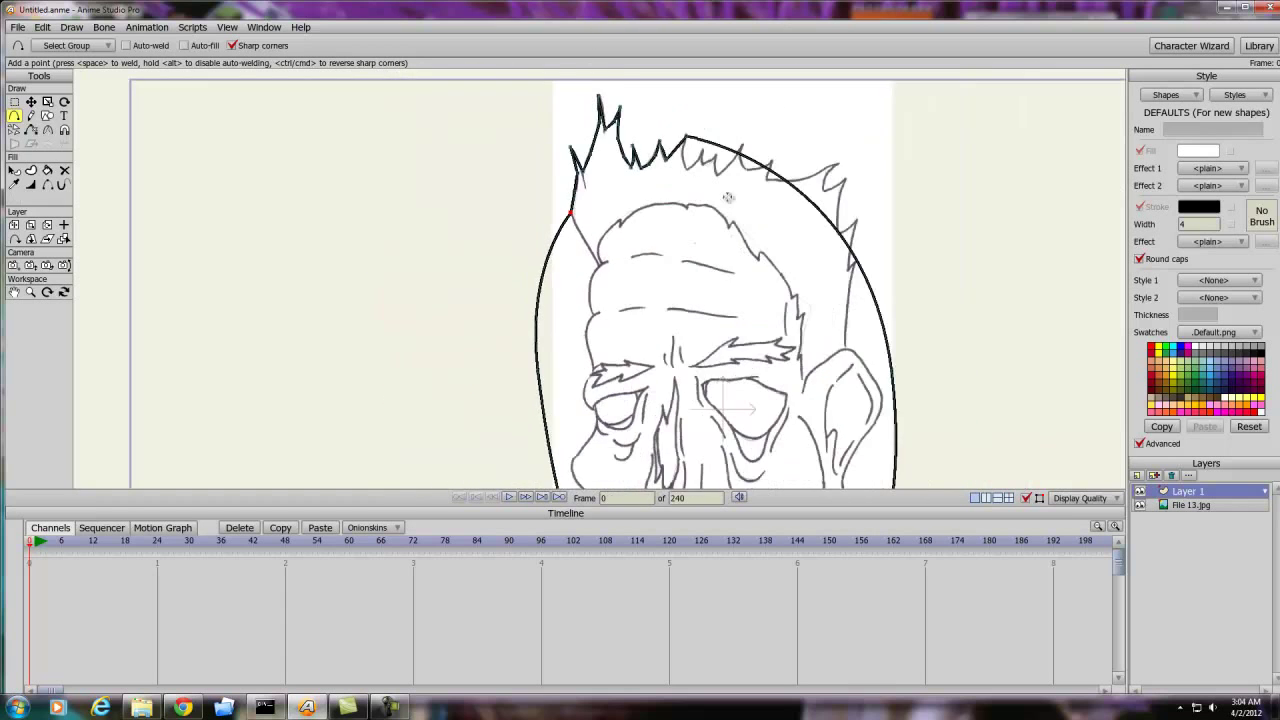
Extend the outline down the remaining left edge of the hair to where it meets the forehead
scroll(728, 197, "up", 3)
left_click_drag(607, 175, 620, 194)
left_click_drag(535, 217, 612, 275)
scroll(645, 283, "down", 8)
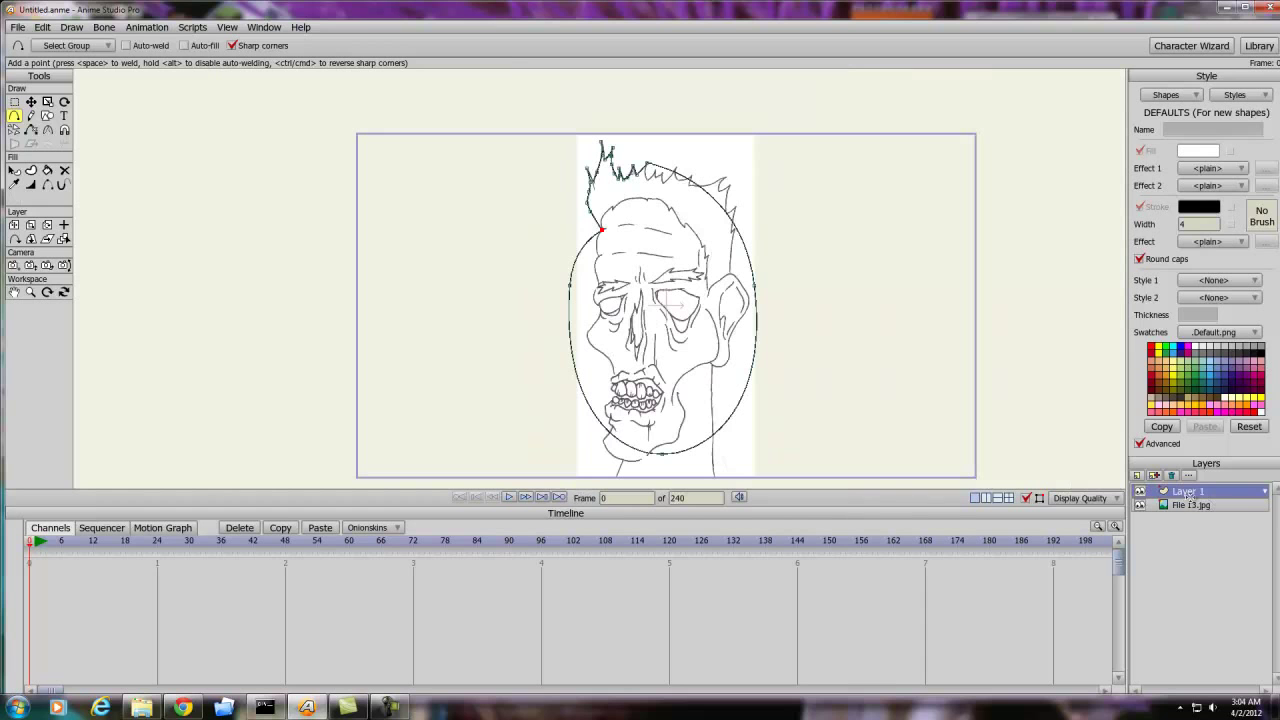
left_click(18, 27)
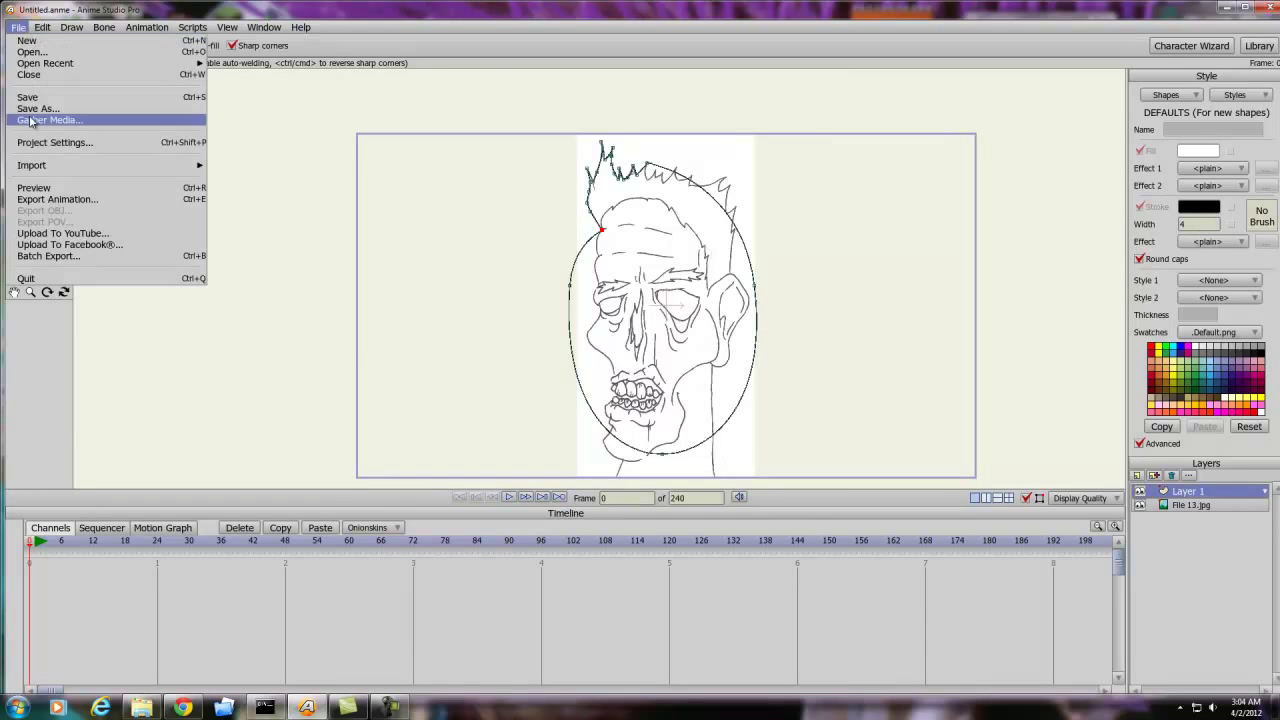
mouse_move(45, 166)
mouse_move(262, 179)
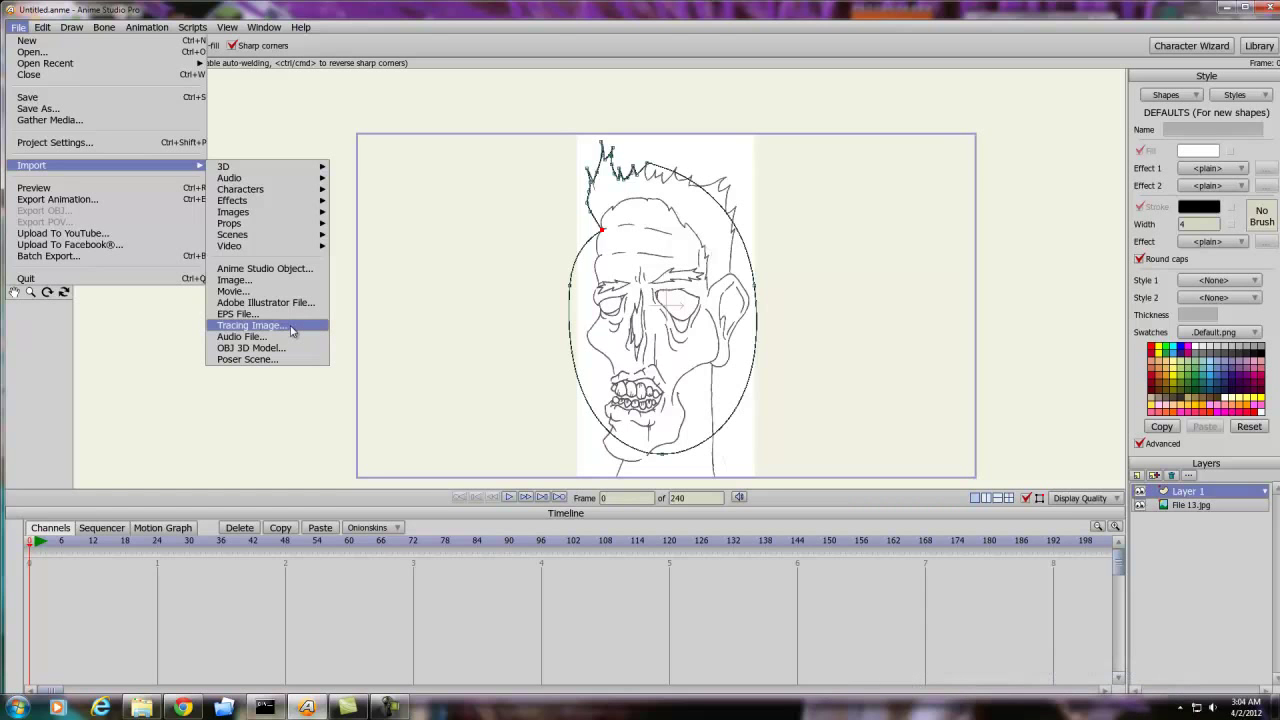
left_click(444, 312)
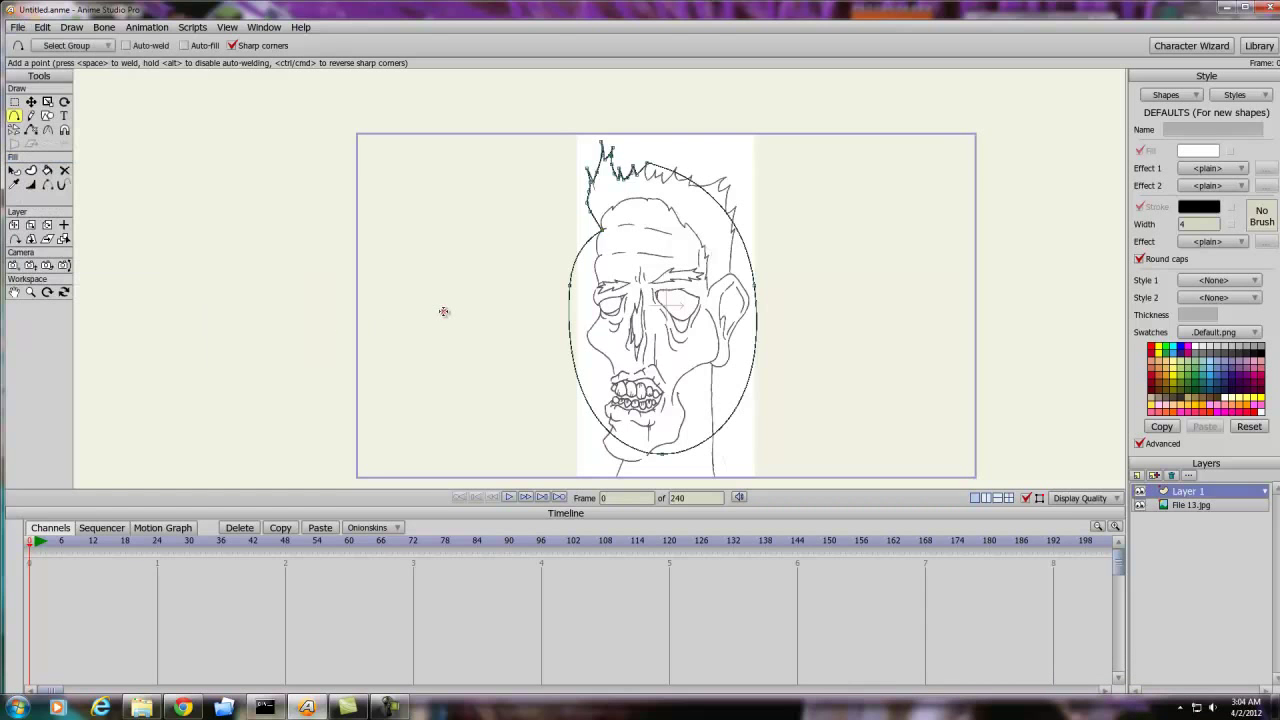
Move the oval's left point inward onto the edge of the forehead
scroll(466, 297, "up", 4)
scroll(470, 301, "down", 4)
left_click_drag(470, 301, 454, 222)
scroll(455, 233, "up", 5)
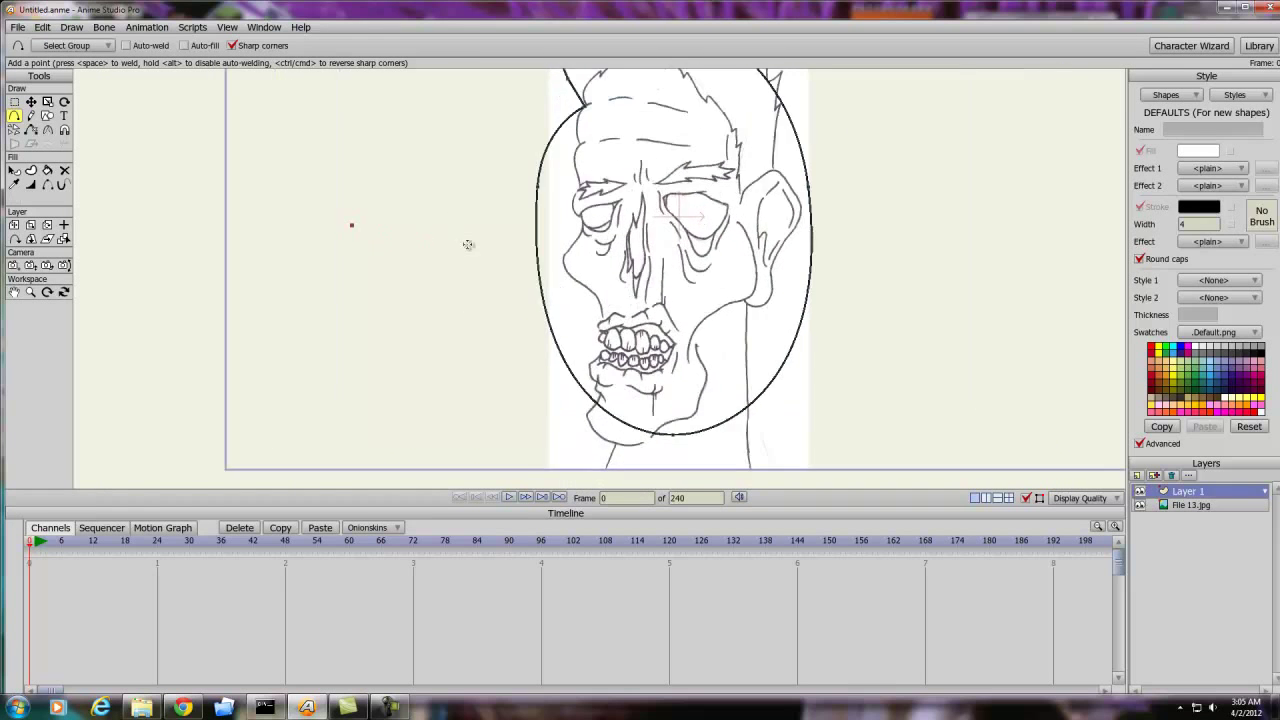
left_click_drag(436, 229, 435, 247)
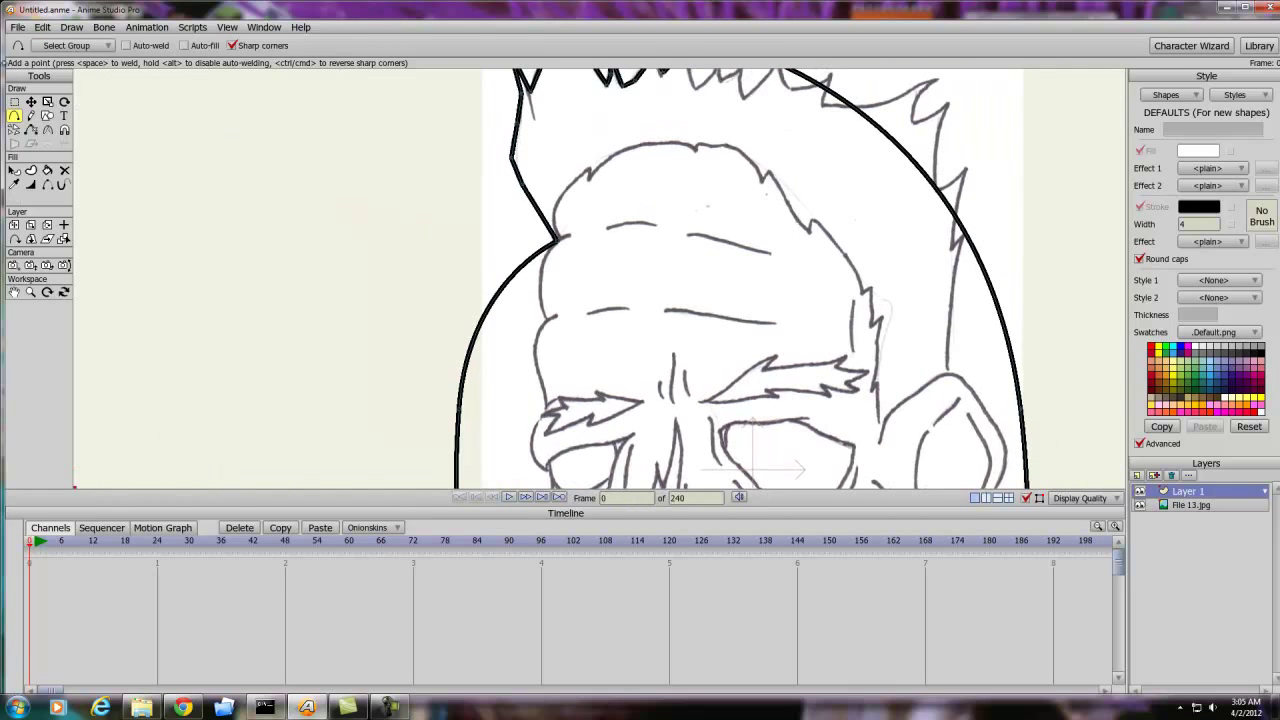
left_click(31, 106)
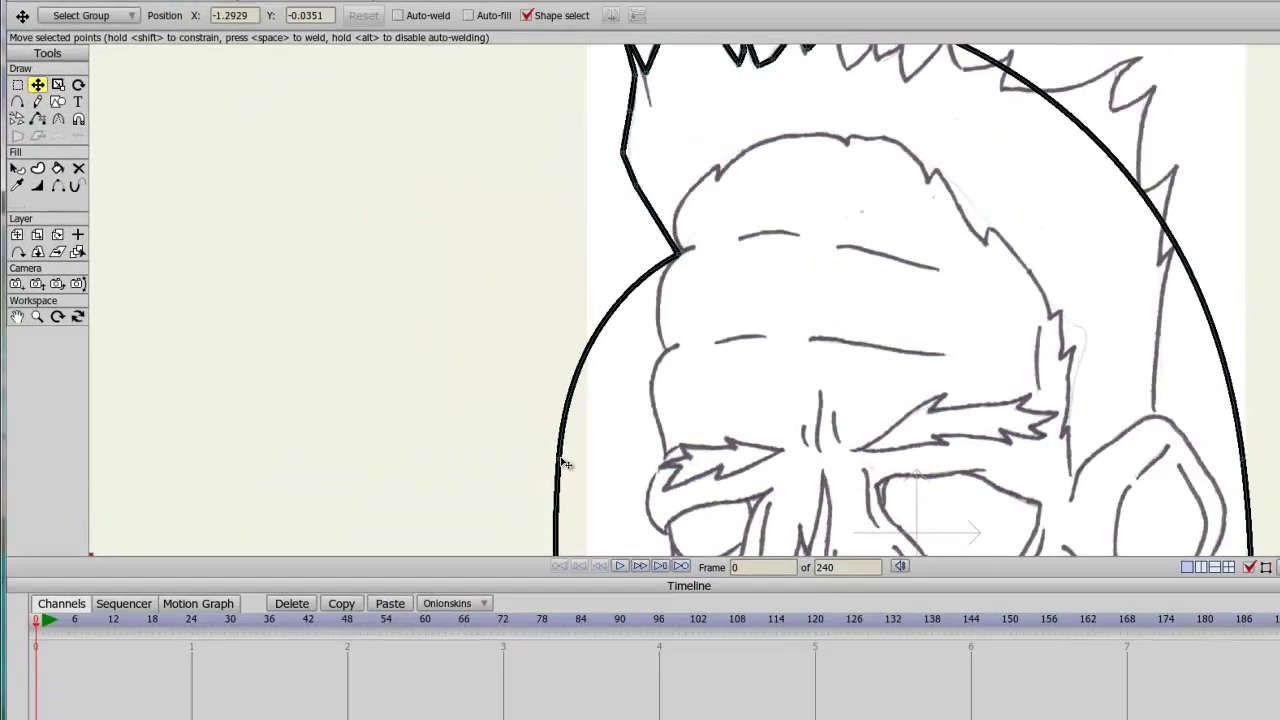
mouse_move(459, 408)
left_mouse_down()
mouse_move(534, 408)
mouse_move(535, 361)
left_mouse_up()
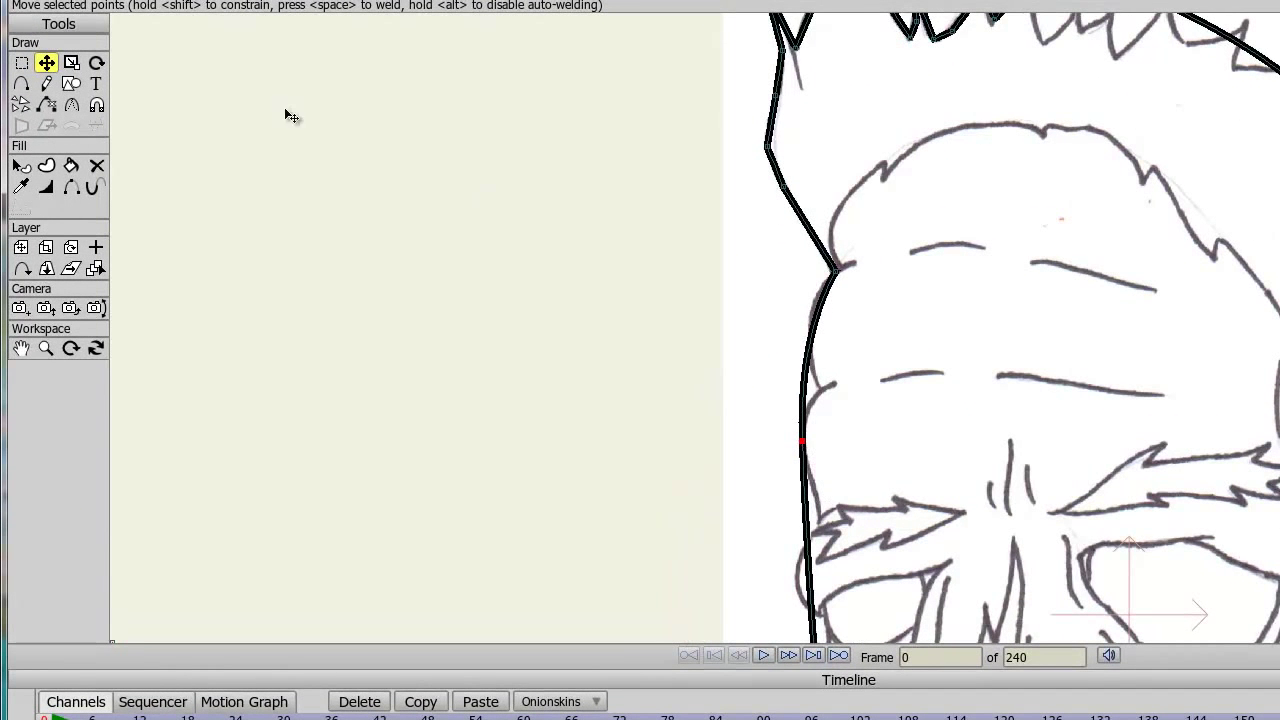
Trace the left edge of the forehead, brow and eye socket with added outline points
left_click(21, 84)
left_click_drag(822, 305, 817, 302)
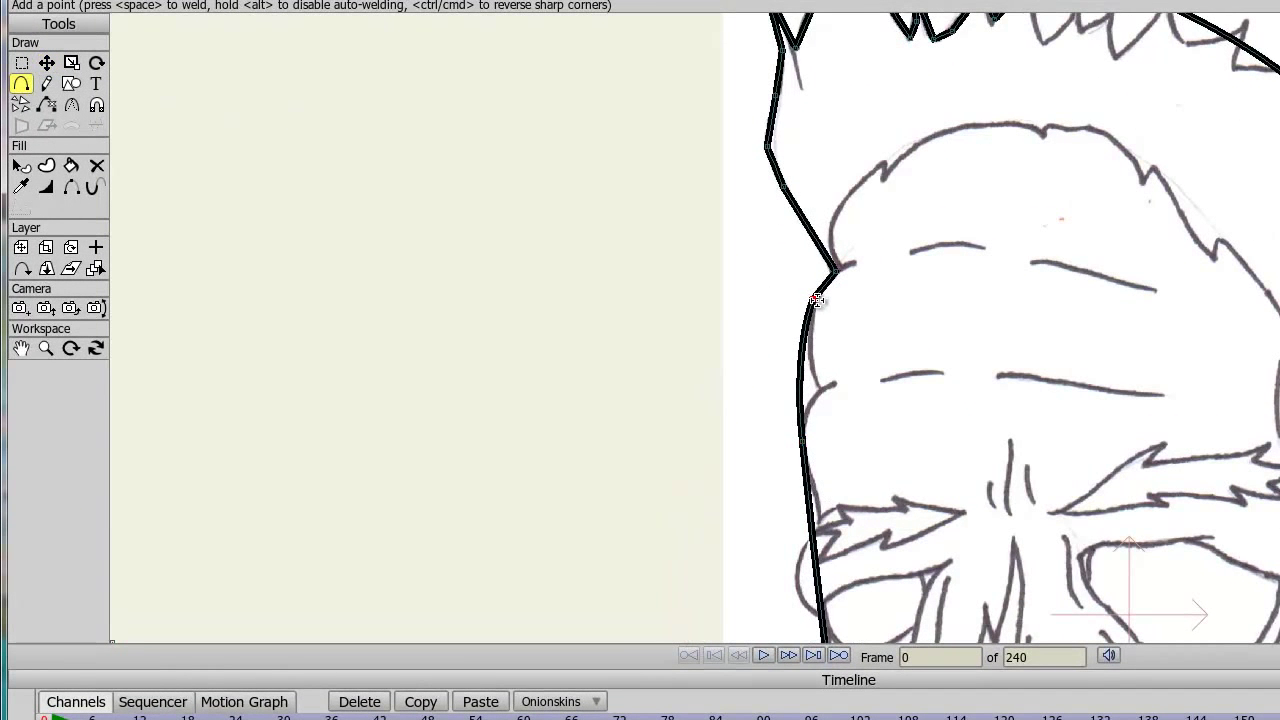
mouse_move(808, 347)
left_mouse_down()
mouse_move(821, 391)
mouse_move(803, 406)
mouse_move(798, 324)
left_mouse_up()
left_click_drag(789, 387, 816, 390)
left_click_drag(847, 390, 858, 260)
left_click_drag(838, 308, 869, 221)
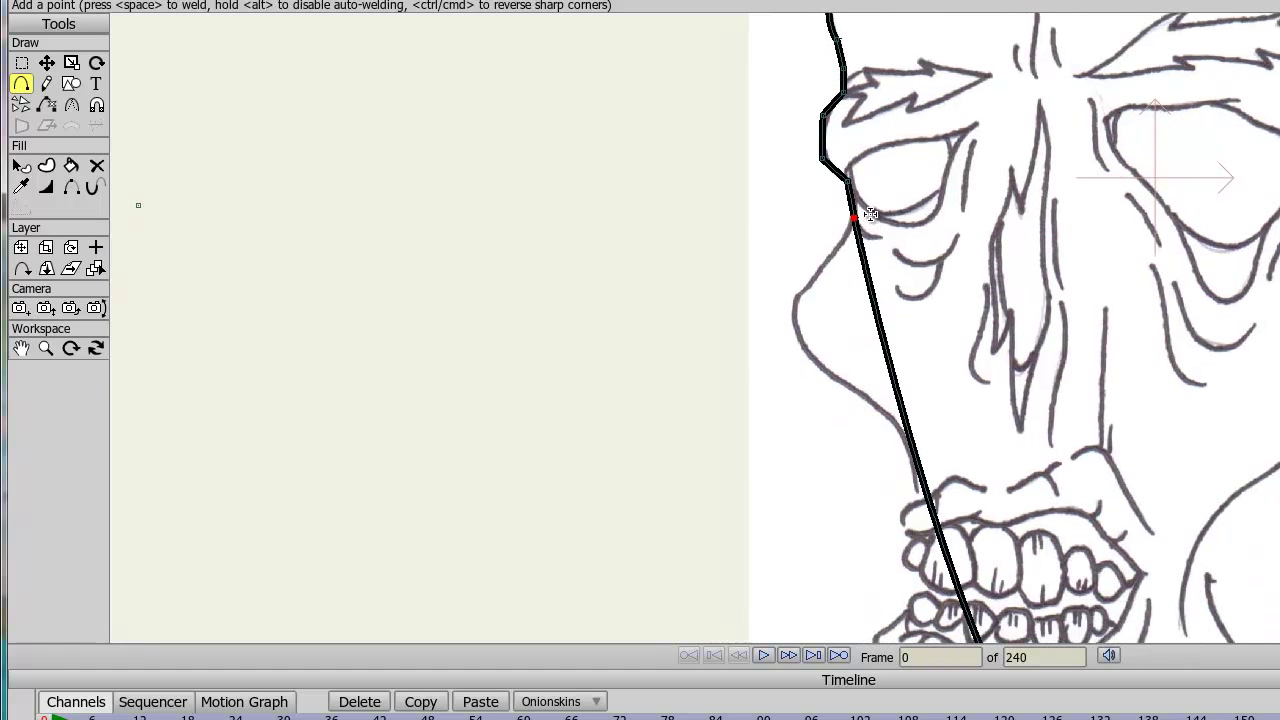
Trace the left cheek and the lips around both rows of teeth, continuing down to the top of the chin
left_click(838, 247)
left_click_drag(840, 262, 861, 310)
left_click(794, 333)
scroll(858, 300, "down", 1)
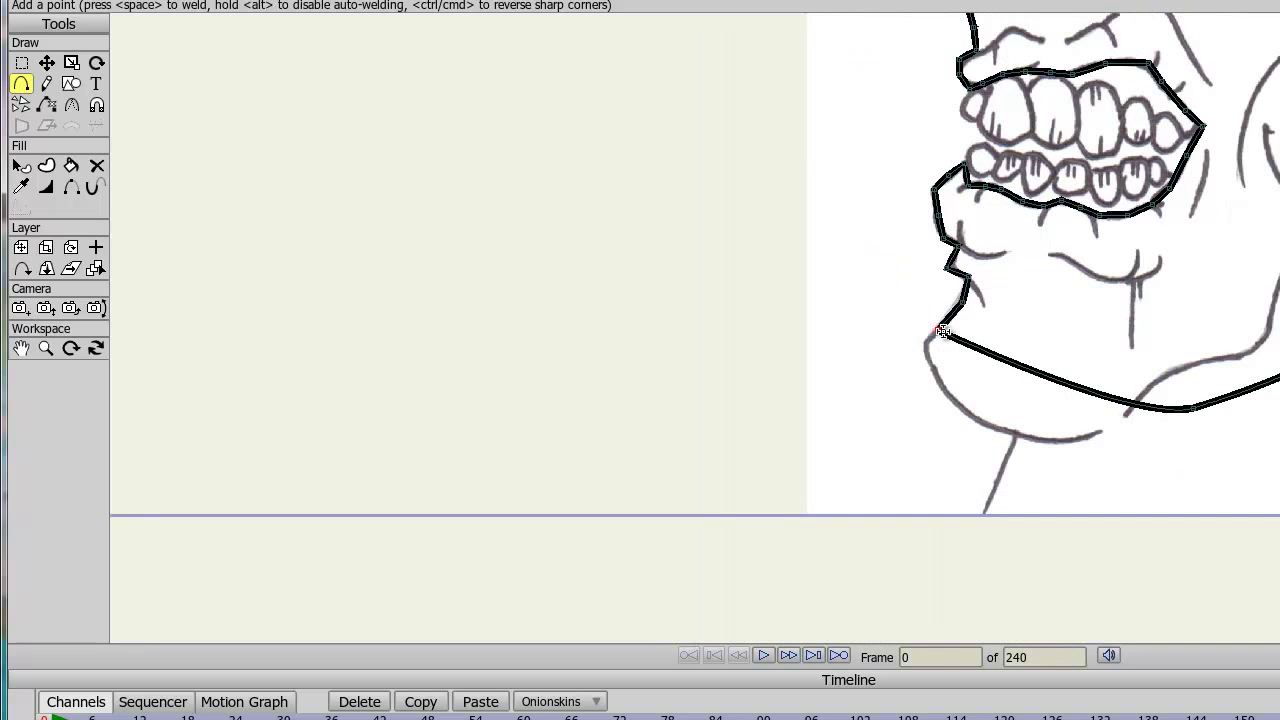
Trace the rounded underside of the chin with added outline points up to the start of the jawline
left_click_drag(931, 334, 932, 375)
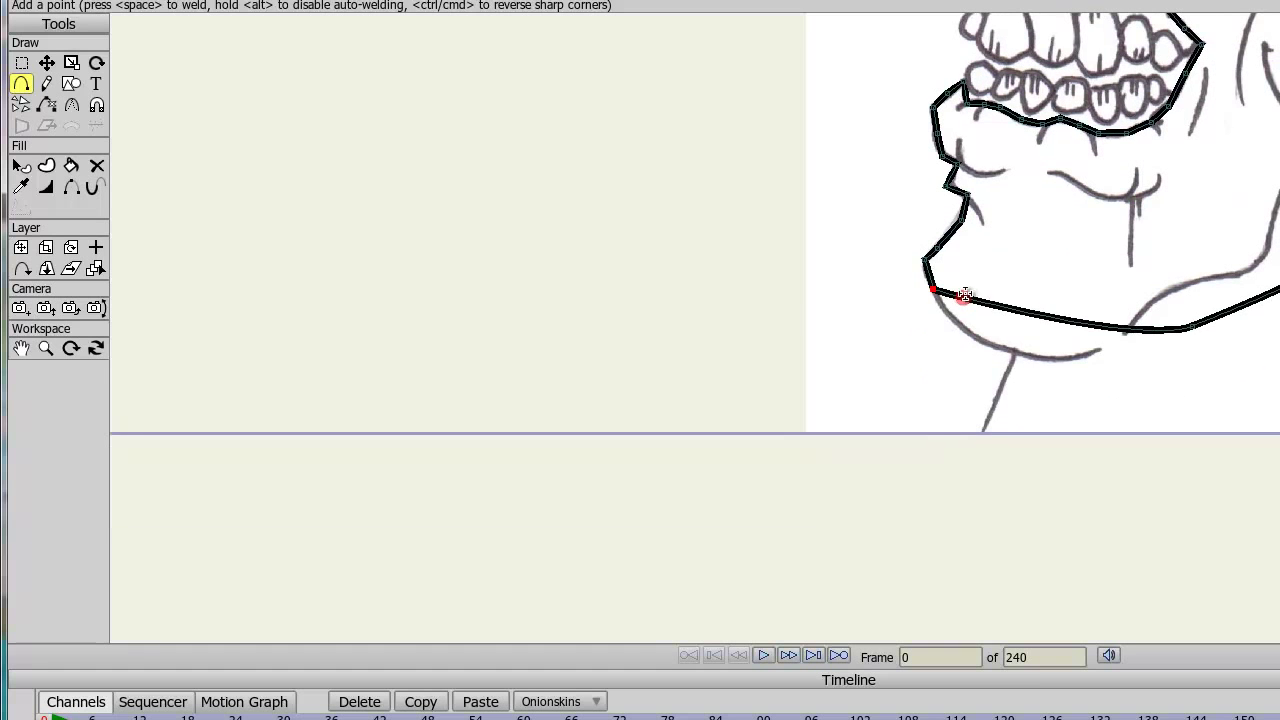
mouse_move(965, 292)
left_mouse_down()
mouse_move(955, 318)
mouse_move(986, 337)
mouse_move(1049, 323)
left_mouse_up()
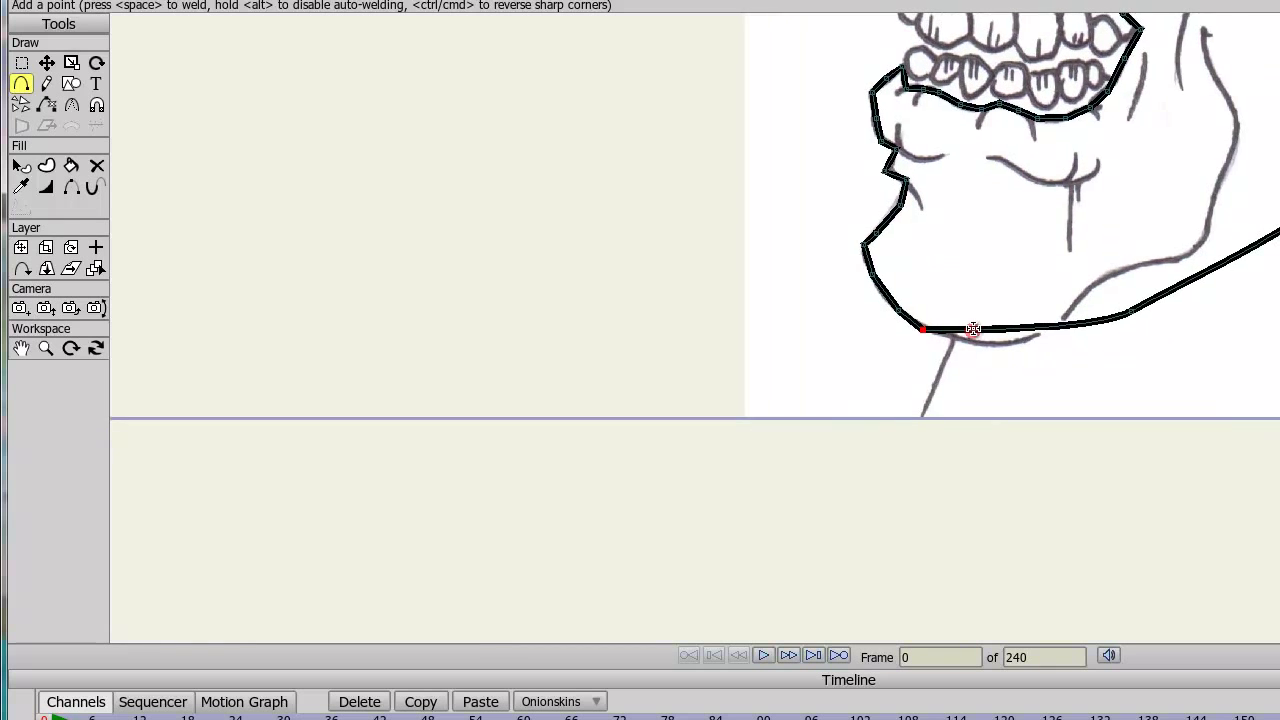
left_click_drag(973, 328, 1073, 313)
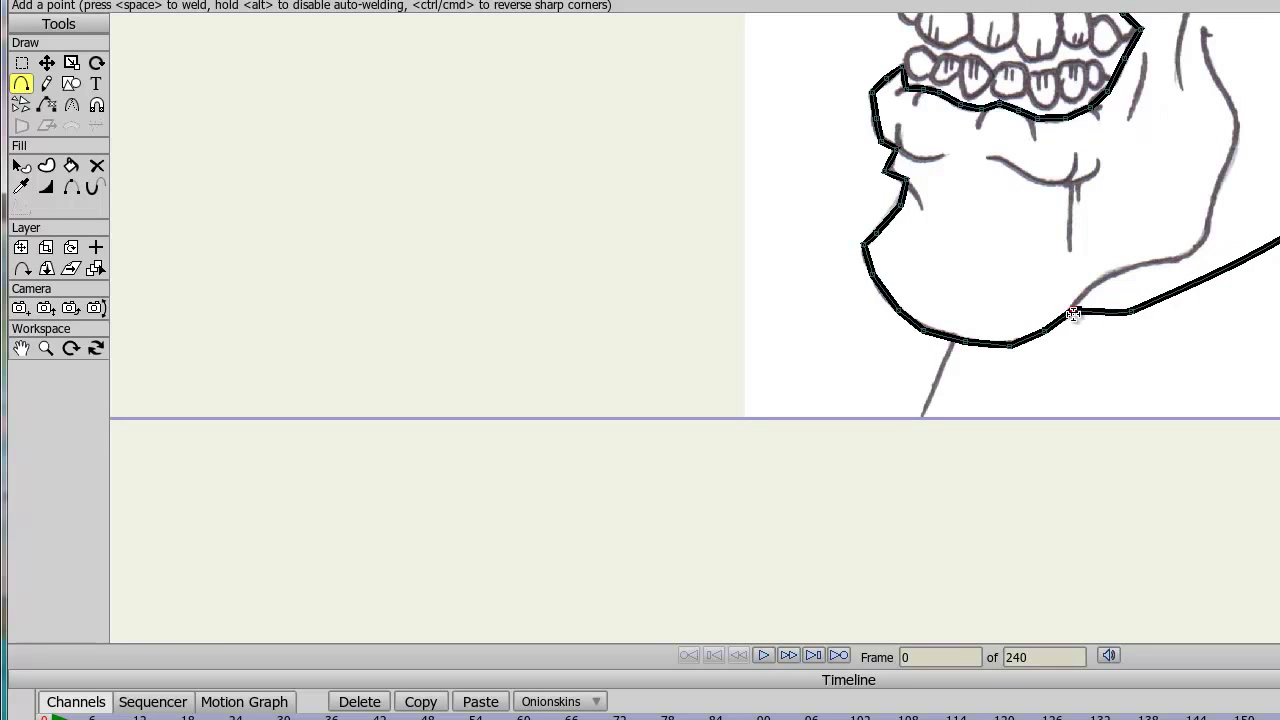
Move the oval's bottom point onto the jawline beside the chin and make it a sharp corner
left_click(47, 63)
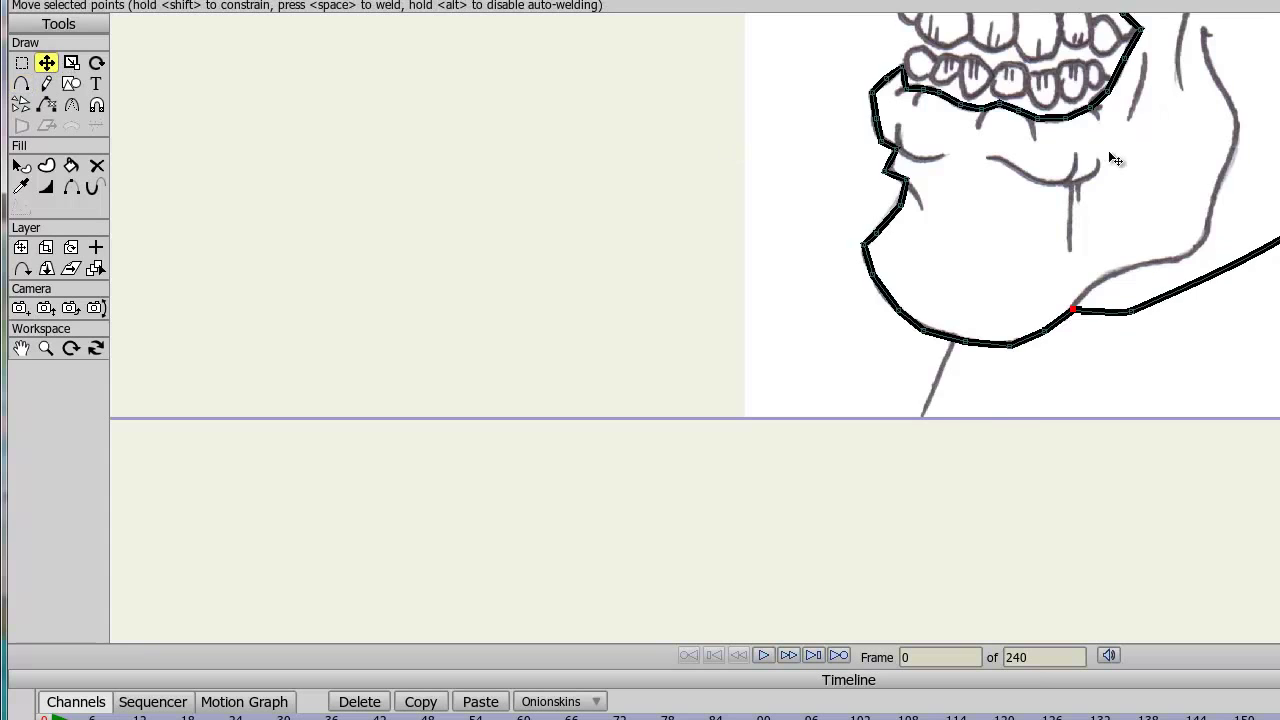
left_click_drag(1138, 149, 897, 324)
scroll(897, 324, "down", 3)
scroll(946, 338, "up", 4)
left_click_drag(909, 488, 942, 283)
left_click(71, 104)
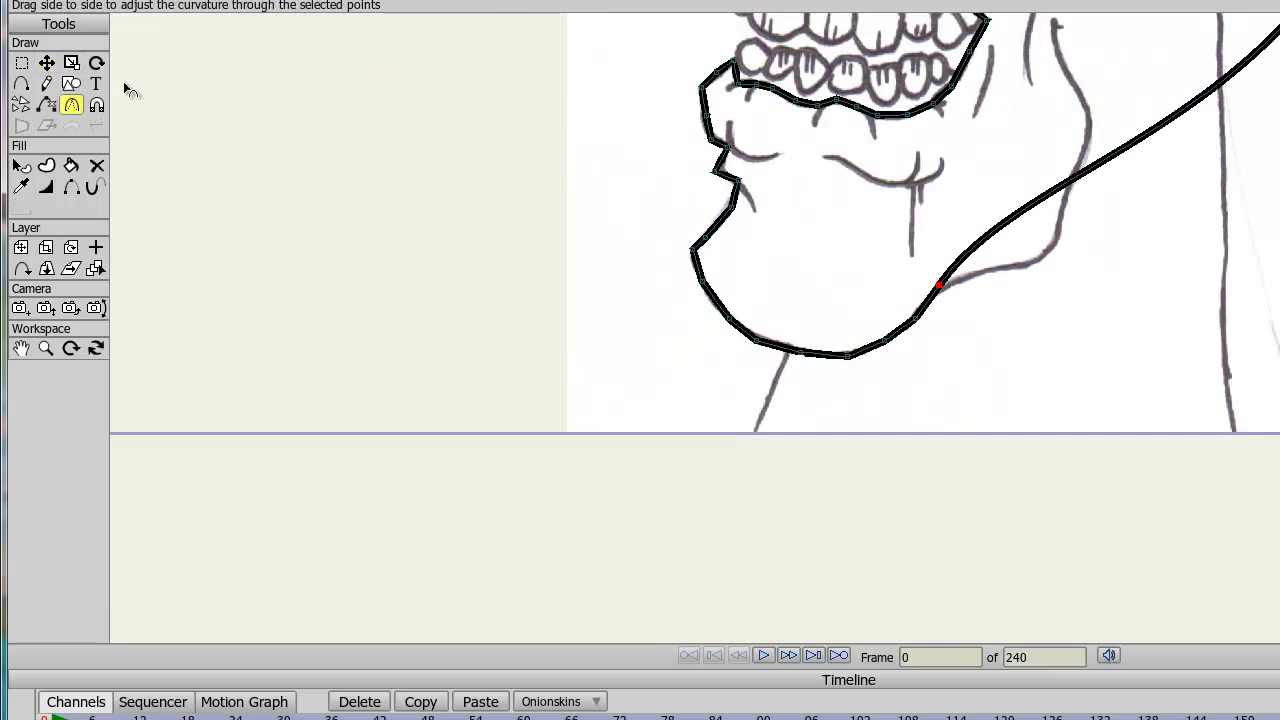
left_click(270, 1)
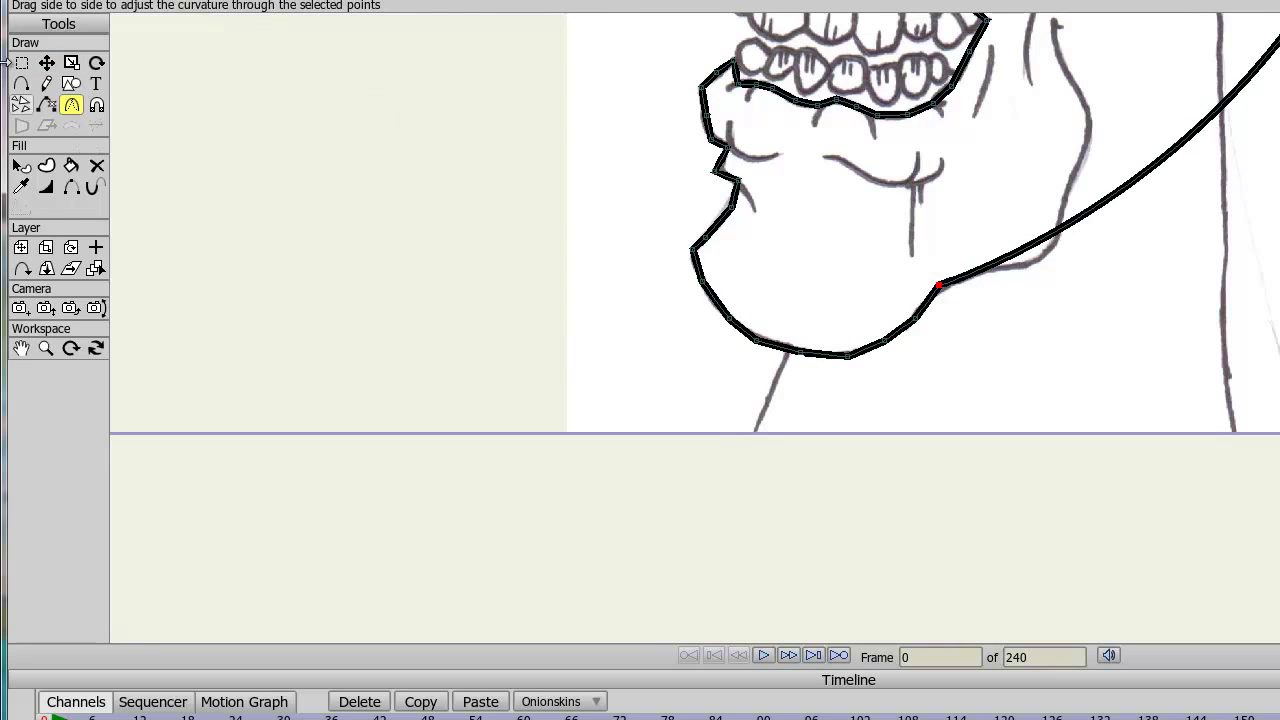
Trace the lower edge of the jaw with added outline points around to its rear corner
left_click(46, 62)
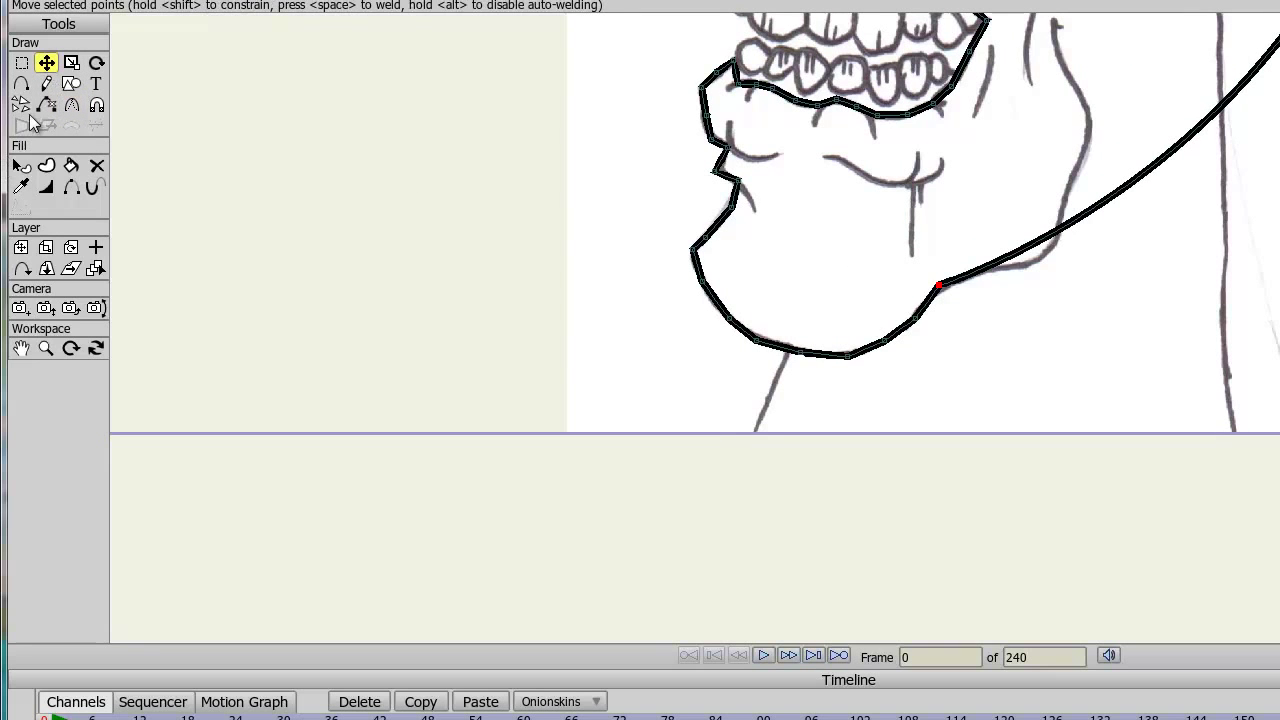
left_click(22, 84)
left_click_drag(990, 267, 1030, 266)
scroll(1095, 278, "down", 2)
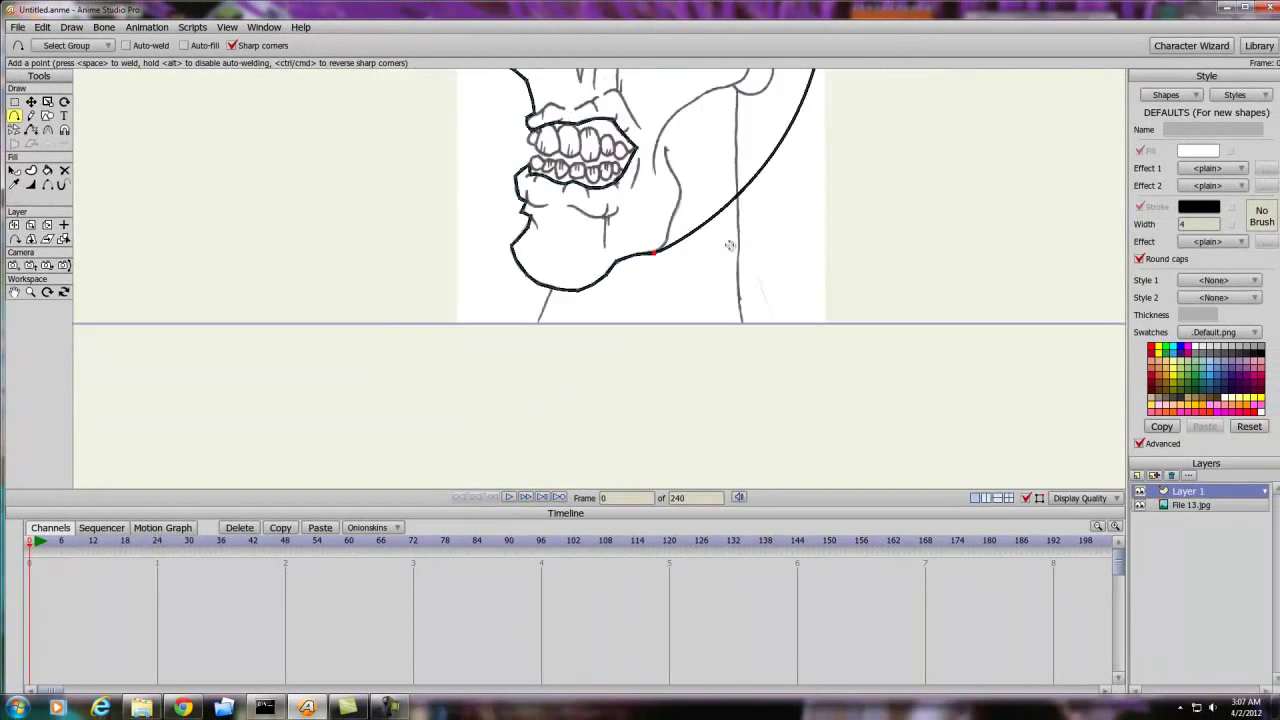
scroll(730, 245, "up", 2)
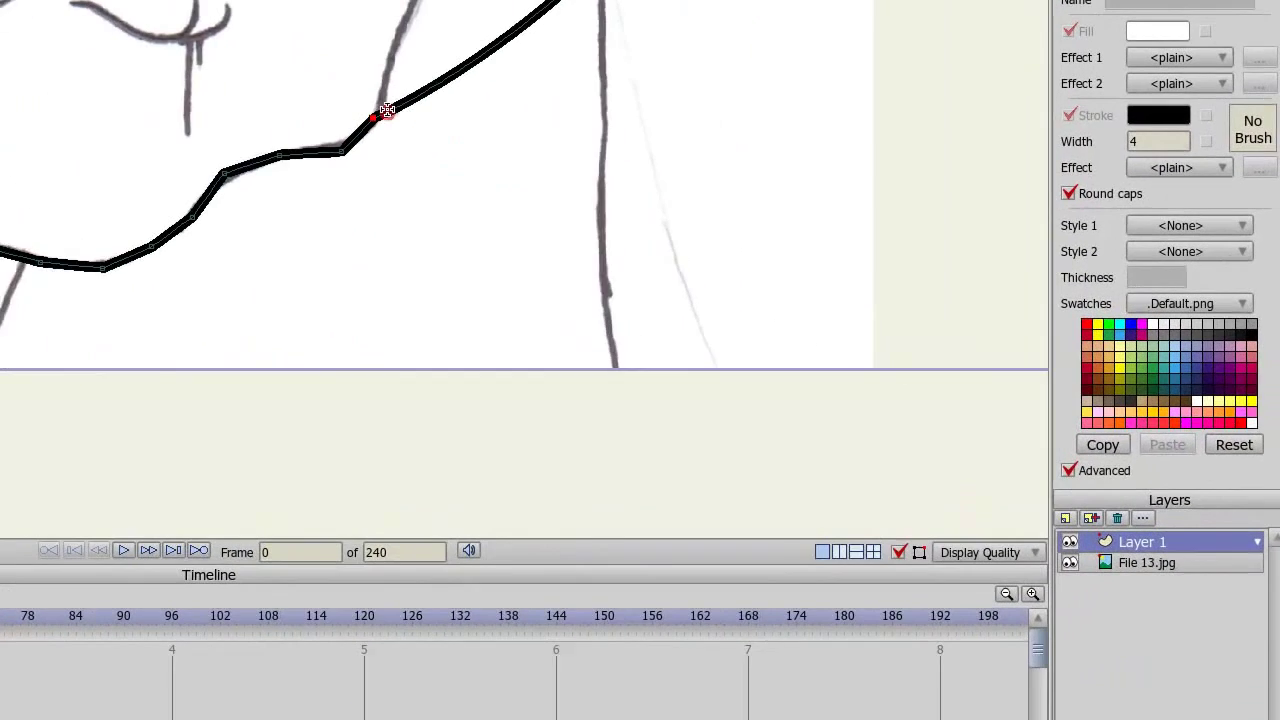
Trace the rear edge of the jaw upward and connect the outline to the curved cheekbone line
left_click_drag(387, 110, 227, 256)
left_click_drag(279, 219, 196, 150)
scroll(172, 237, "down", 4)
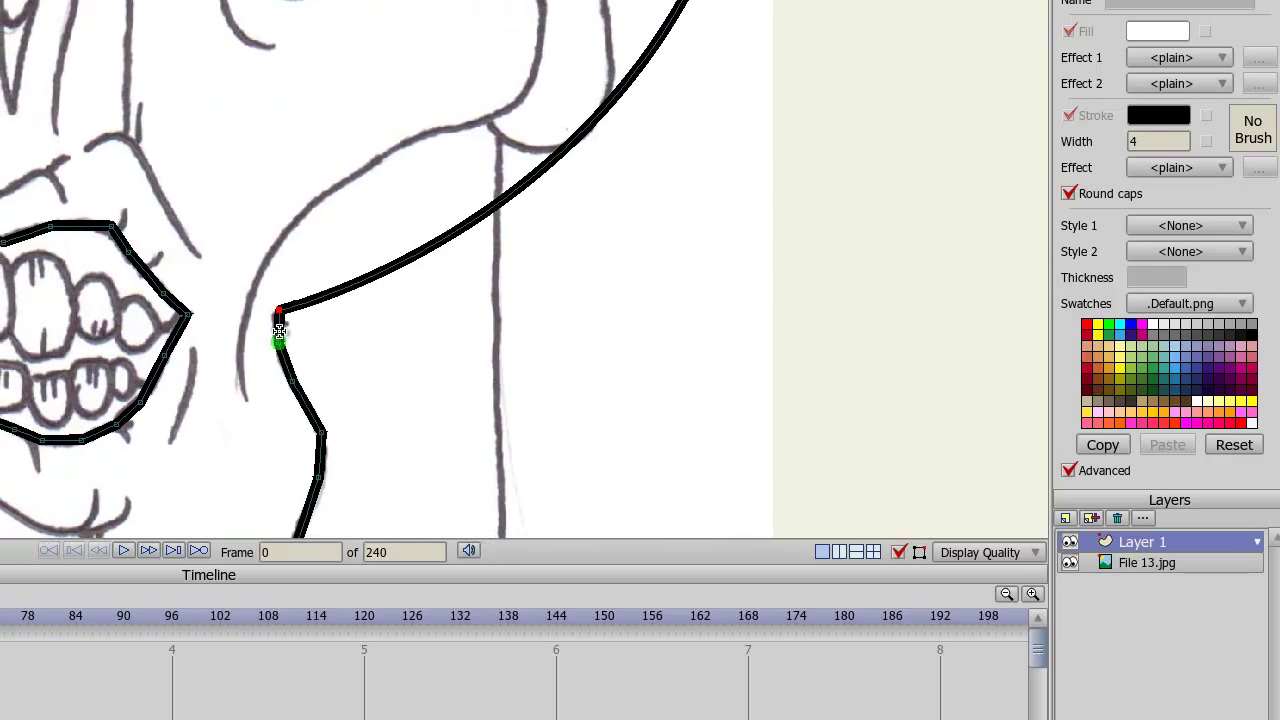
left_click_drag(234, 283, 298, 212)
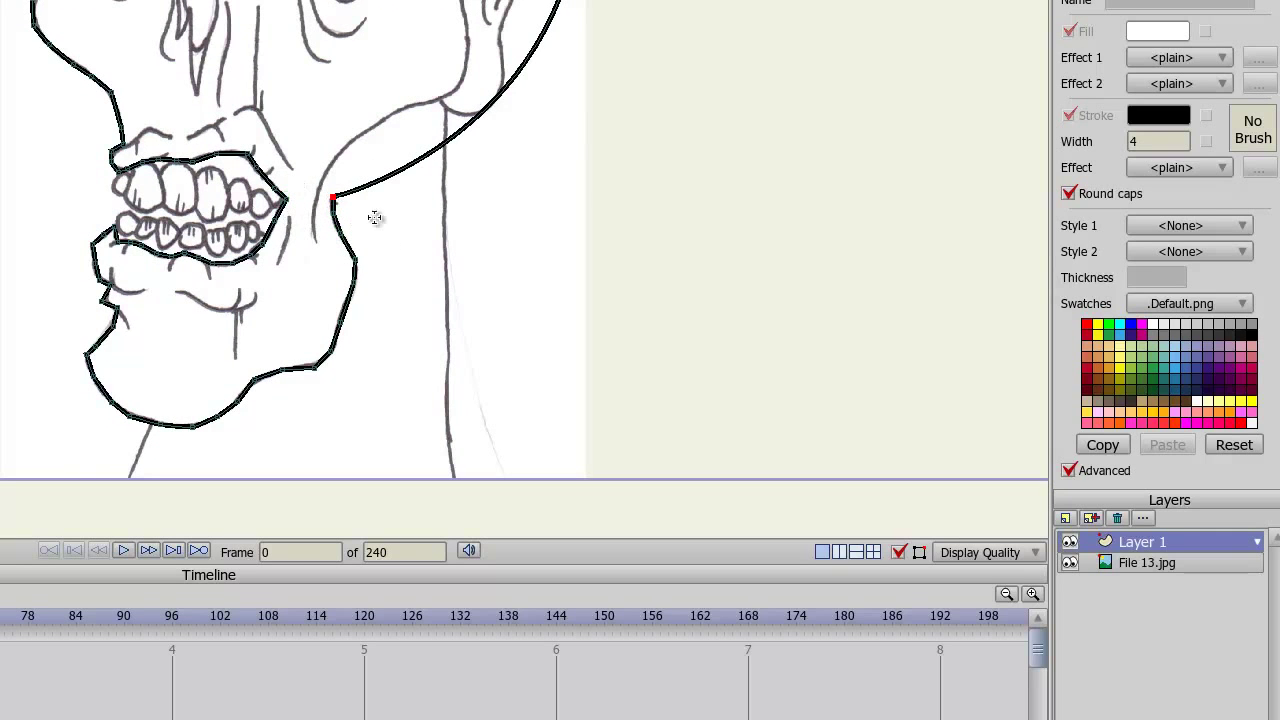
left_click_drag(350, 191, 323, 179)
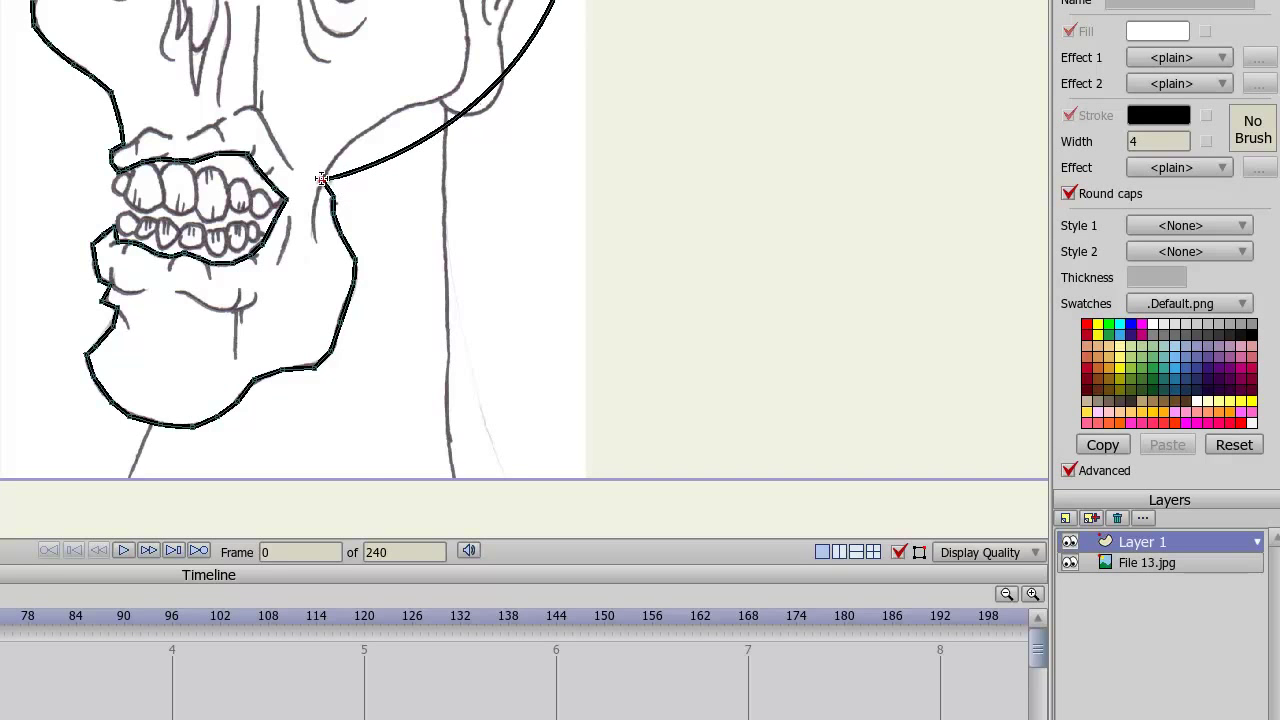
Hide the short segment joining the jaw to the cheekbone line and trace that line up to the earlobe
scroll(322, 179, "up", 5)
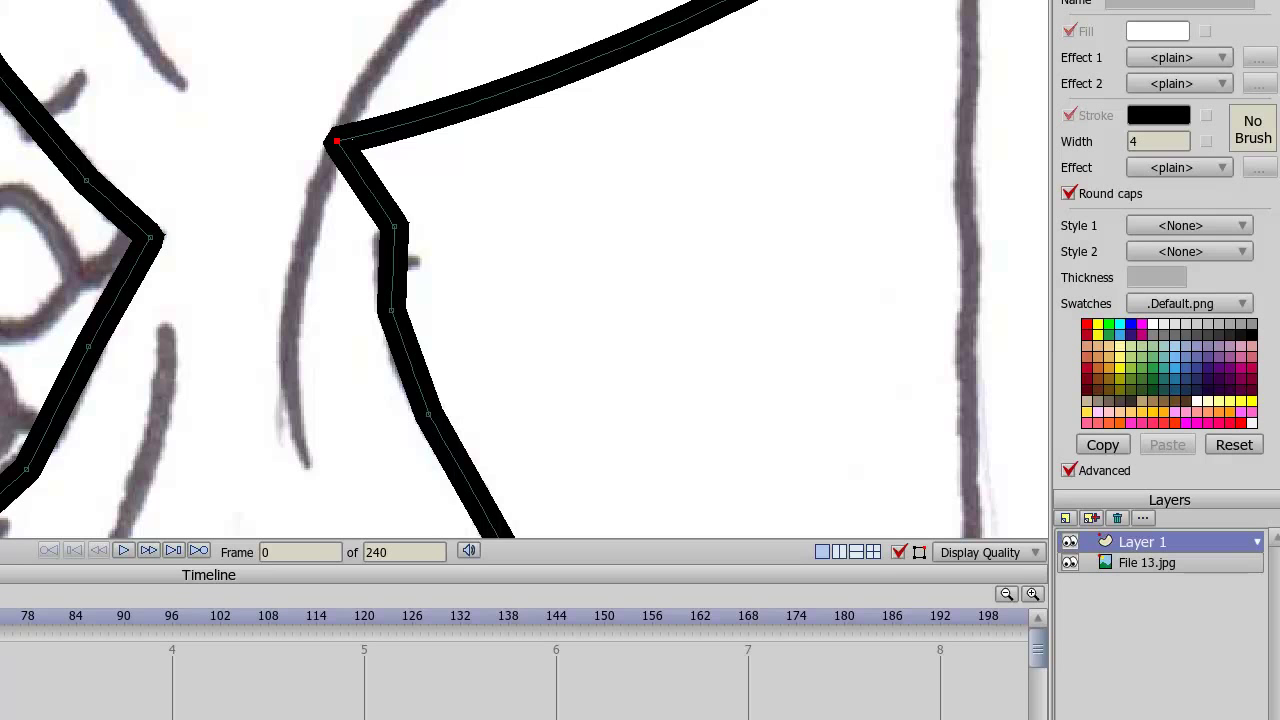
left_click(378, 196)
scroll(445, 250, "down", 2)
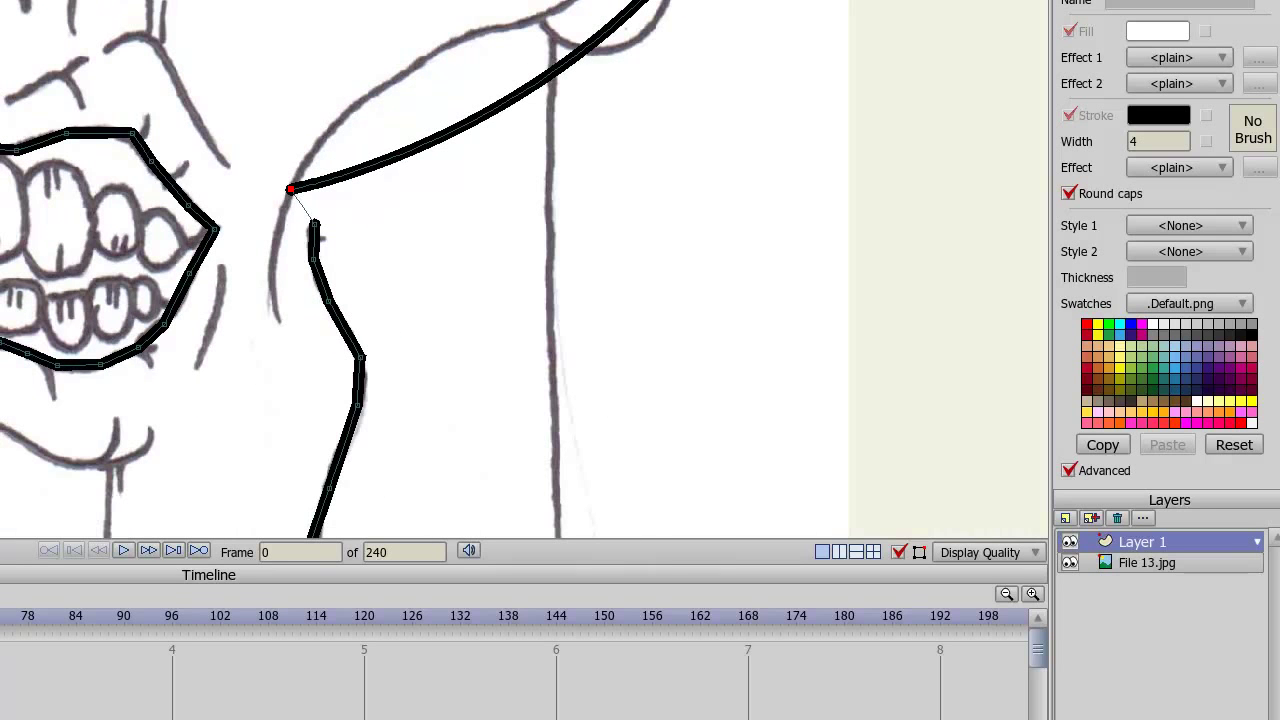
left_click_drag(359, 167, 18, 555)
scroll(318, 202, "down", 3)
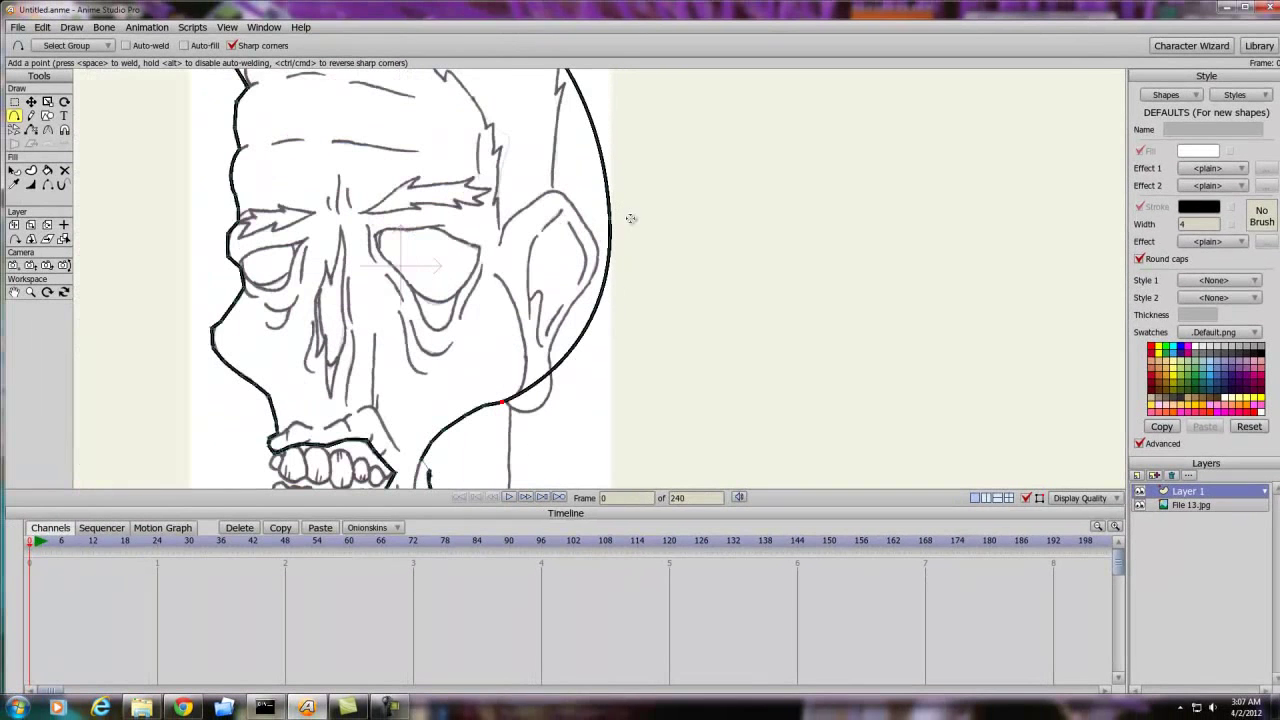
Select the oval's right-side point beside the ear and make it a sharp corner
left_click(14, 103)
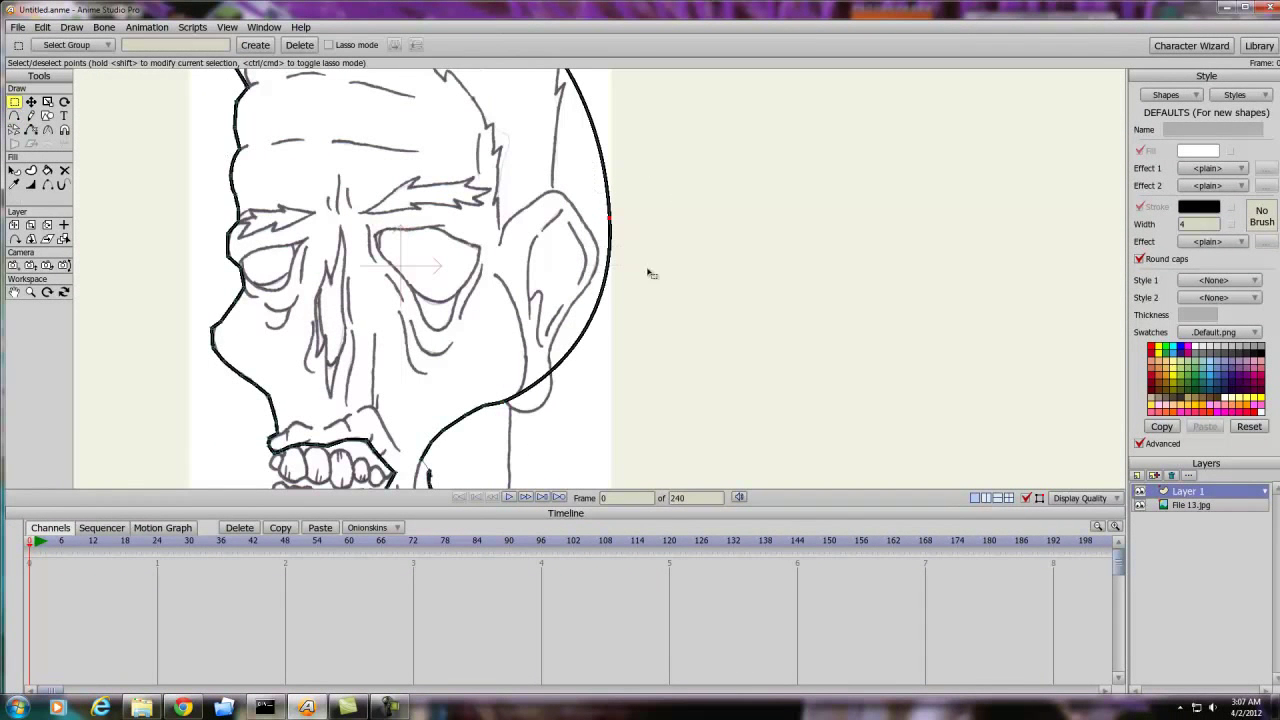
left_click(47, 130)
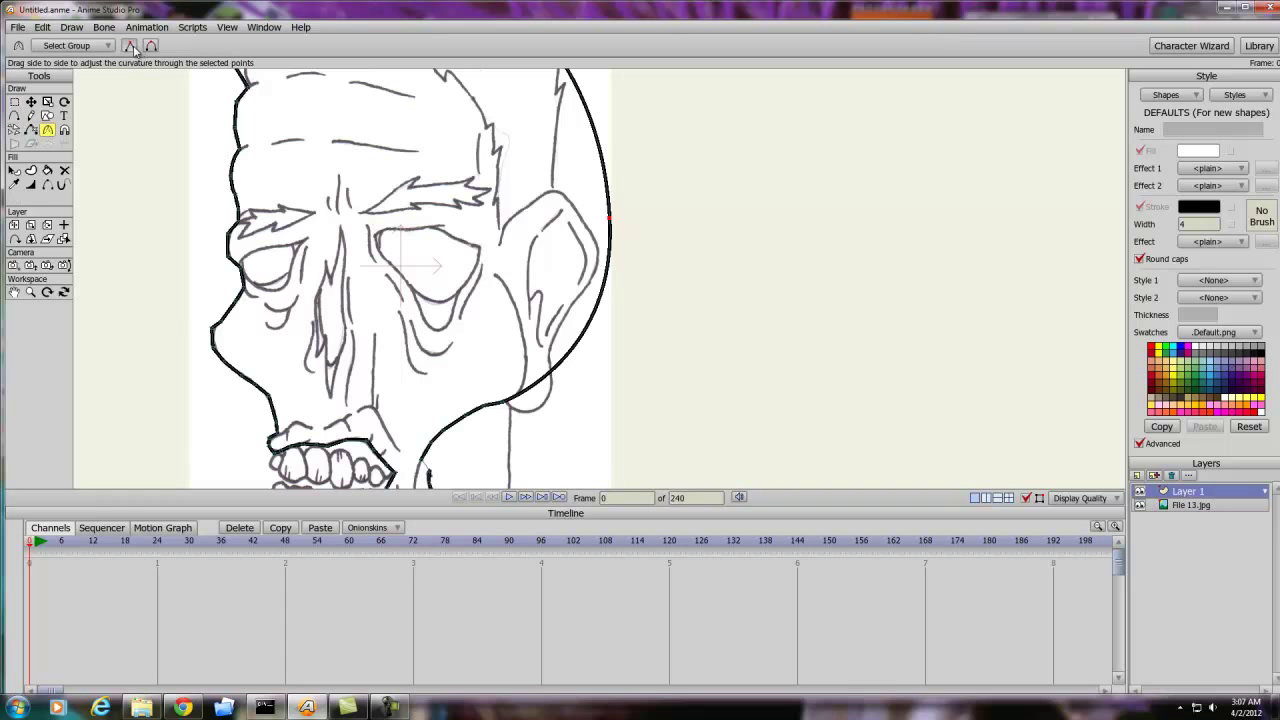
left_click(131, 47)
Trace the earlobe and the ear's outer edge with added outline points, continuing up the spiky back of the hair
left_click(14, 115)
scroll(528, 262, "up", 3)
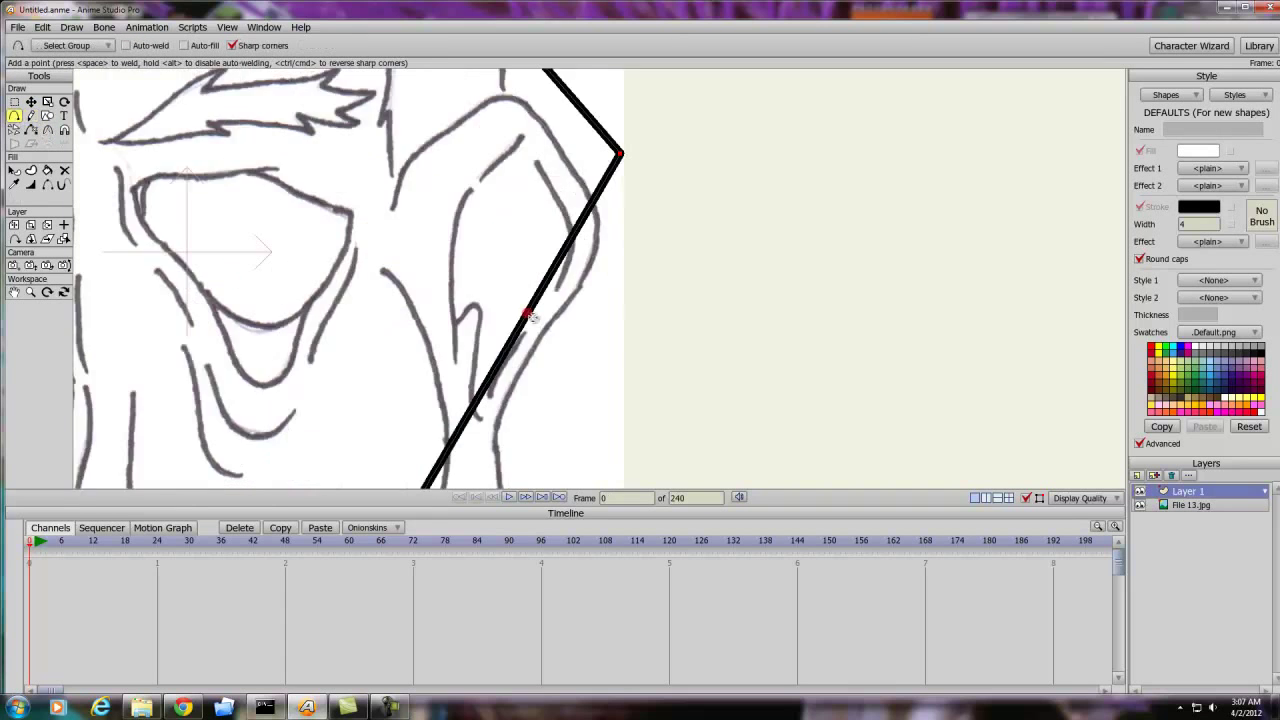
left_click_drag(397, 324, 426, 366)
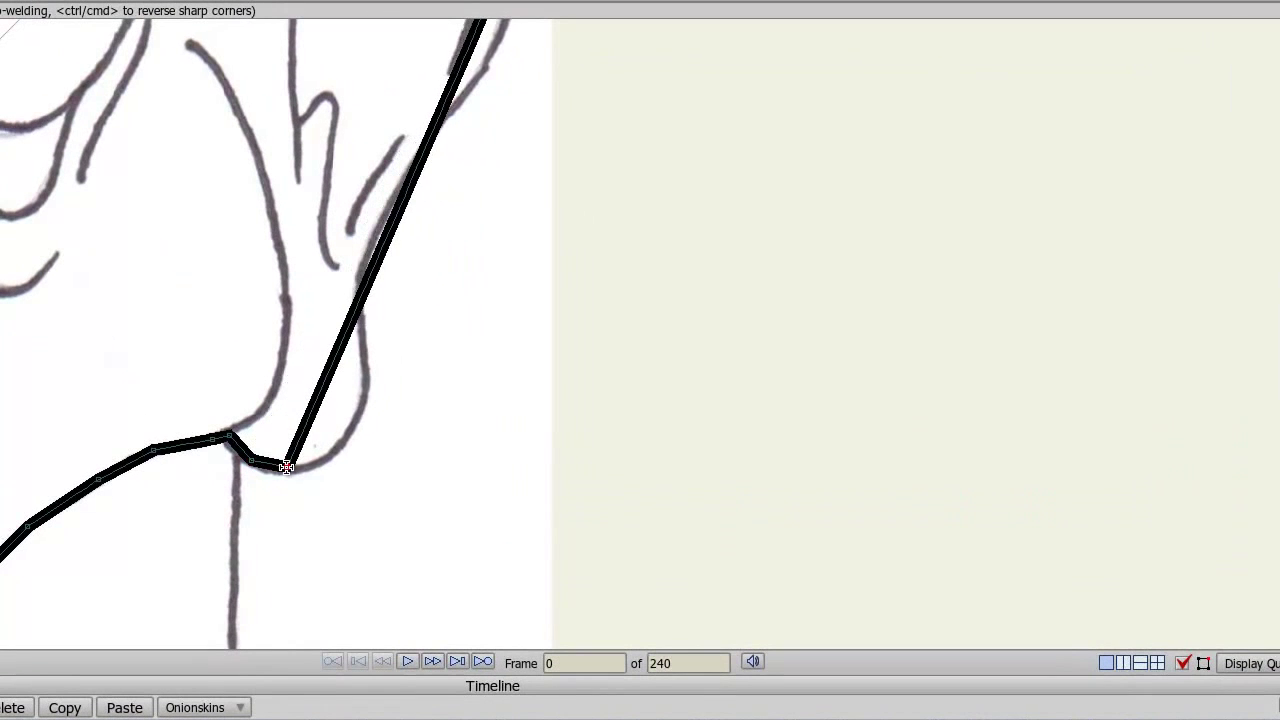
left_click_drag(286, 467, 355, 410)
left_click_drag(377, 360, 367, 340)
mouse_move(385, 288)
left_mouse_down()
mouse_move(363, 386)
mouse_move(337, 366)
left_mouse_up()
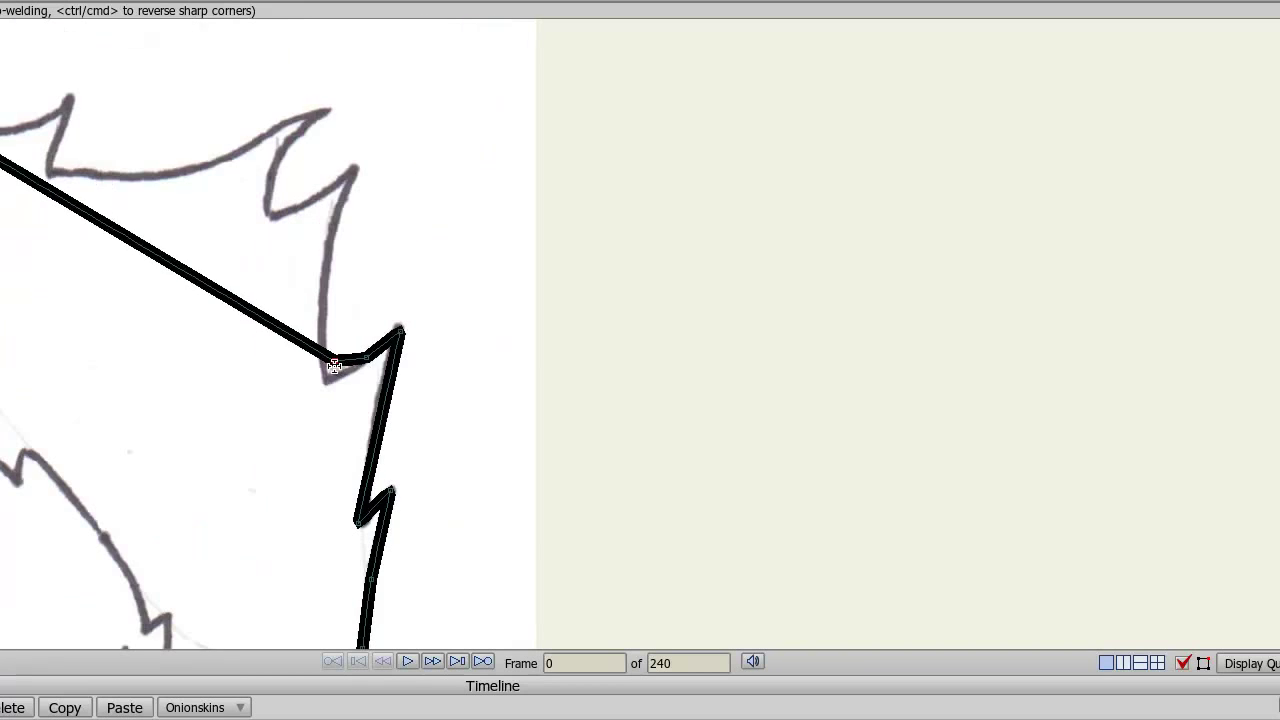
Trace the remaining hair spikes across the top of the head with added outline points
mouse_move(329, 363)
left_mouse_down()
mouse_move(329, 374)
mouse_move(299, 337)
mouse_move(314, 274)
mouse_move(323, 289)
mouse_move(326, 221)
mouse_move(355, 173)
mouse_move(277, 211)
mouse_move(269, 191)
mouse_move(263, 209)
mouse_move(272, 146)
mouse_move(294, 126)
mouse_move(266, 120)
mouse_move(328, 111)
mouse_move(266, 120)
mouse_move(277, 126)
mouse_move(229, 157)
left_mouse_up()
left_click_drag(191, 184, 489, 240)
left_click_drag(452, 193, 50, 171)
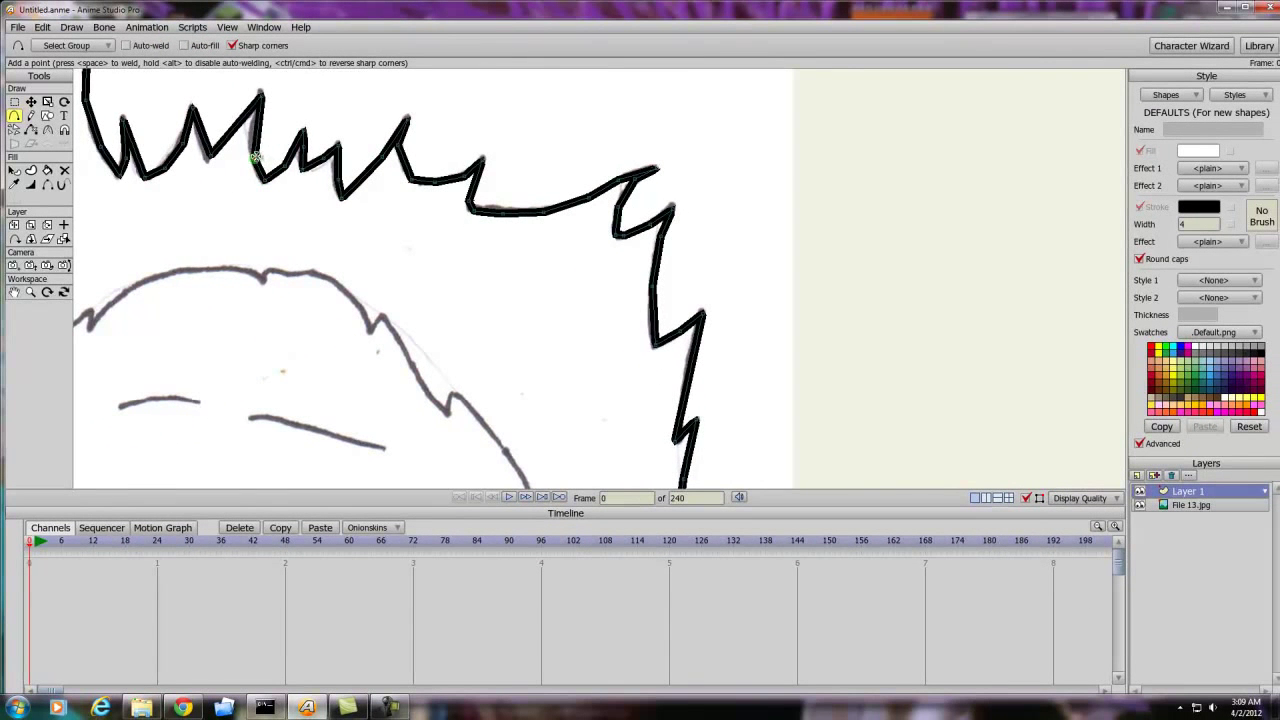
left_click_drag(257, 135, 251, 126)
Render a preview of the traced head outline and close it
scroll(300, 180, "down", 5)
left_click_drag(484, 280, 518, 130)
scroll(539, 216, "down", 2)
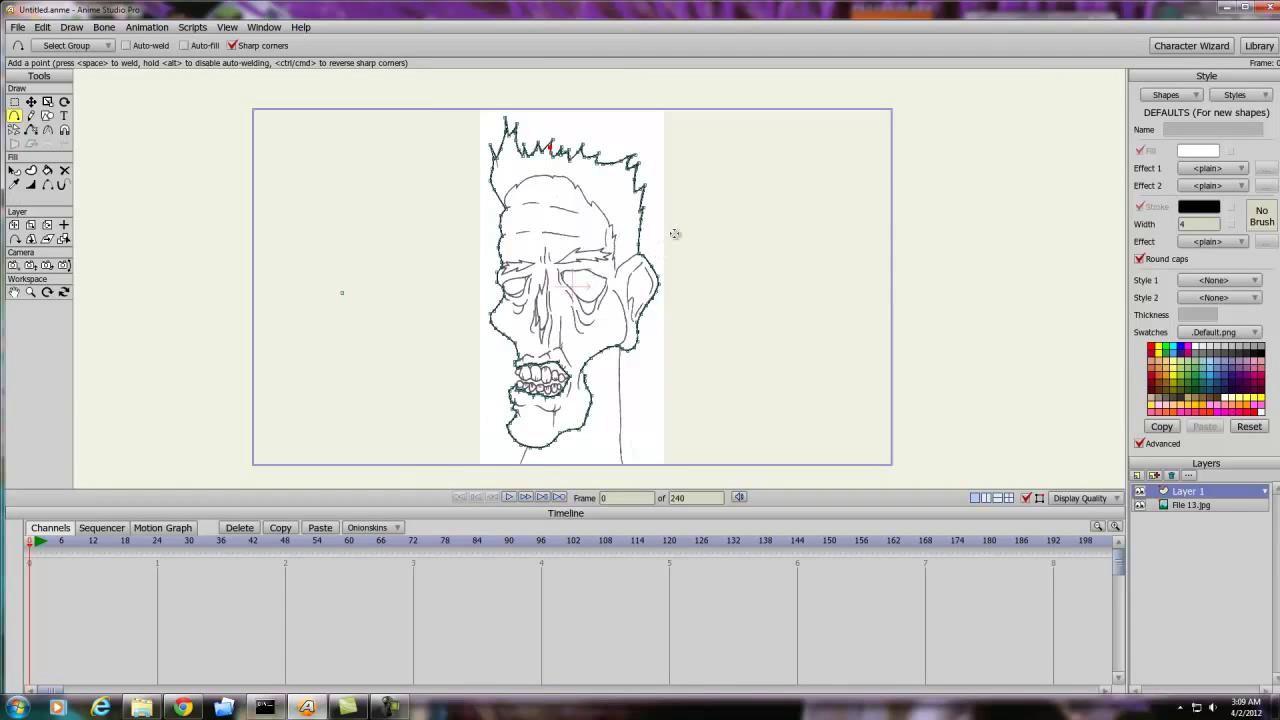
key("ctrl+r")
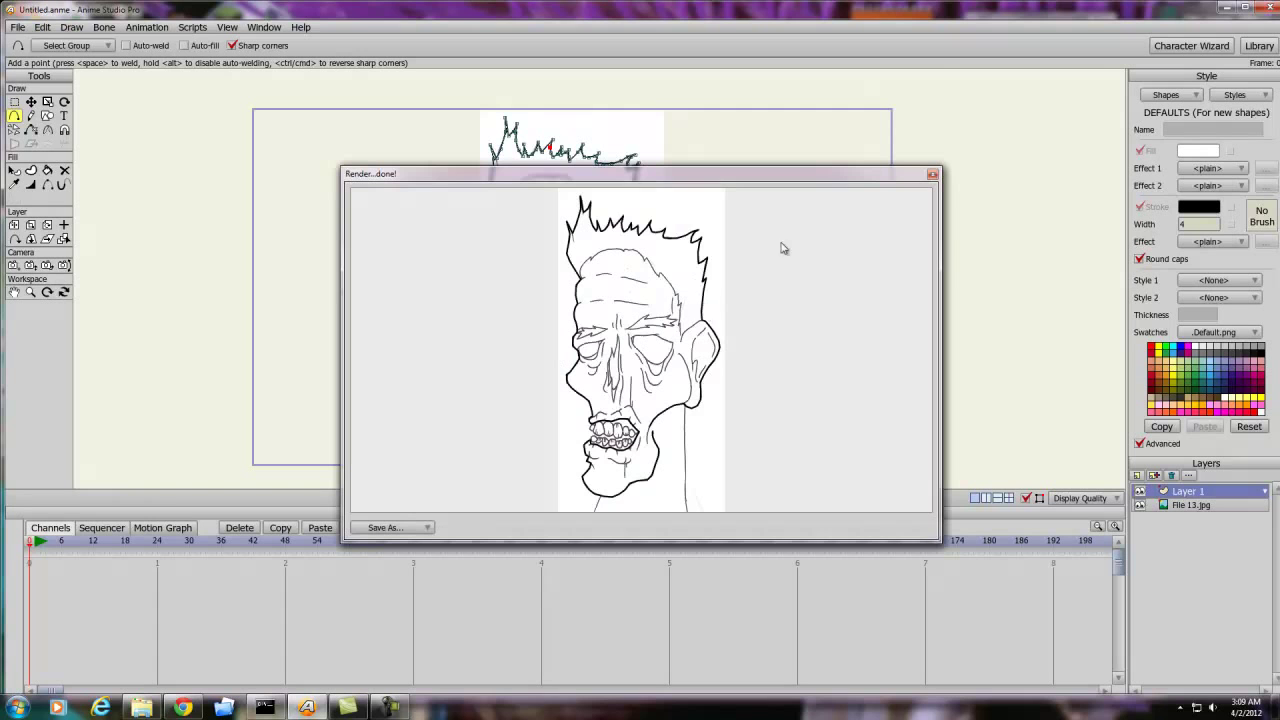
left_click(932, 175)
Draw the short upper forehead wrinkle as a separate four-point line and give it a stroke
scroll(809, 252, "up", 2)
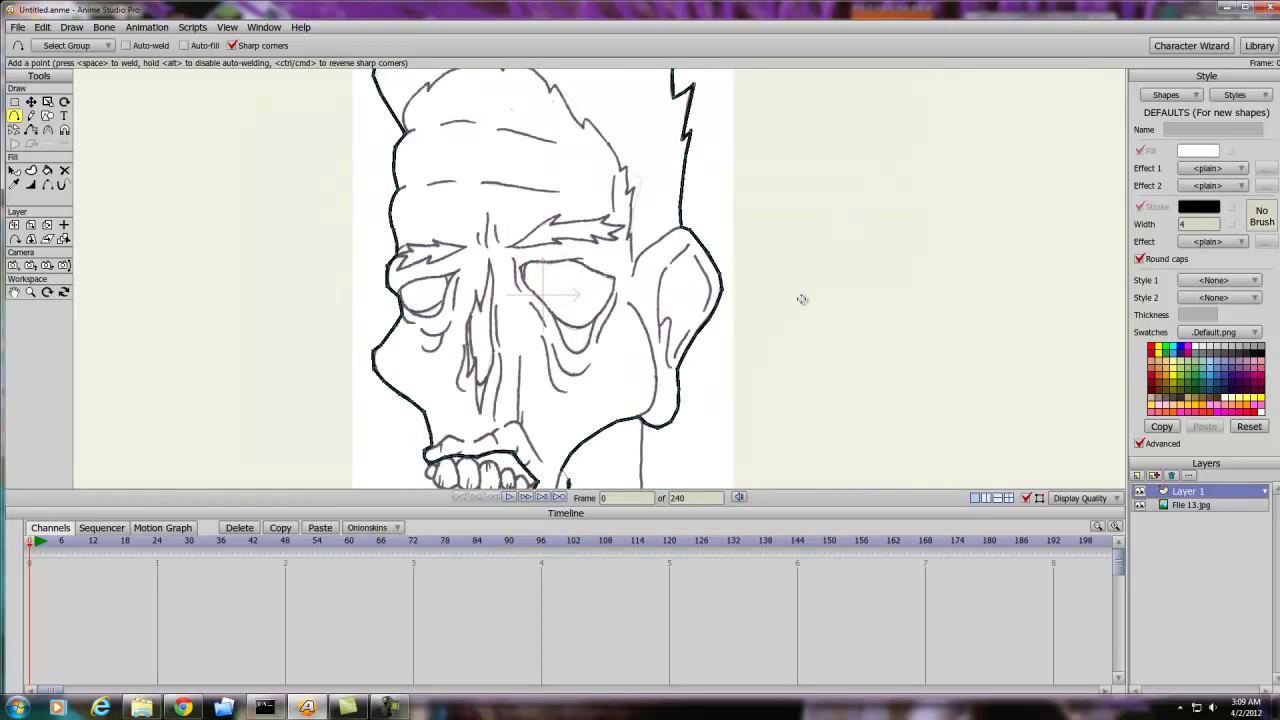
scroll(802, 299, "up", 2)
scroll(727, 328, "down", 2)
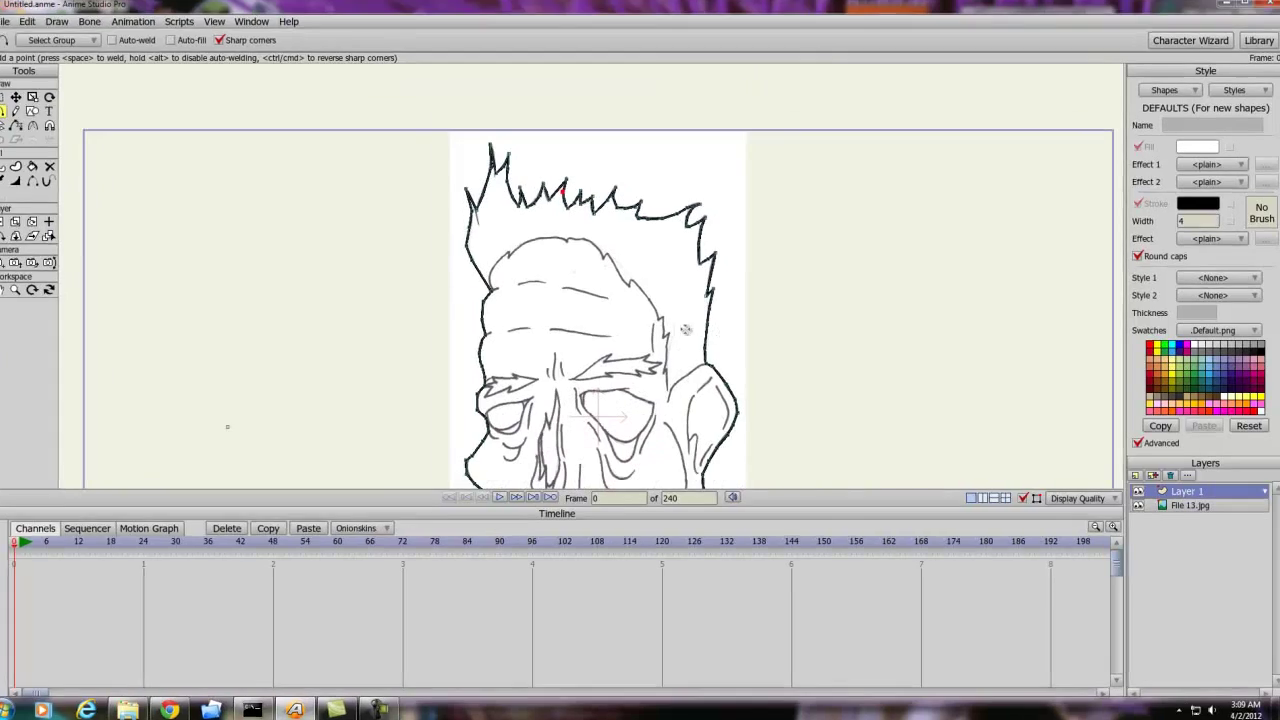
scroll(580, 307, "up", 3)
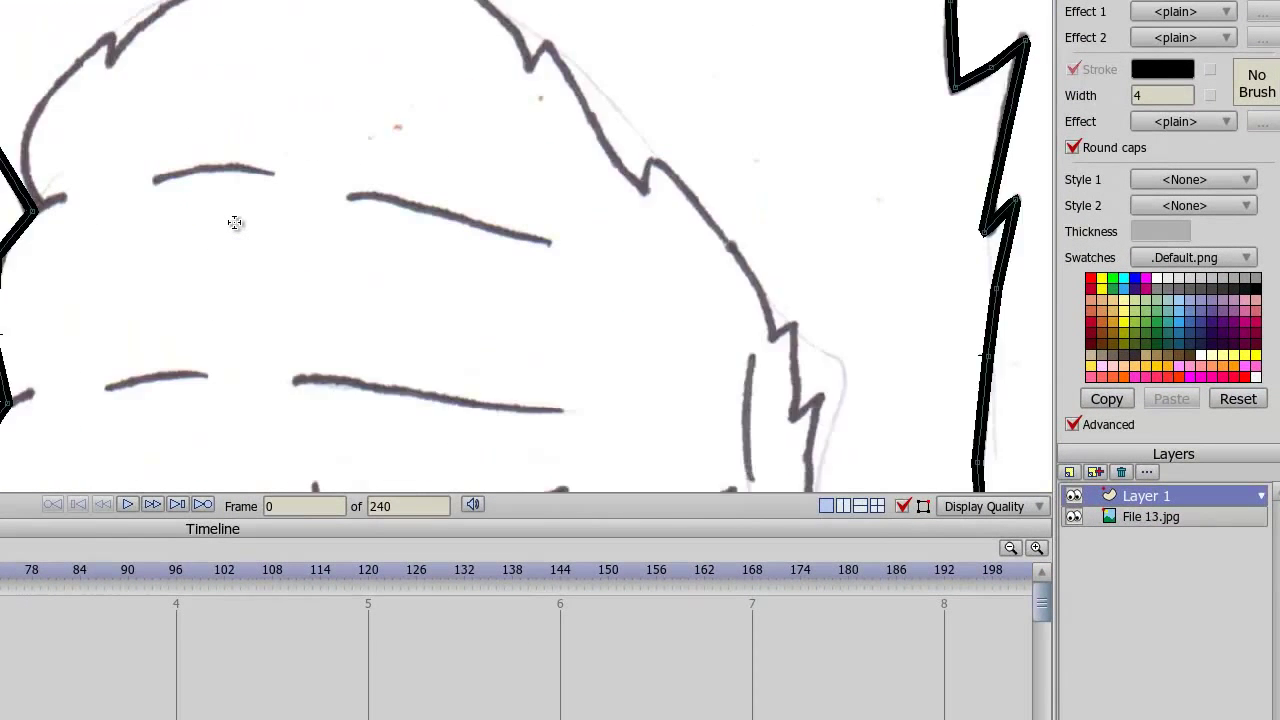
scroll(235, 222, "up", 1)
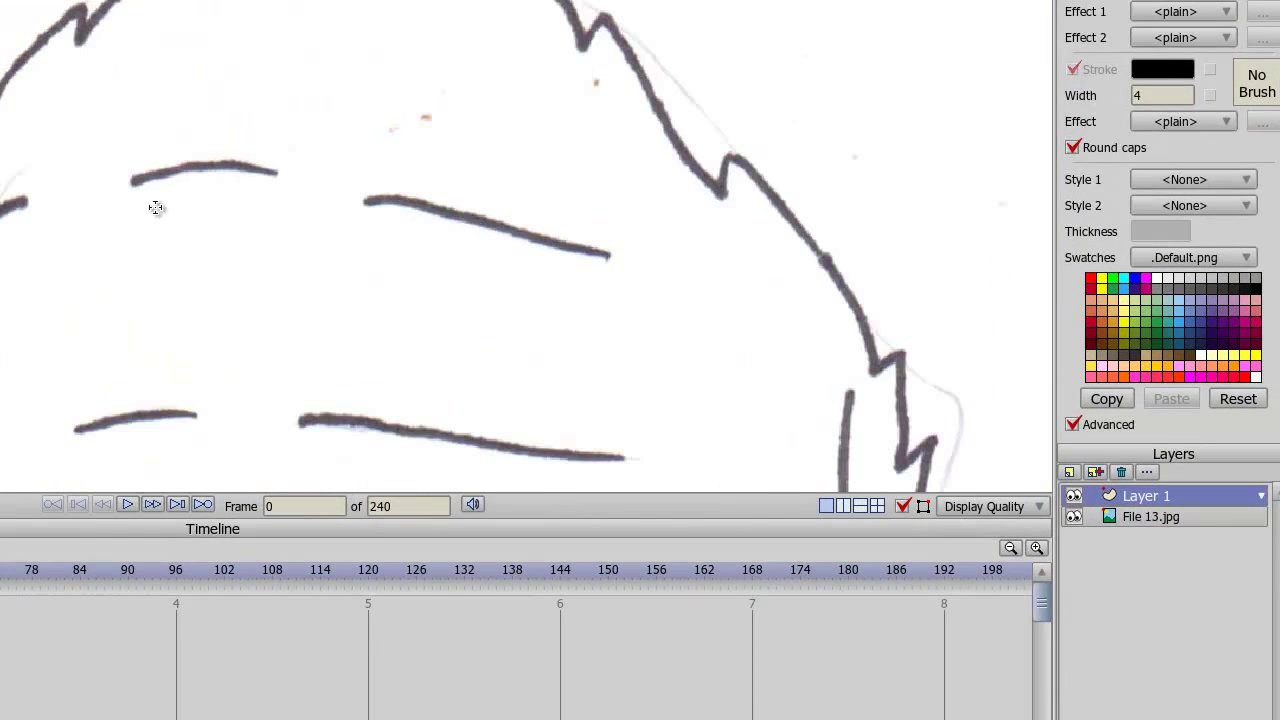
left_click_drag(133, 183, 163, 174)
left_click_drag(237, 163, 269, 172)
left_click_drag(95, 102, 354, 238)
key("space")
left_click(273, 150)
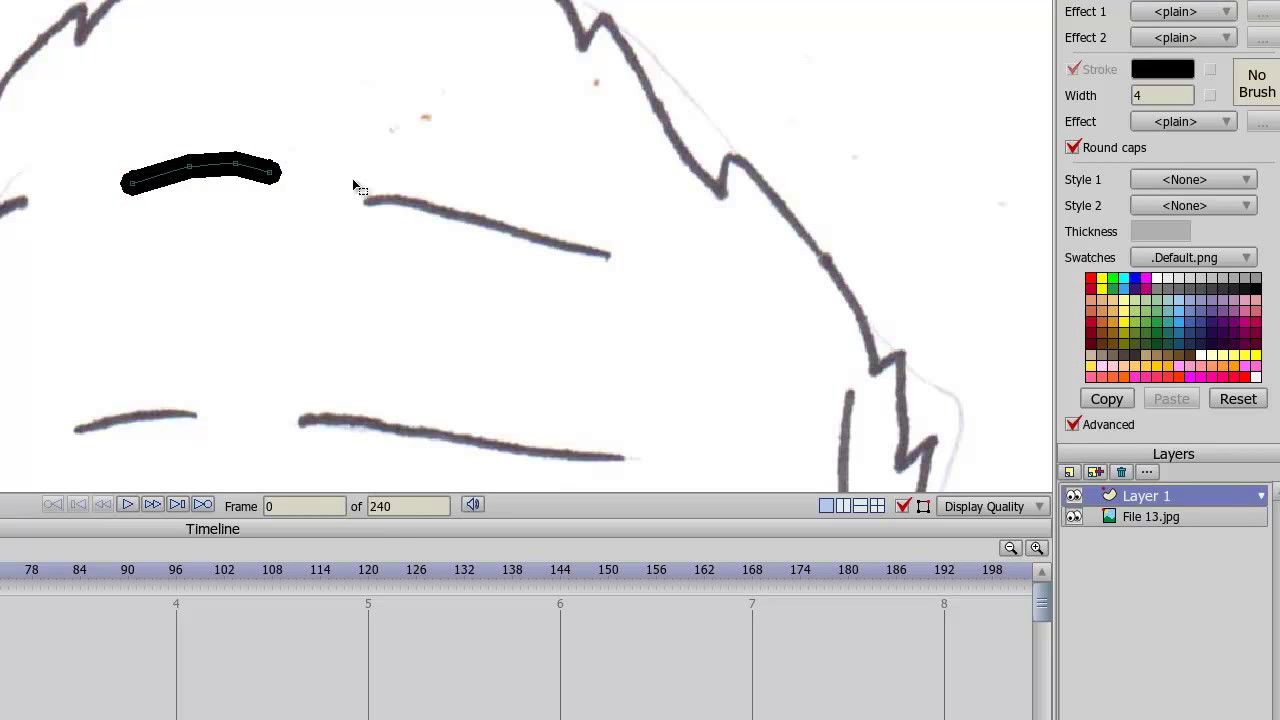
Thin the short upper wrinkle's line width to about 2 and set the default stroke width to 2
mouse_move(65, 66)
left_mouse_down()
mouse_move(143, 157)
mouse_move(415, 262)
left_mouse_up()
left_click_drag(212, 168, 200, 176)
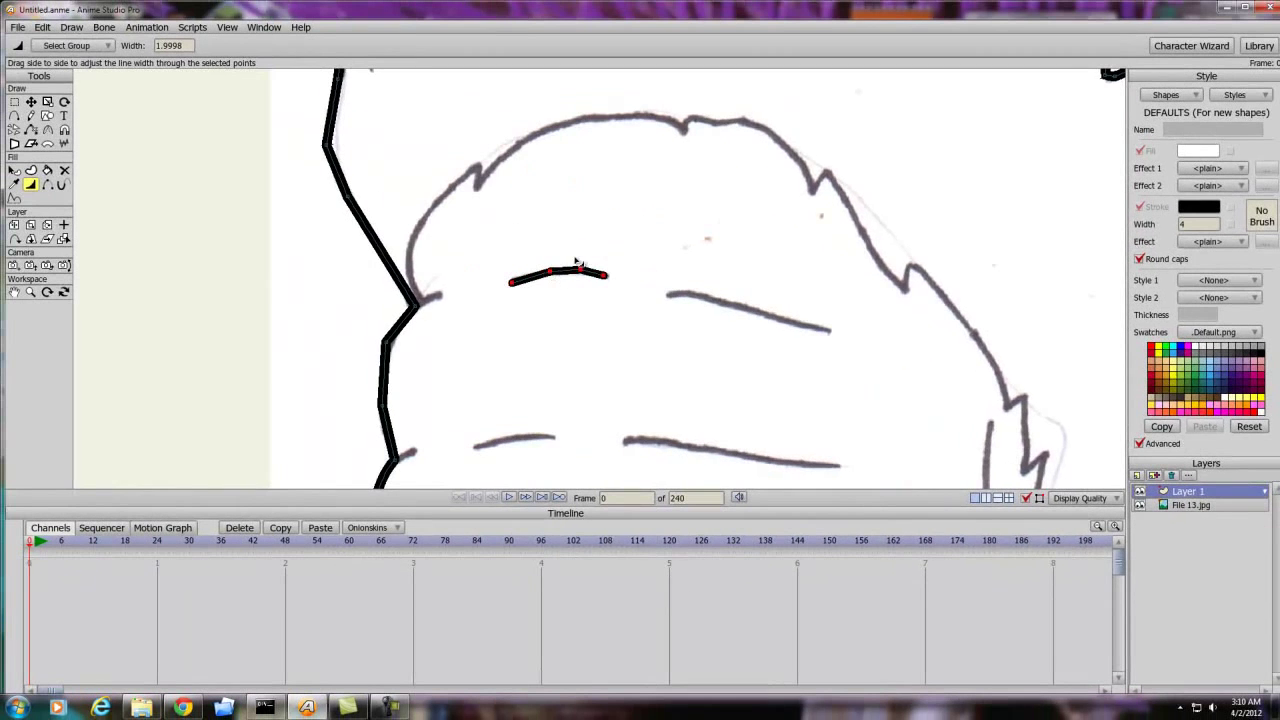
scroll(612, 297, "up", 3)
scroll(595, 265, "down", 3)
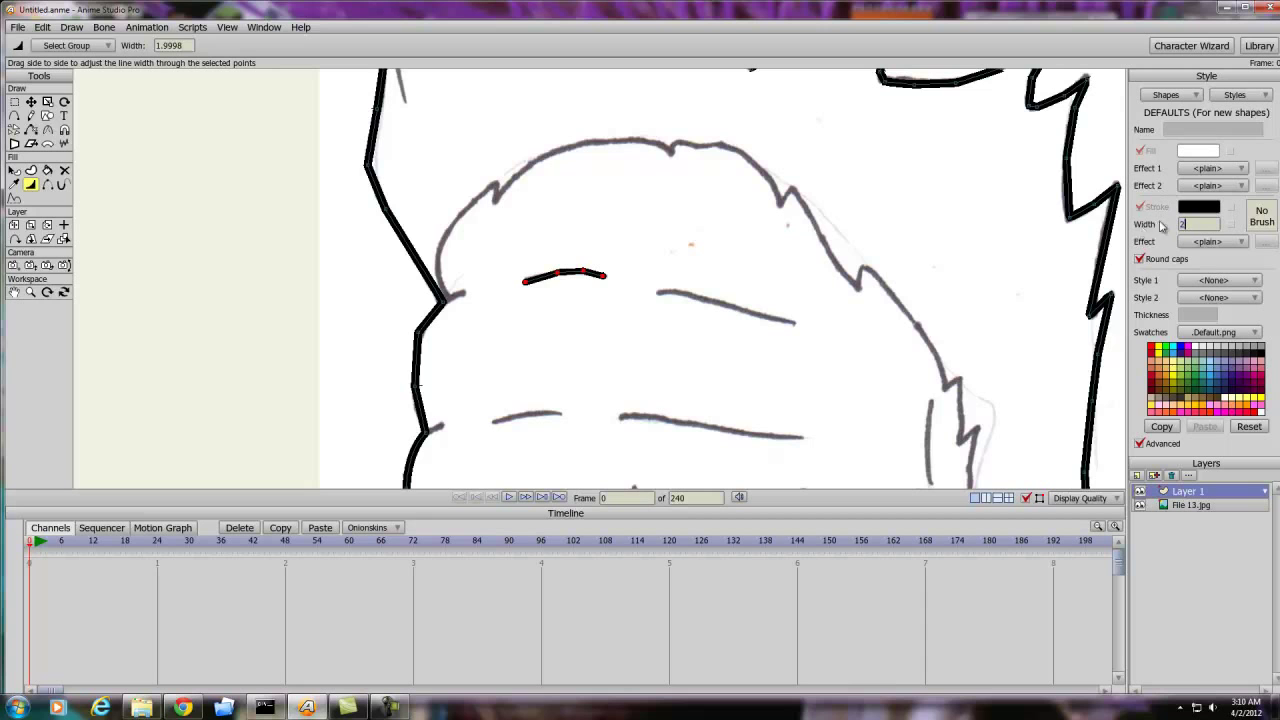
Trace the longer upper forehead wrinkle with the Freehand tool
left_click(32, 119)
scroll(762, 311, "up", 2)
mouse_move(764, 312)
left_mouse_down()
mouse_move(532, 238)
mouse_move(735, 282)
left_mouse_up()
scroll(738, 330, "up", 3)
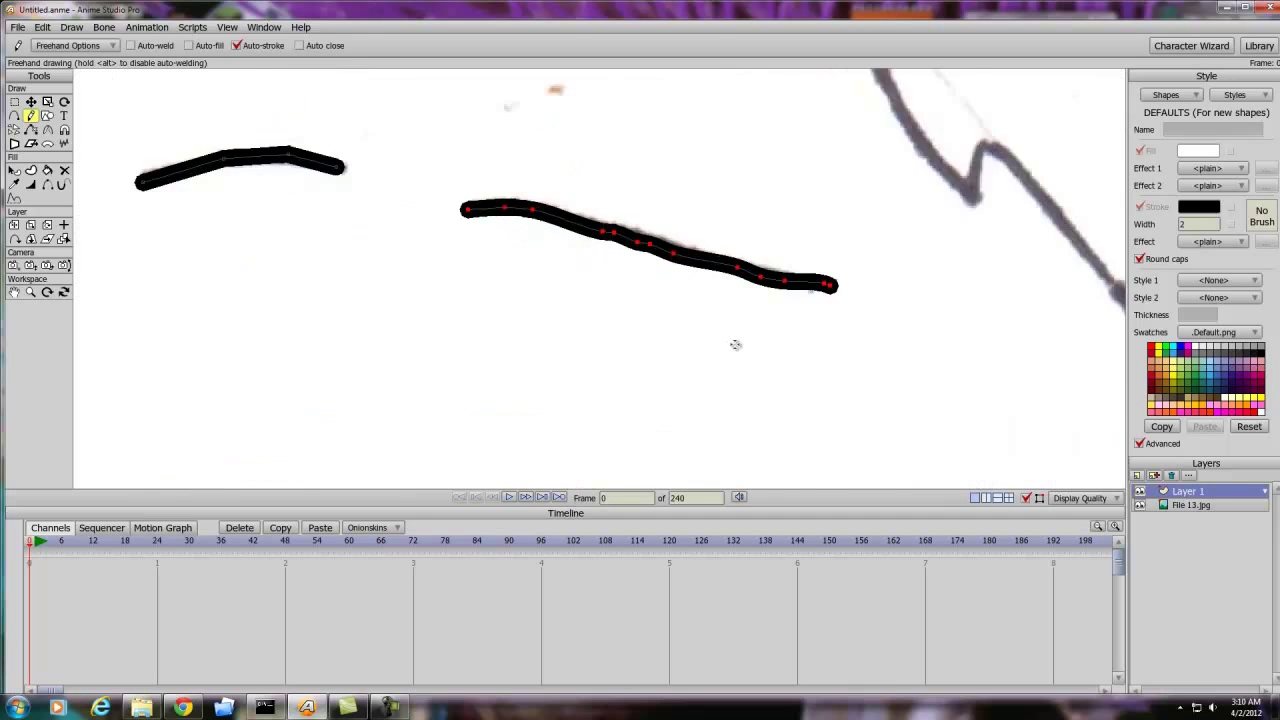
Trace the long and short lower forehead wrinkles with freehand strokes
scroll(736, 344, "down", 5)
left_click_drag(733, 336, 734, 320)
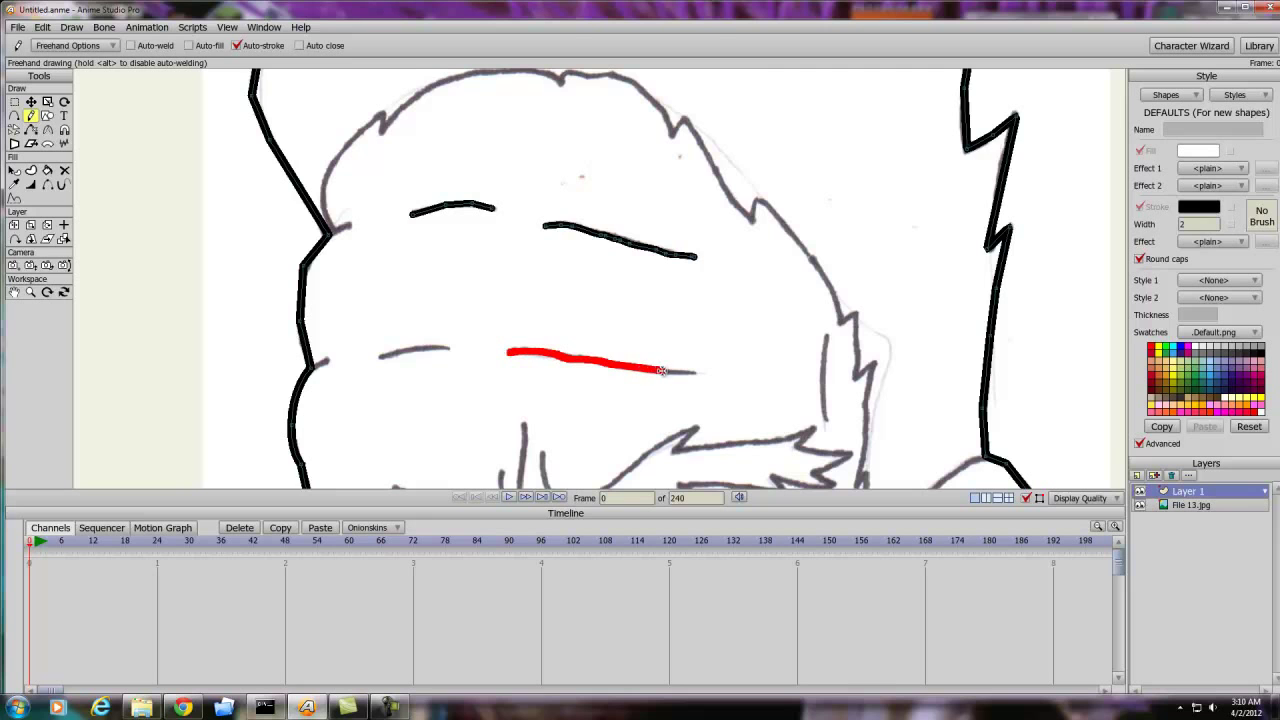
left_click_drag(688, 373, 693, 374)
left_click_drag(523, 383, 655, 377)
scroll(653, 383, "up", 3)
scroll(655, 388, "down", 2)
scroll(650, 314, "up", 2)
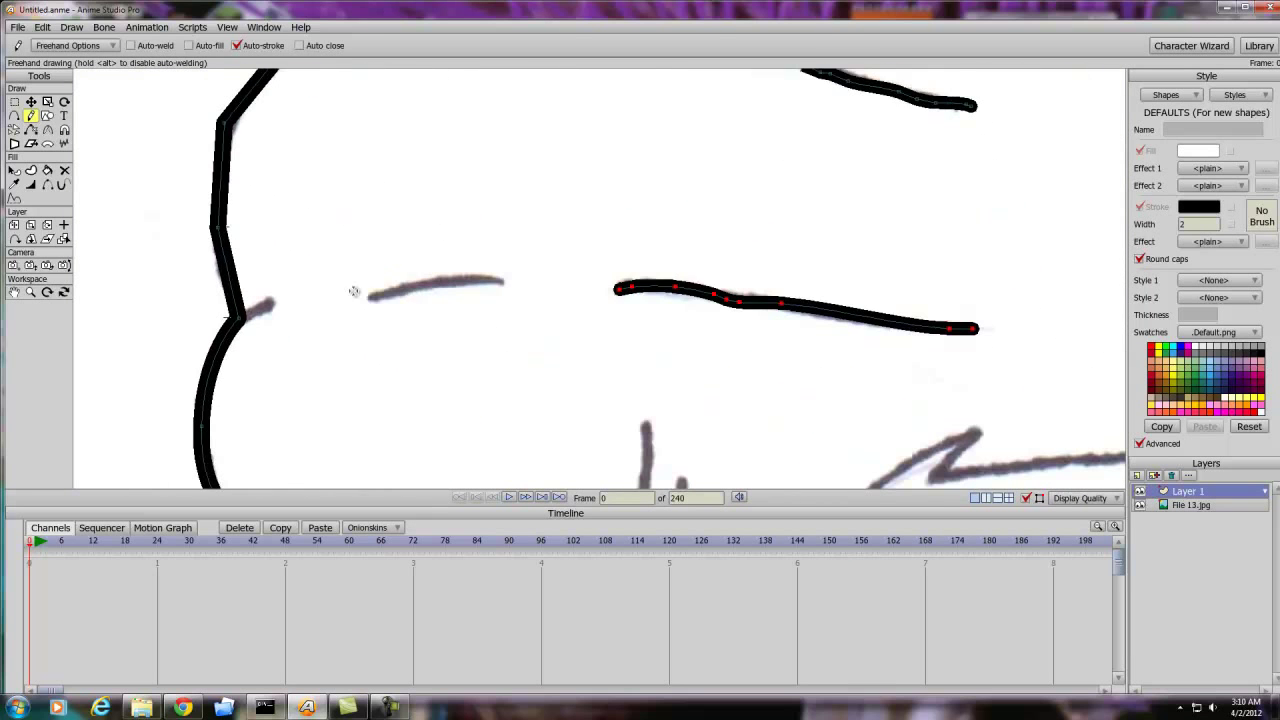
left_click_drag(372, 296, 504, 280)
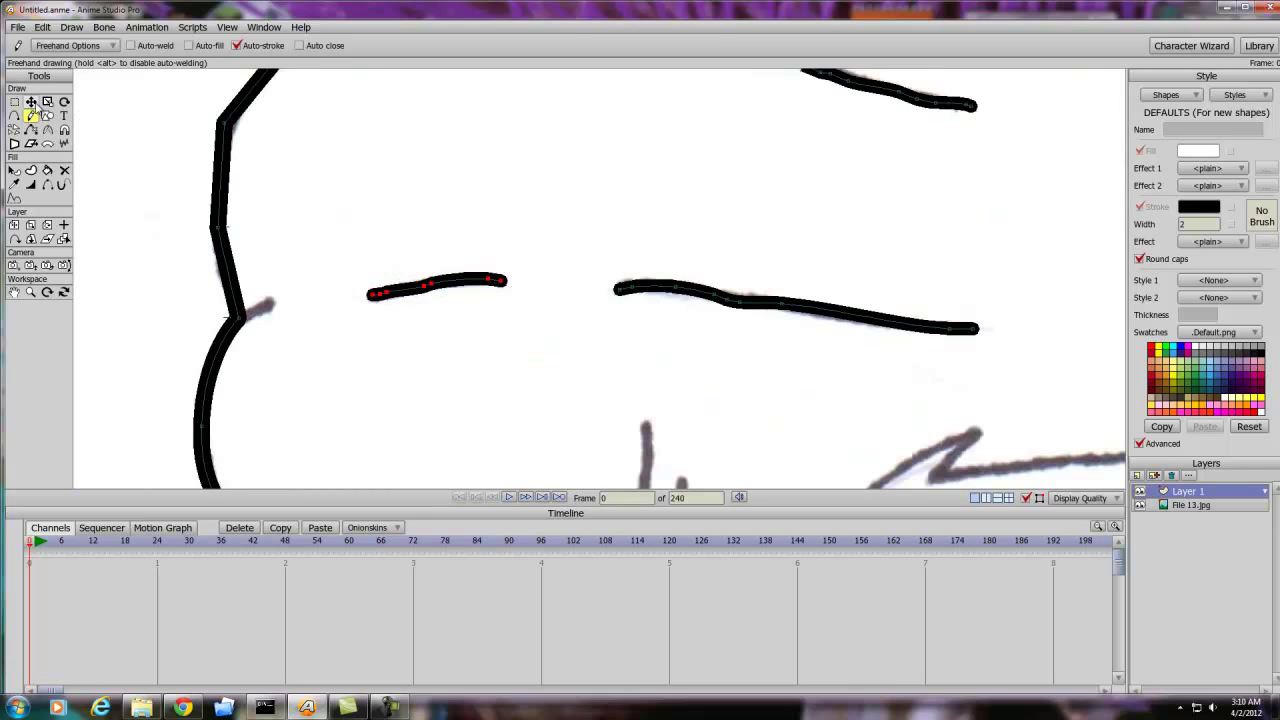
Delete the surplus points causing the bump in the long lower forehead wrinkle to smooth it
left_click(15, 172)
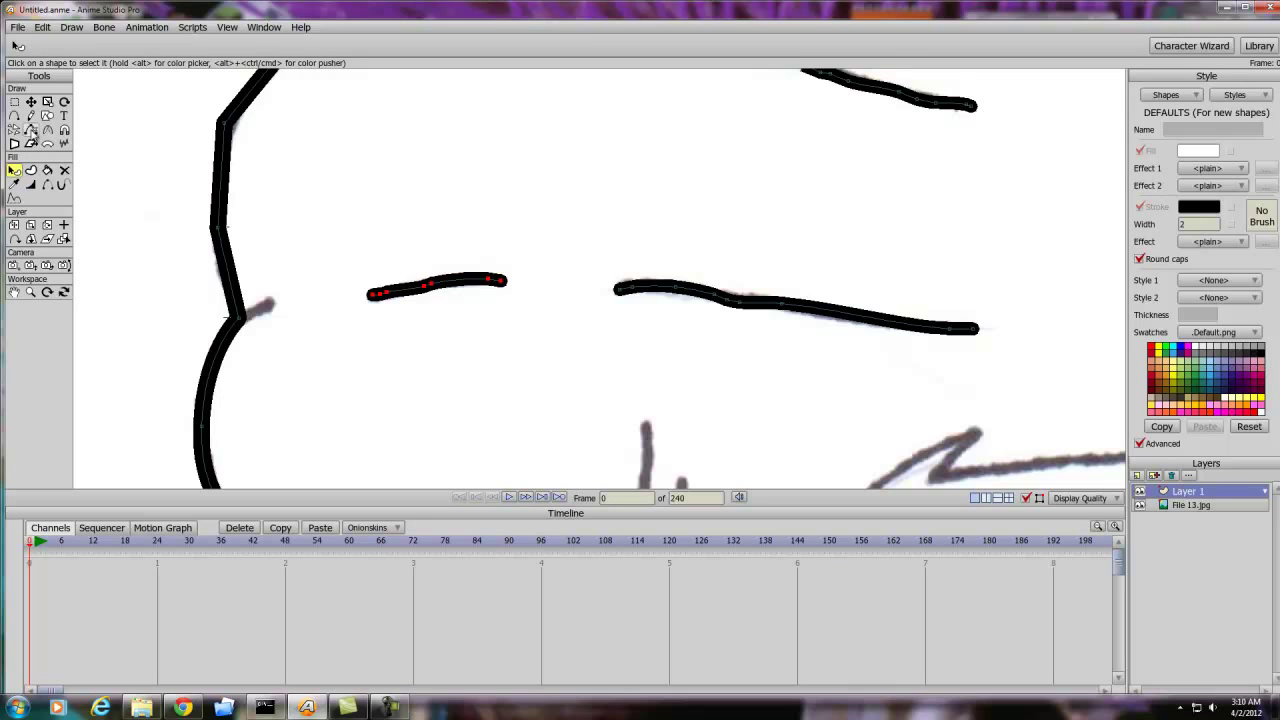
left_click(31, 103)
left_click(729, 304)
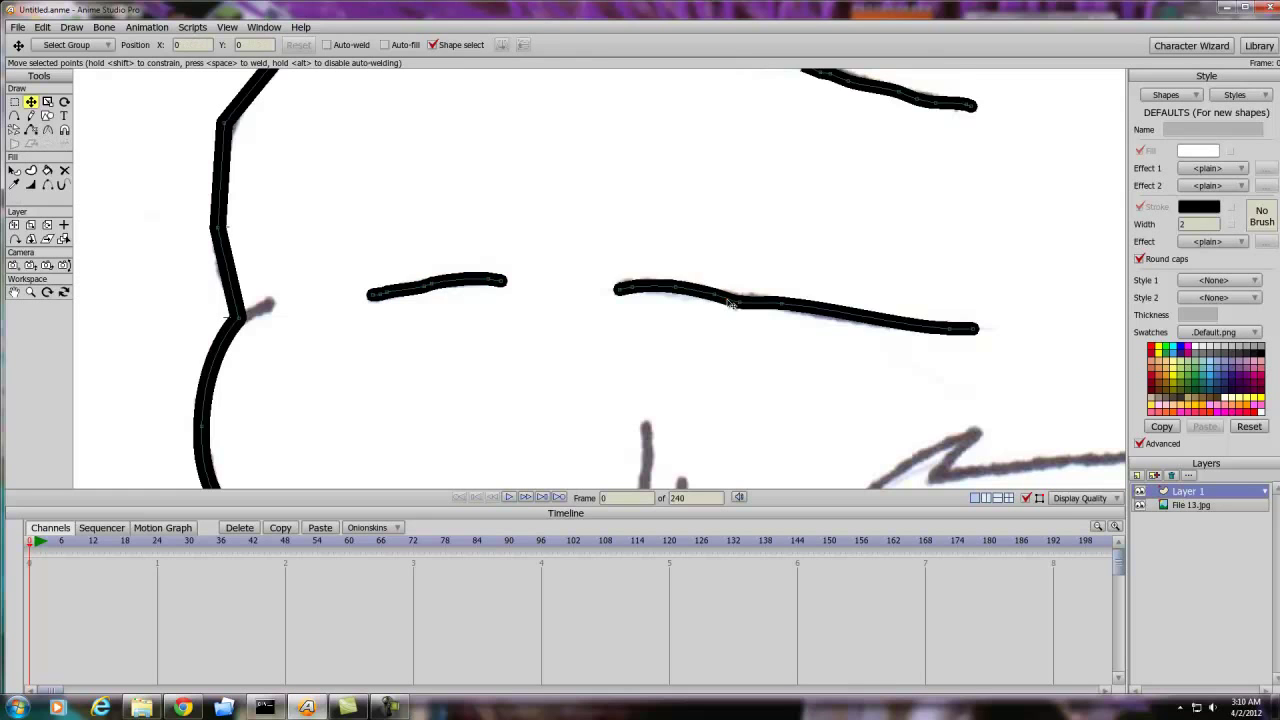
left_click(715, 297)
left_click(715, 307)
left_click(715, 296)
key("Delete")
left_click(739, 305)
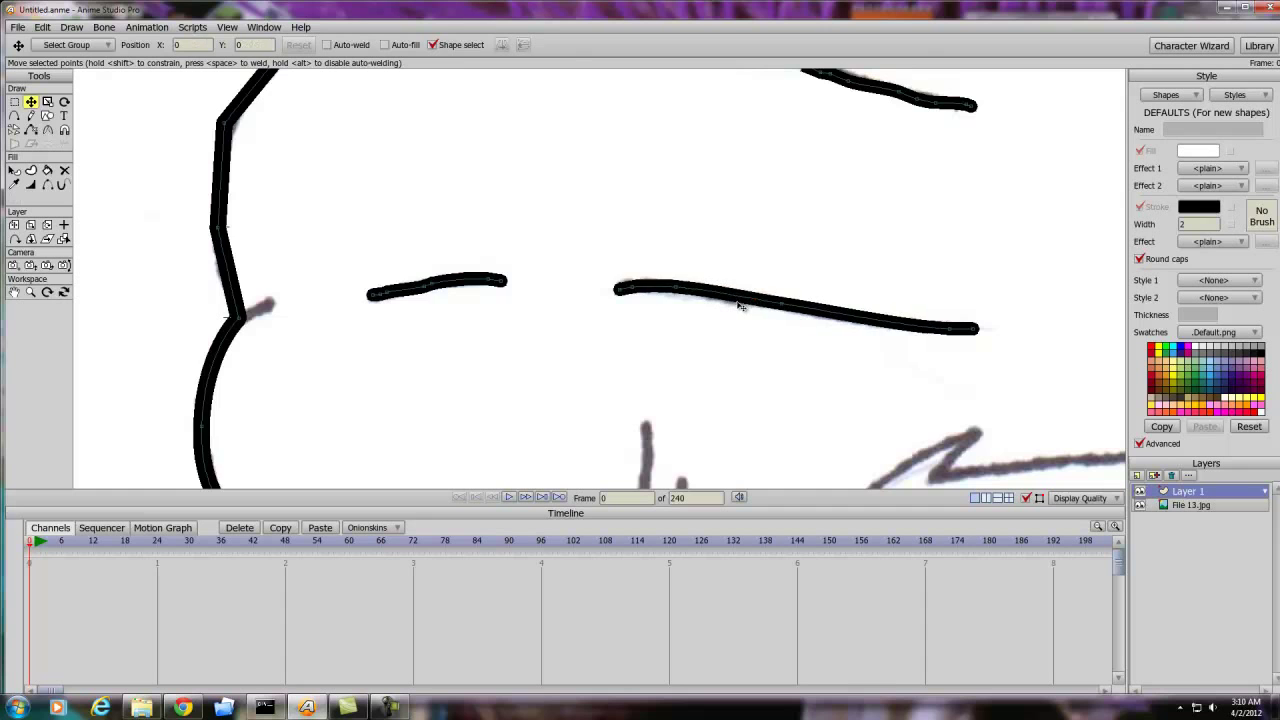
Smooth the short lower forehead wrinkle by removing its surplus points
left_click_drag(626, 317, 719, 319)
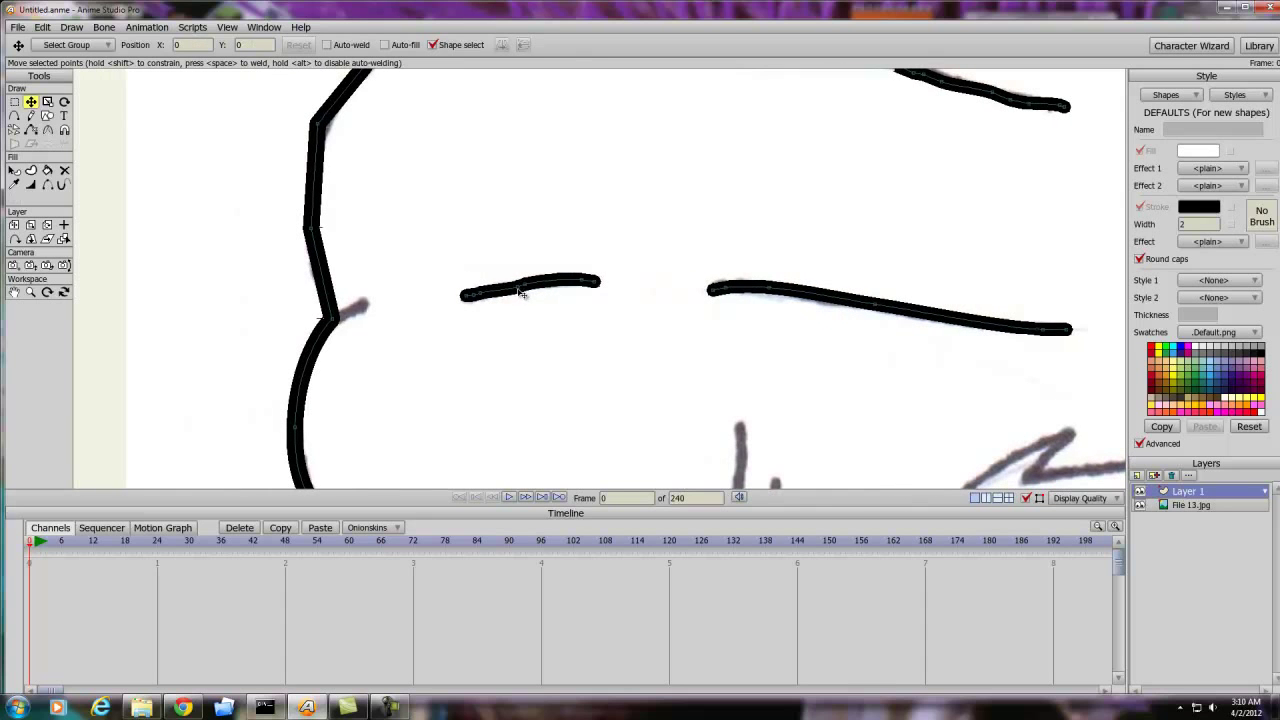
left_click(482, 296)
scroll(496, 319, "up", 2)
scroll(496, 319, "down", 2)
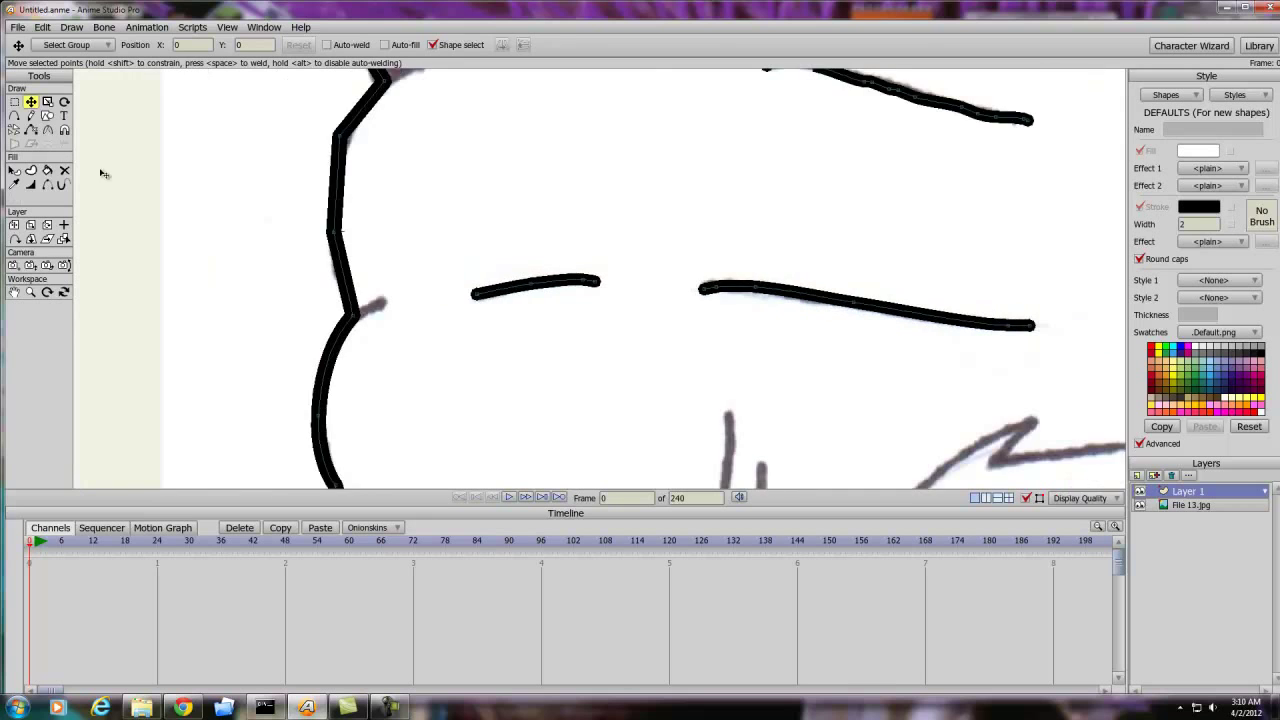
Trace the vertical crease at the temple beside the inner hairline with a freehand stroke
left_click(30, 117)
scroll(265, 179, "down", 3)
left_click_drag(741, 386, 617, 415)
left_click_drag(656, 350, 575, 343)
mouse_move(628, 310)
left_mouse_down()
mouse_move(438, 141)
mouse_move(442, 290)
left_mouse_up()
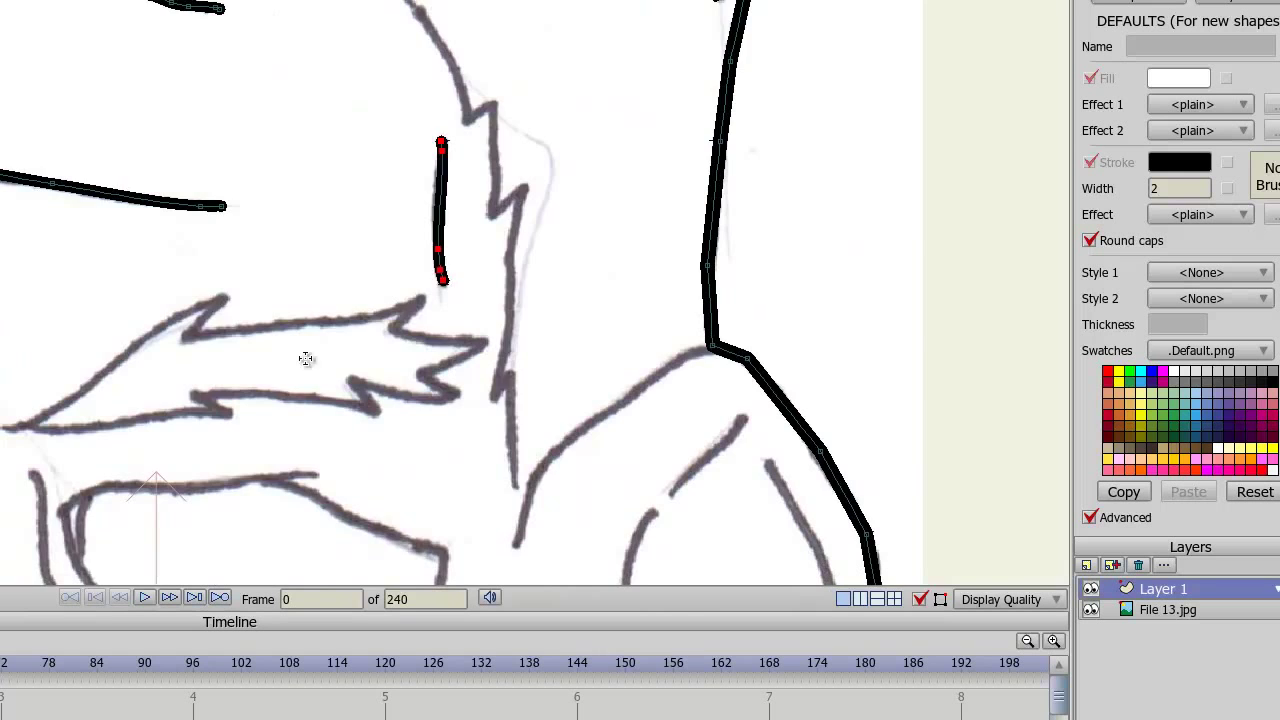
Trace the three short vertical frown lines between the eyebrows freehand
left_click_drag(161, 248, 163, 108)
left_click_drag(196, 156, 208, 224)
left_click_drag(122, 185, 137, 240)
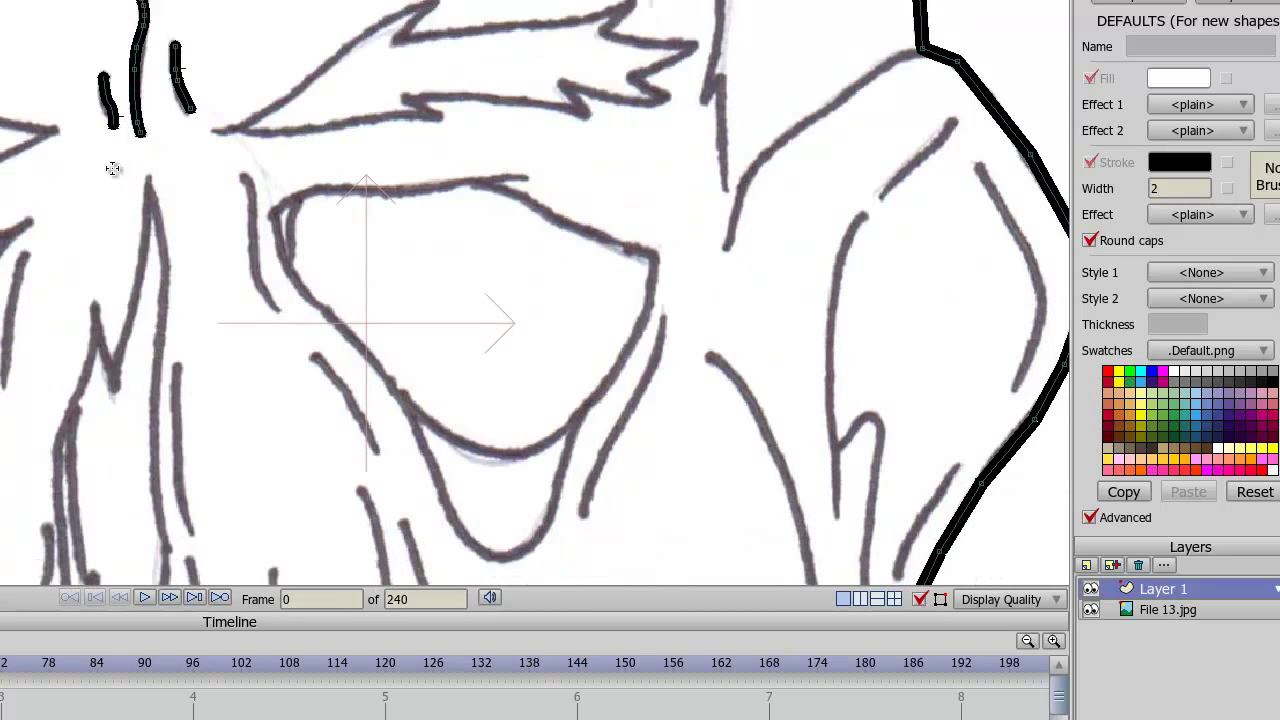
Trace the short creases beside the inner corners of both eyes freehand
left_click_drag(34, 244, 16, 358)
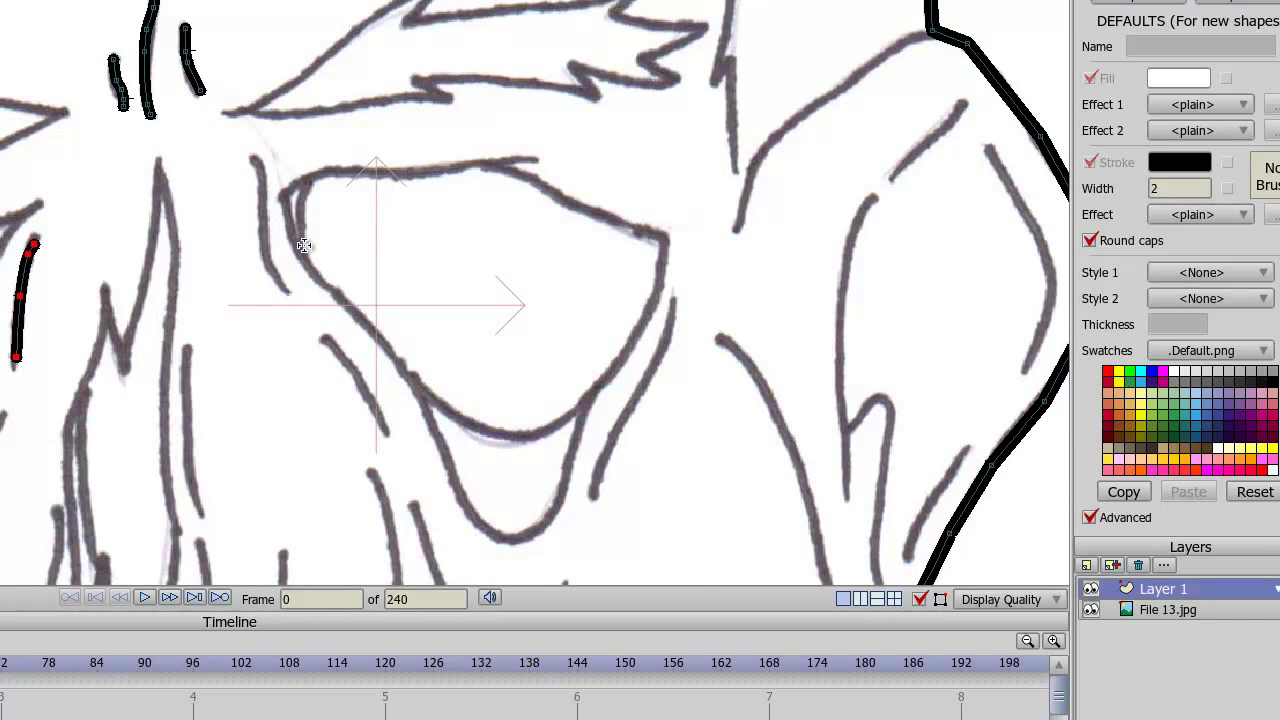
left_click_drag(256, 157, 278, 318)
left_click_drag(537, 240, 585, 254)
scroll(598, 300, "down", 4)
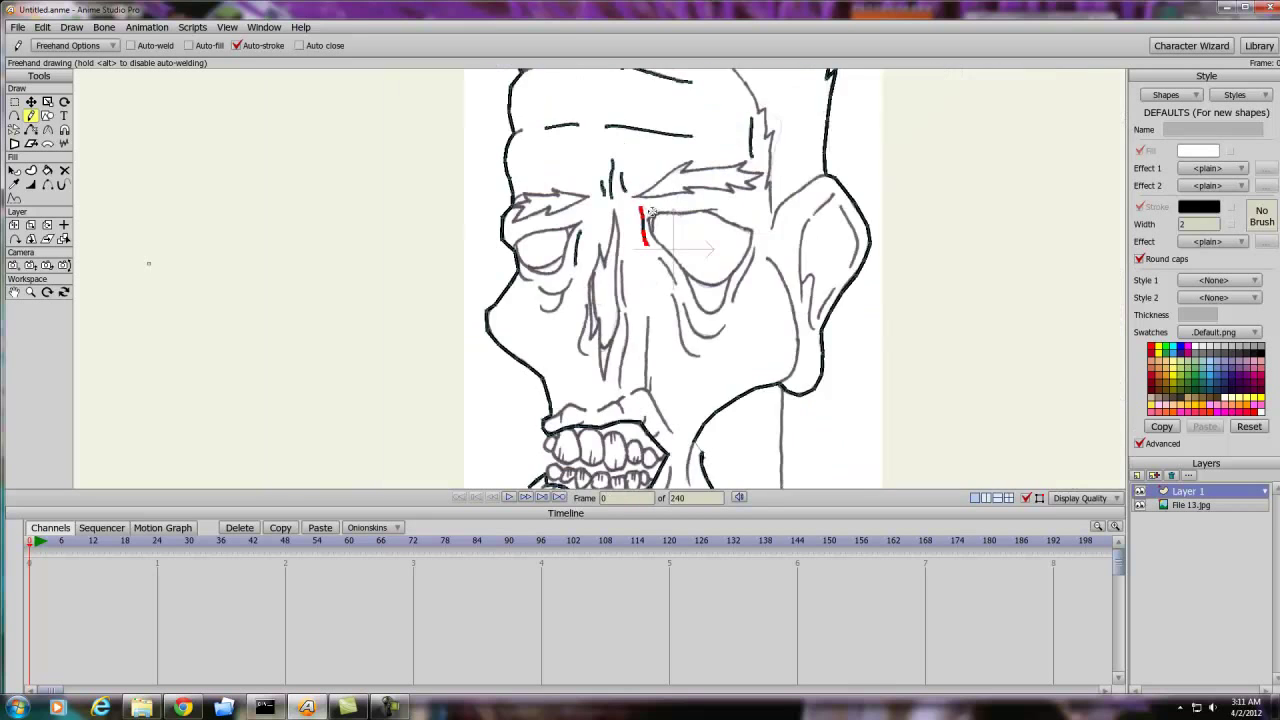
left_click_drag(654, 212, 656, 336)
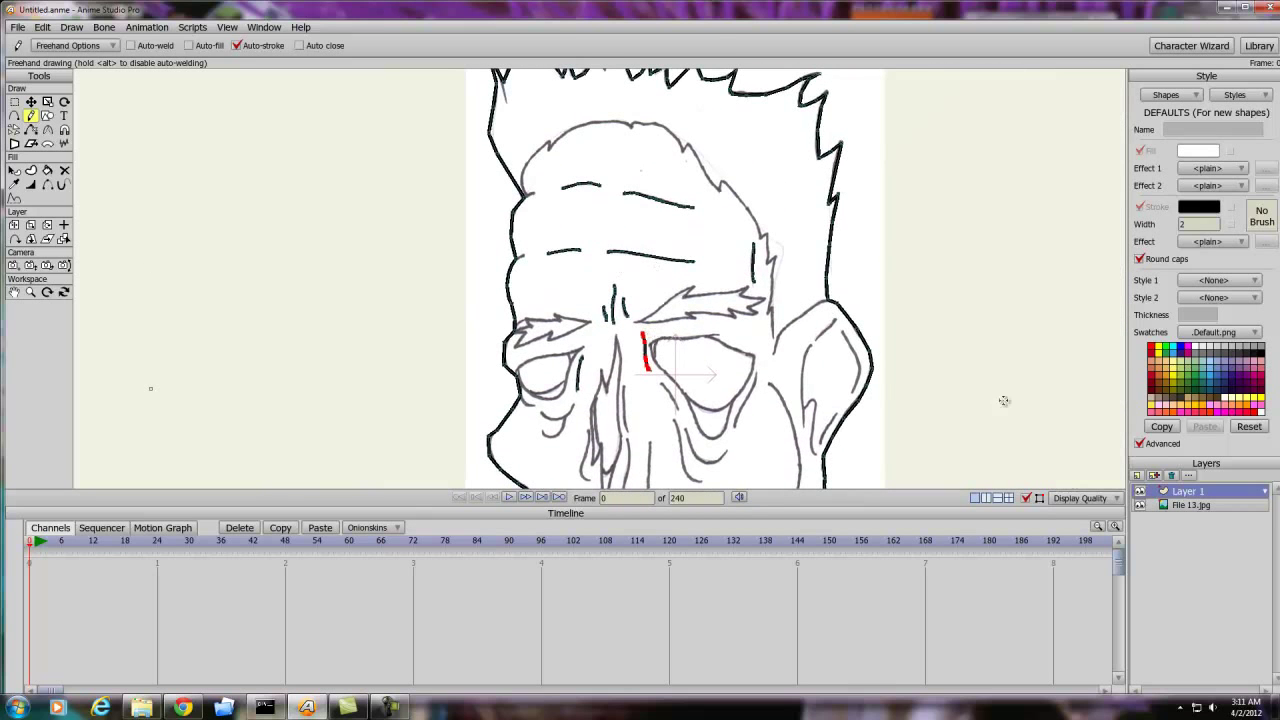
Rename the vector layer as Head
double_click(1203, 493)
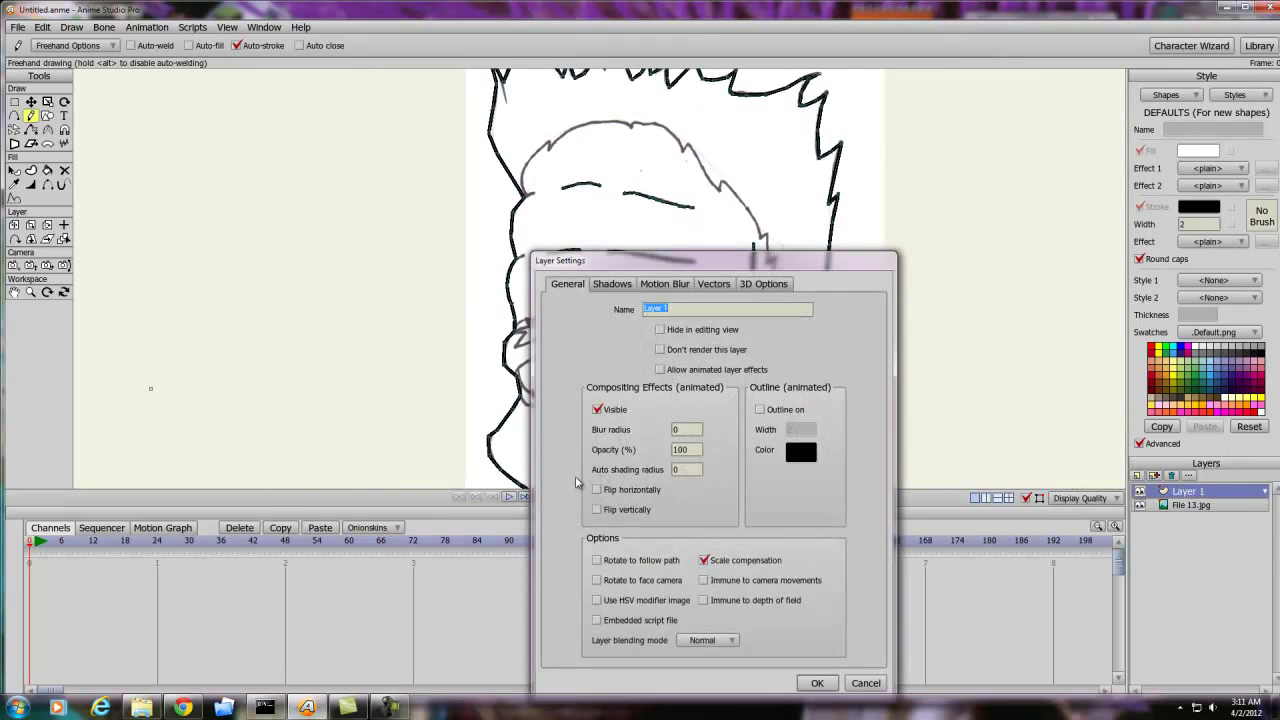
type("Head")
key("Return")
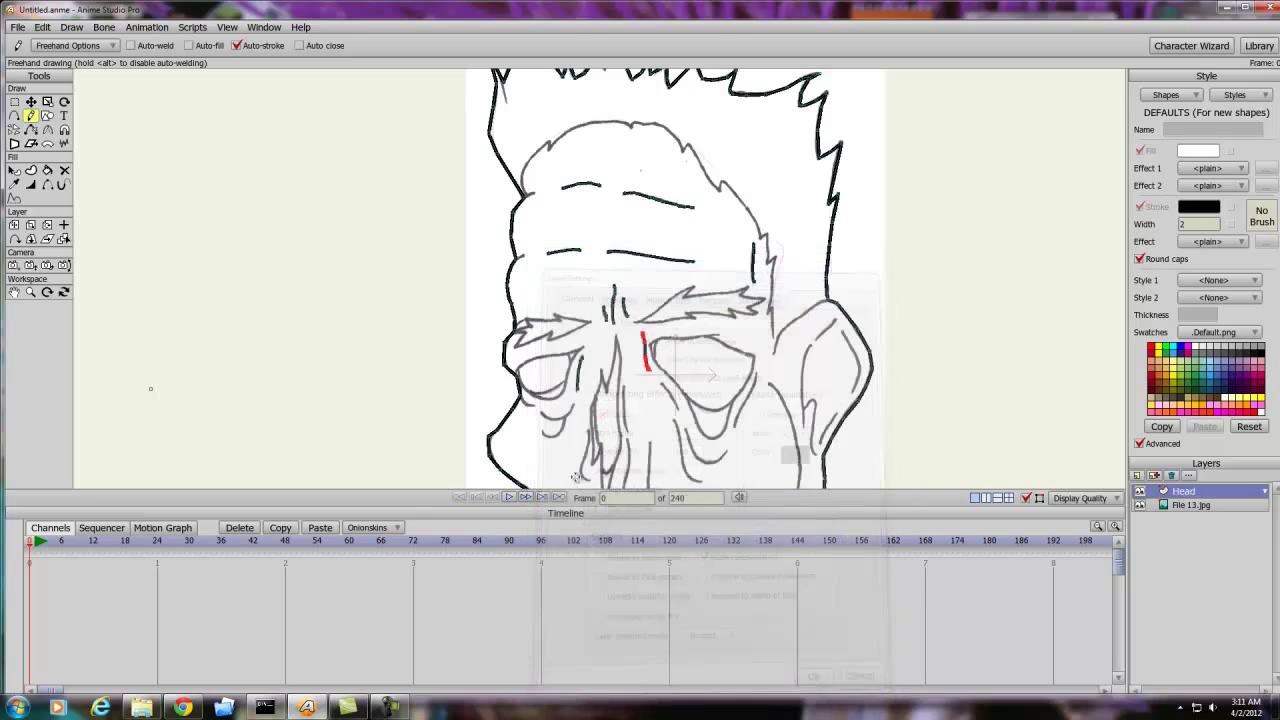
Trace the crease and eye-bag lines around and beneath both eyes with freehand strokes
scroll(769, 439, "down", 1)
scroll(695, 313, "up", 2)
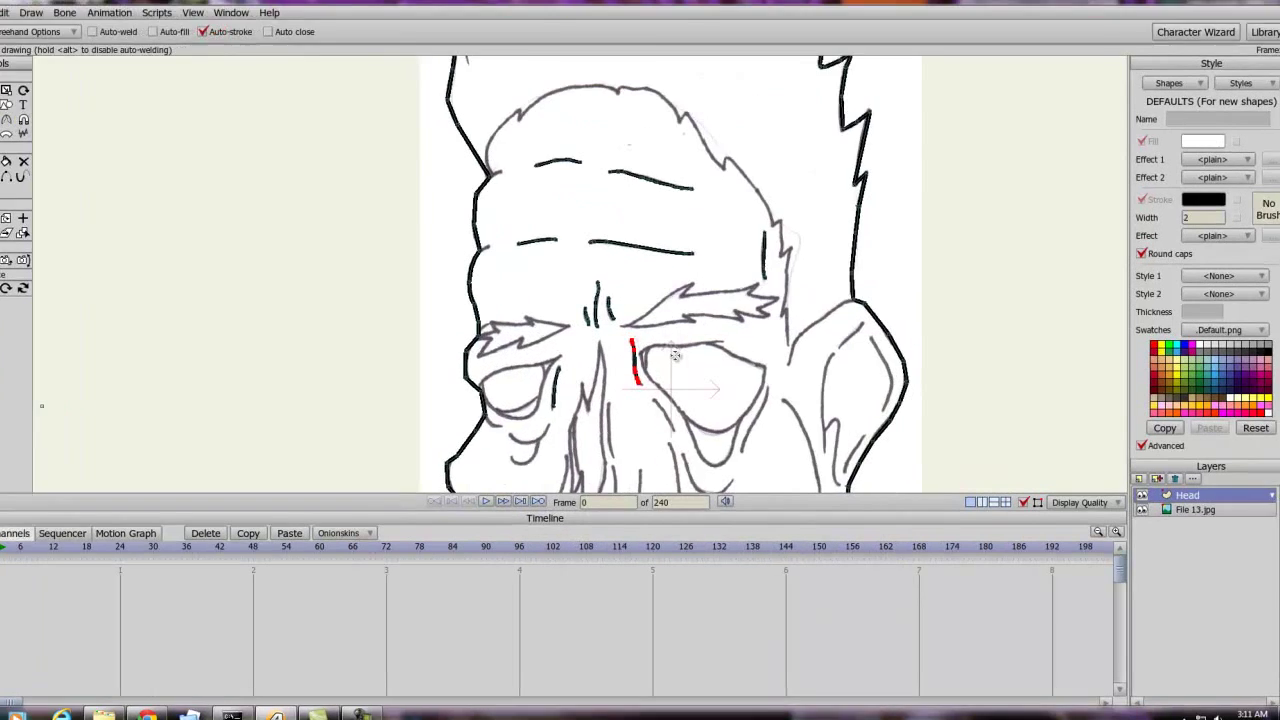
left_click_drag(703, 359, 670, 275)
scroll(664, 282, "up", 2)
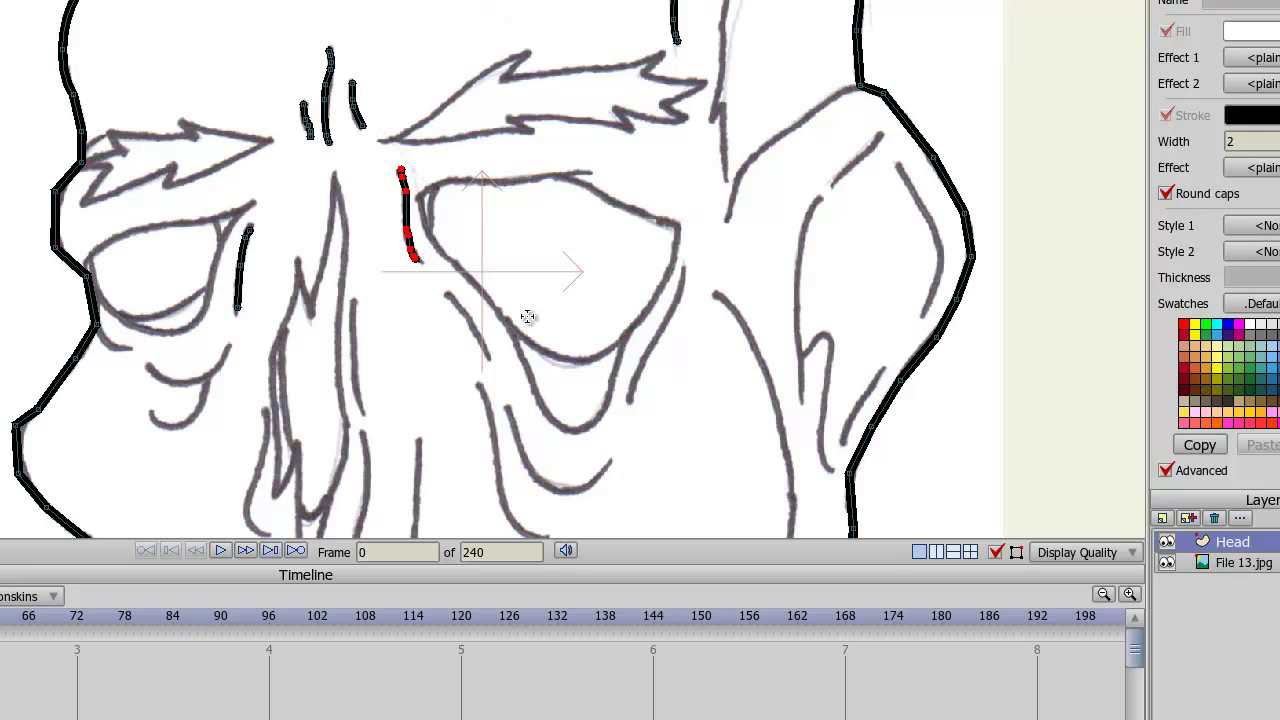
scroll(500, 342, "down", 3)
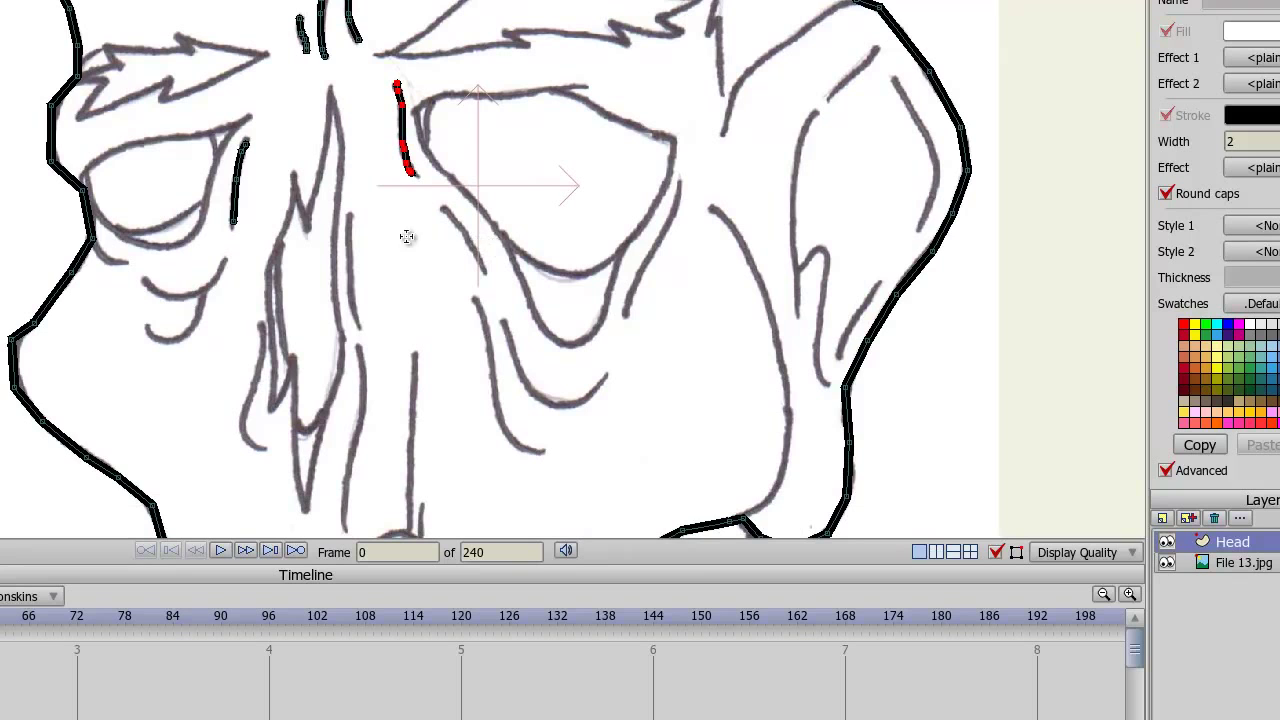
left_click(444, 211)
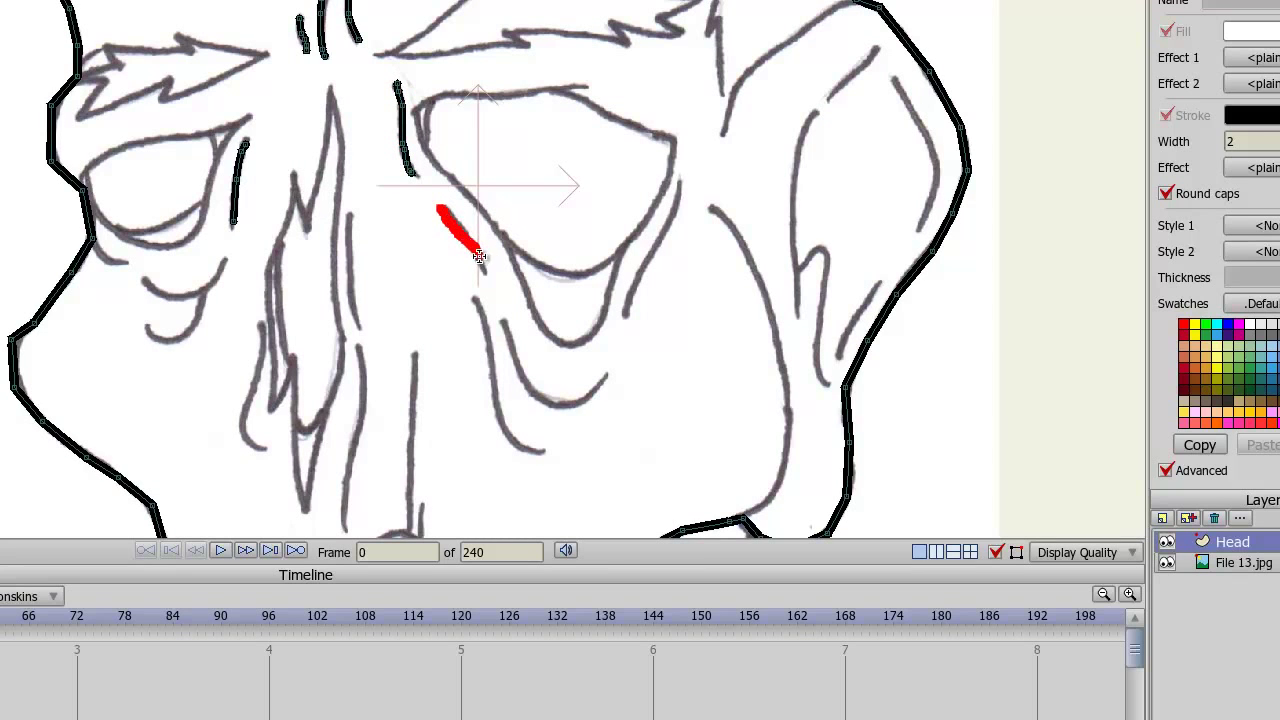
left_click_drag(485, 268, 487, 271)
mouse_move(505, 320)
left_mouse_down()
mouse_move(537, 398)
mouse_move(567, 410)
mouse_move(607, 376)
left_mouse_up()
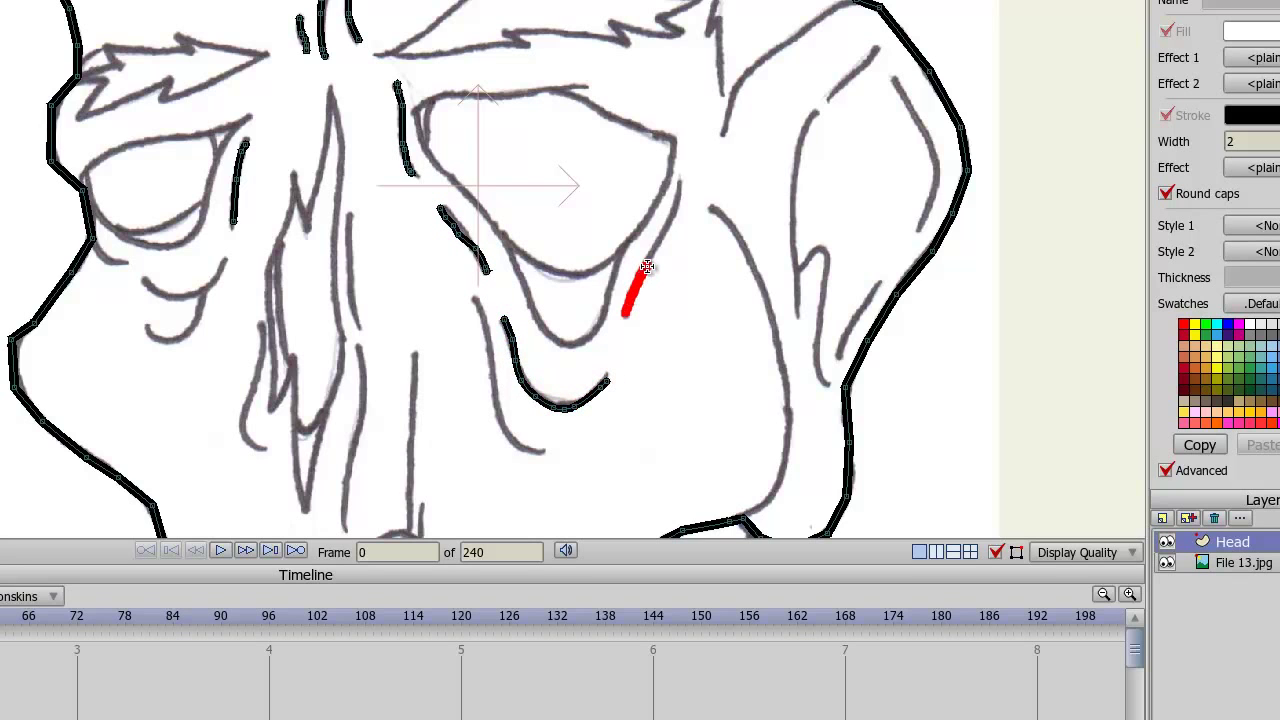
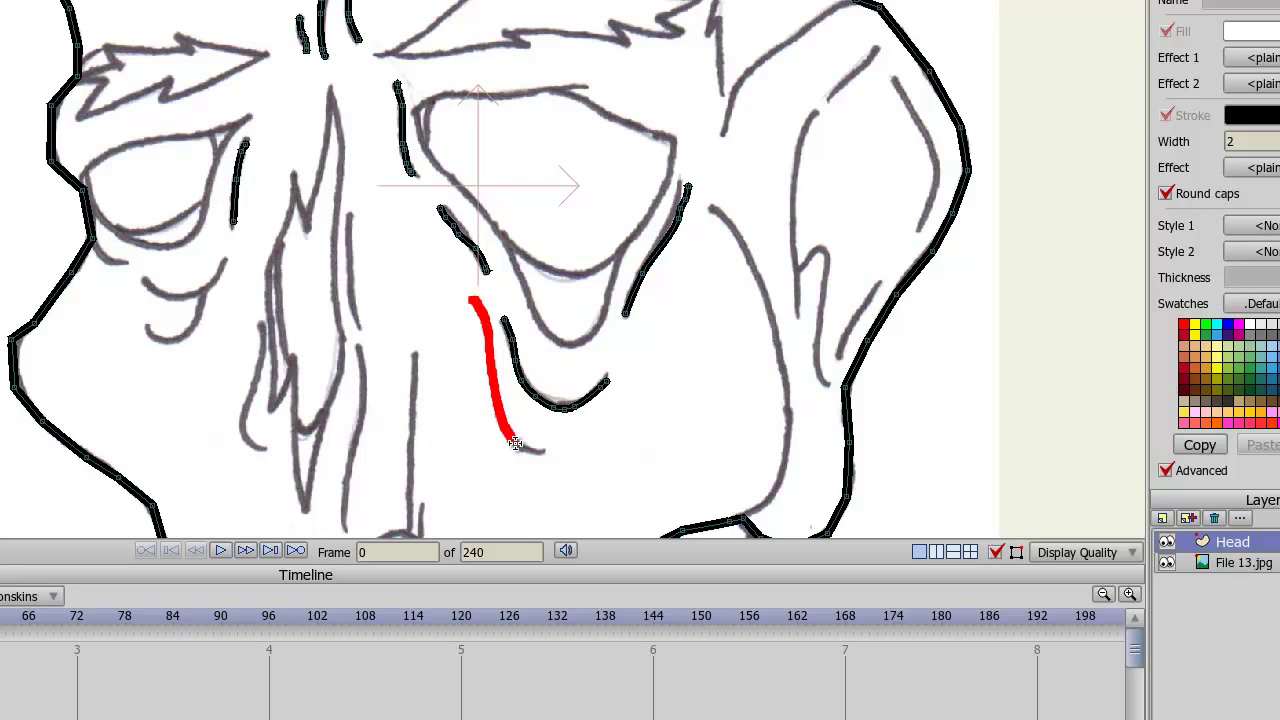
mouse_move(224, 262)
left_mouse_down()
mouse_move(206, 289)
mouse_move(160, 296)
mouse_move(145, 281)
mouse_move(200, 318)
mouse_move(172, 340)
mouse_move(146, 326)
left_mouse_up()
left_click_drag(96, 246, 123, 263)
Trace the outer curve, short upper line and long vertical line inside the ear freehand
left_click_drag(359, 420, 375, 217)
left_click_drag(351, 259, 381, 217)
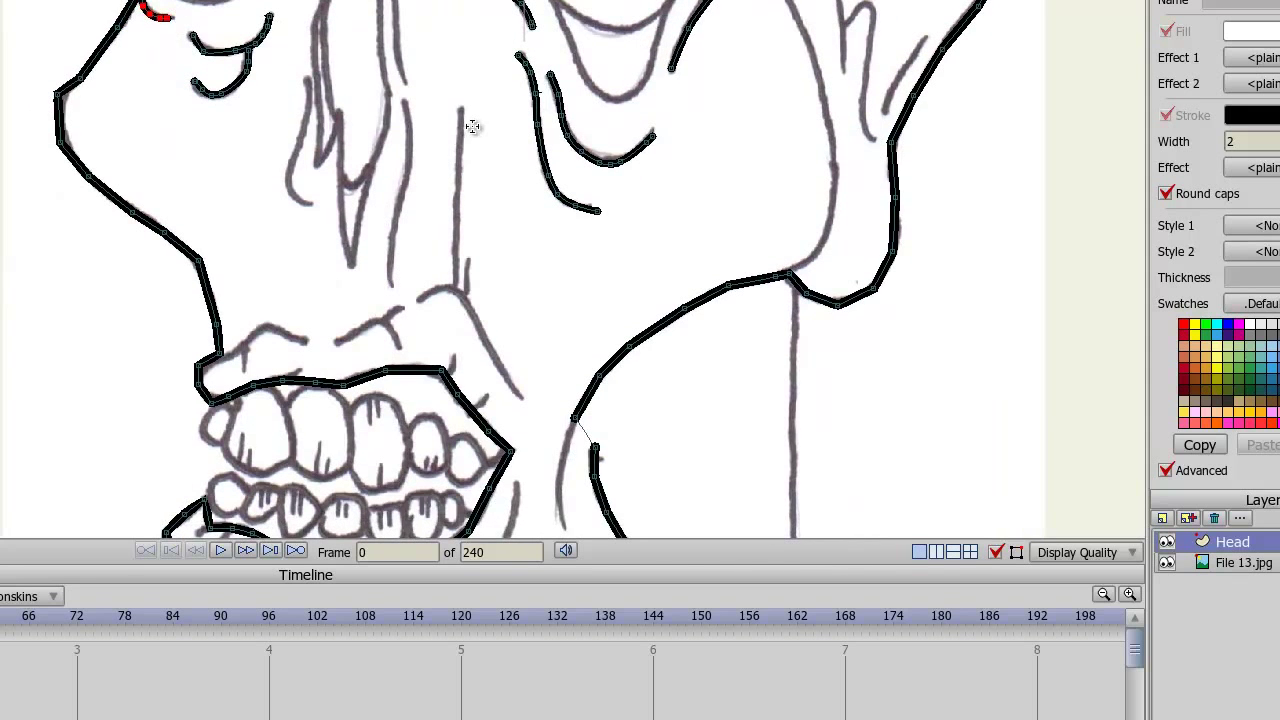
scroll(468, 190, "up", 1)
scroll(460, 251, "right", 1)
left_click_drag(481, 295, 408, 137)
left_click_drag(596, 135, 492, 395)
left_click_drag(465, 172, 604, 355)
left_click_drag(691, 296, 569, 235)
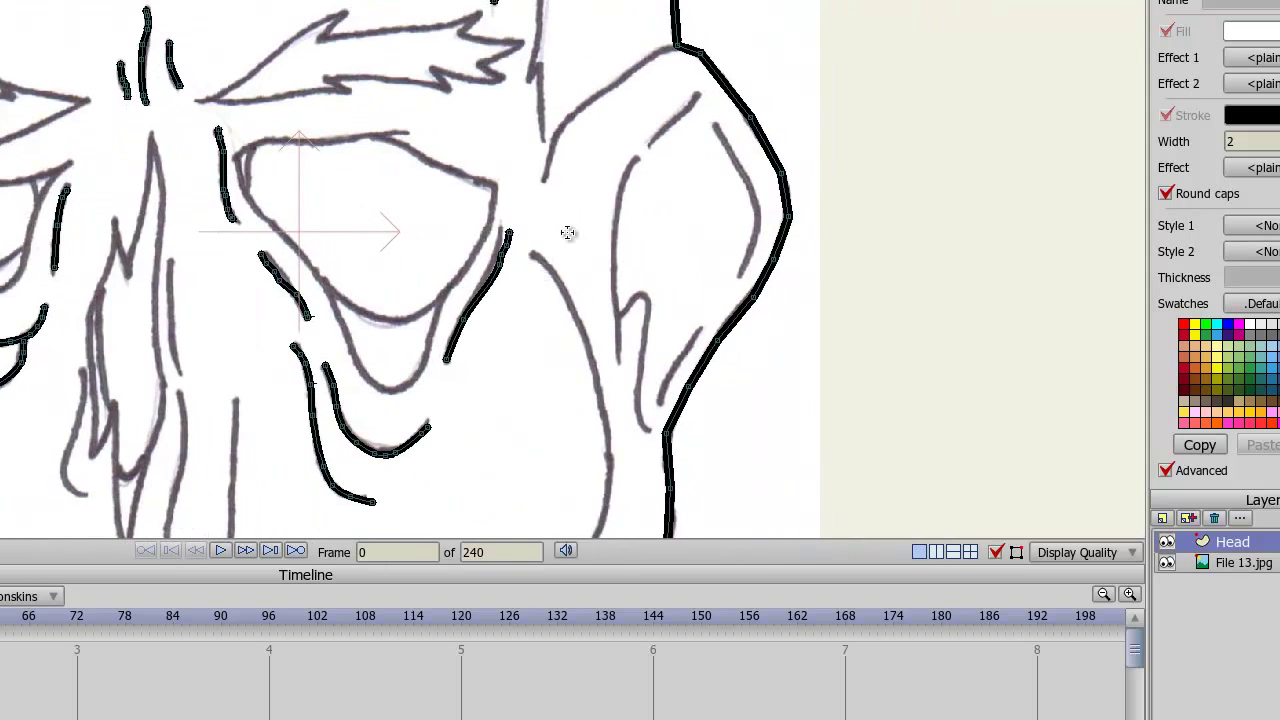
left_click_drag(606, 171, 590, 174)
mouse_move(643, 128)
left_mouse_down()
mouse_move(682, 200)
mouse_move(668, 281)
left_mouse_up()
mouse_move(630, 101)
left_mouse_down()
mouse_move(548, 198)
mouse_move(549, 277)
left_mouse_up()
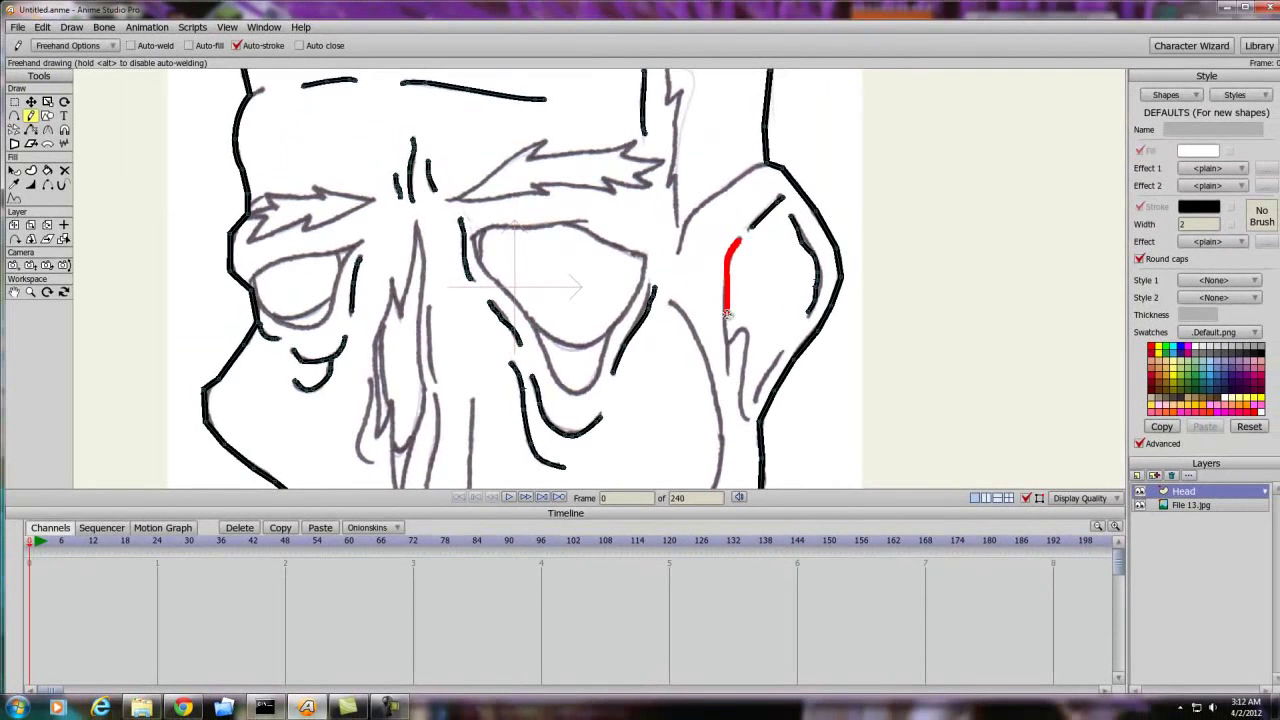
left_click_drag(727, 362, 729, 370)
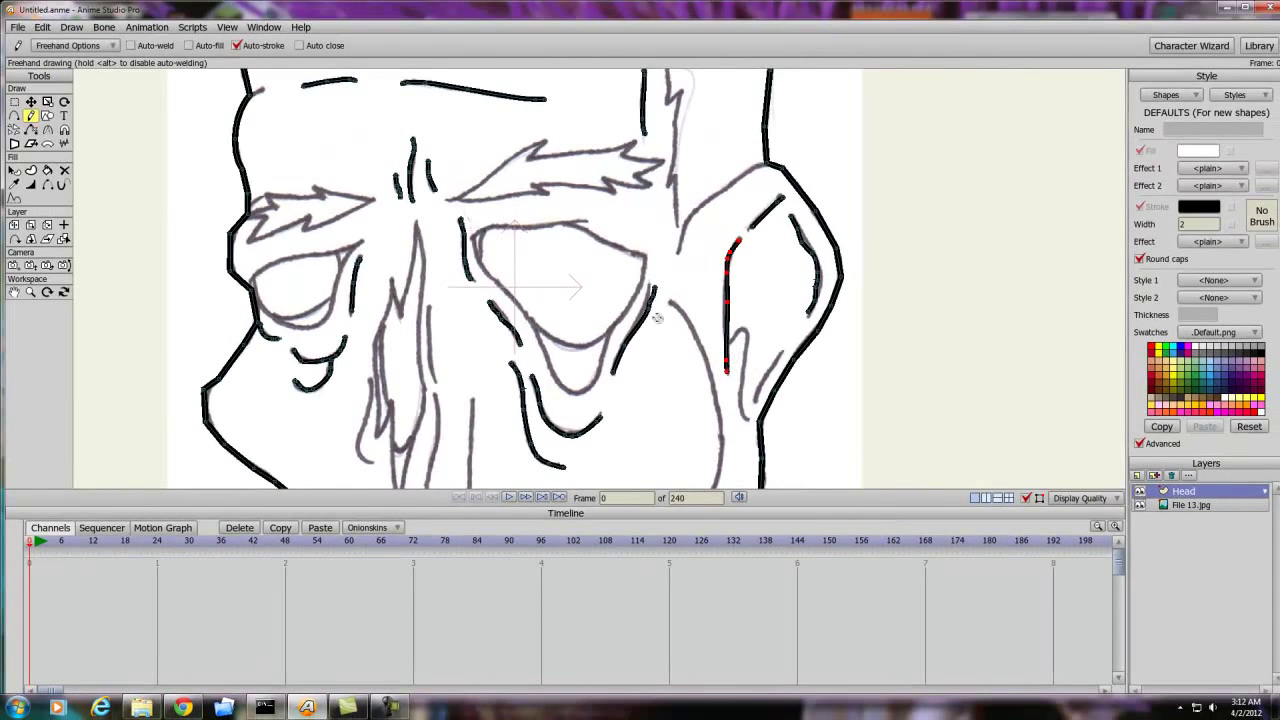
scroll(622, 338, "down", 4)
left_click_drag(588, 282, 657, 184)
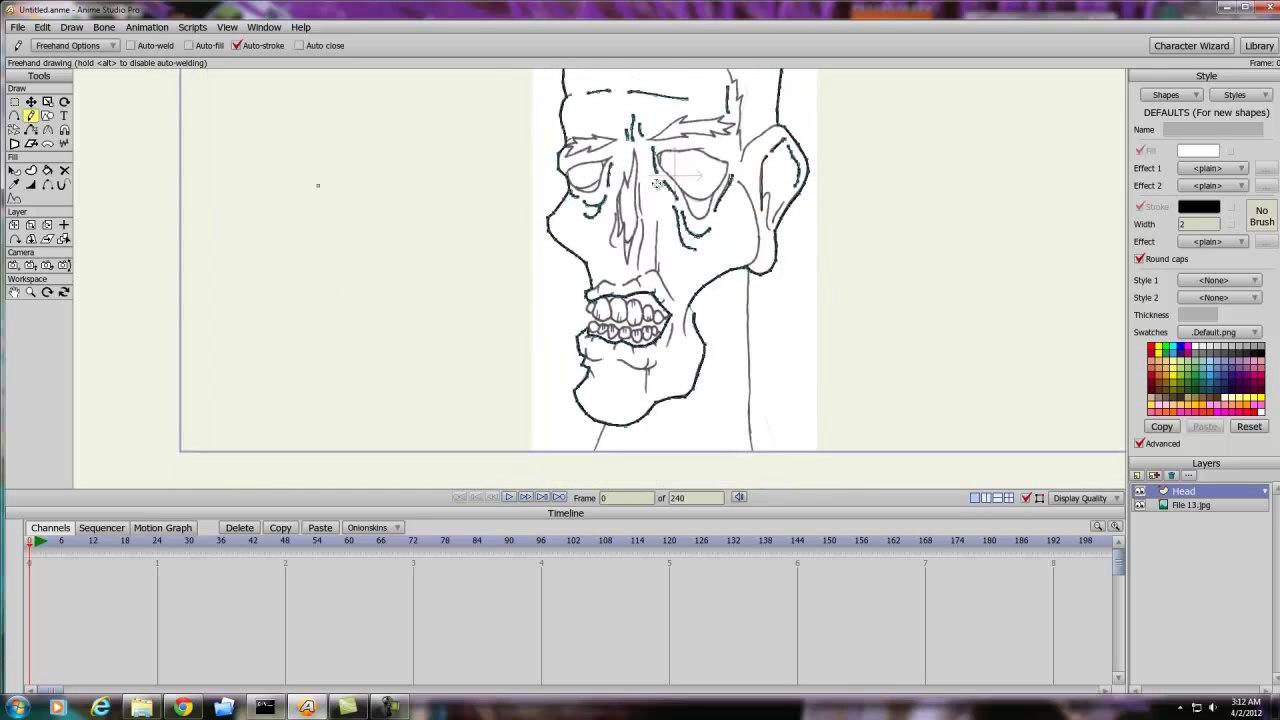
scroll(546, 338, "up", 4)
mouse_move(365, 199)
left_mouse_down()
mouse_move(866, 286)
mouse_move(557, 363)
mouse_move(503, 417)
mouse_move(329, 235)
mouse_move(700, 385)
mouse_move(300, 200)
mouse_move(876, 310)
left_mouse_up()
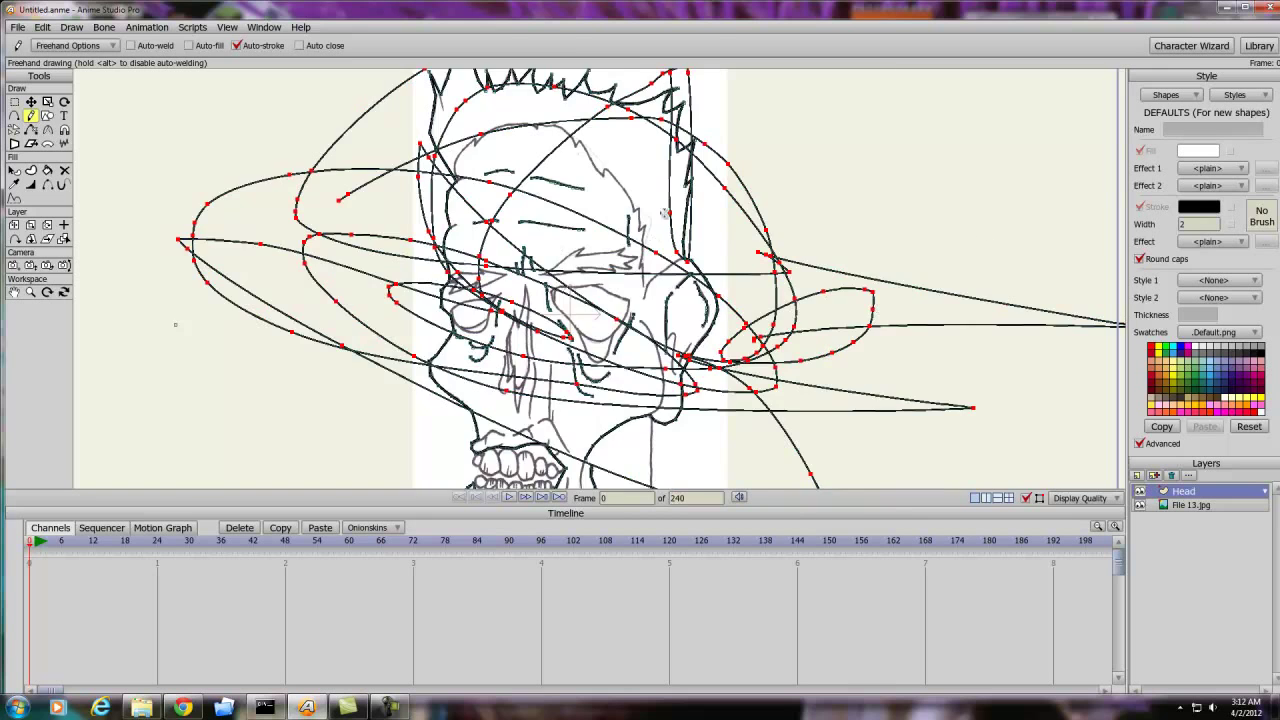
scroll(664, 212, "down", 5)
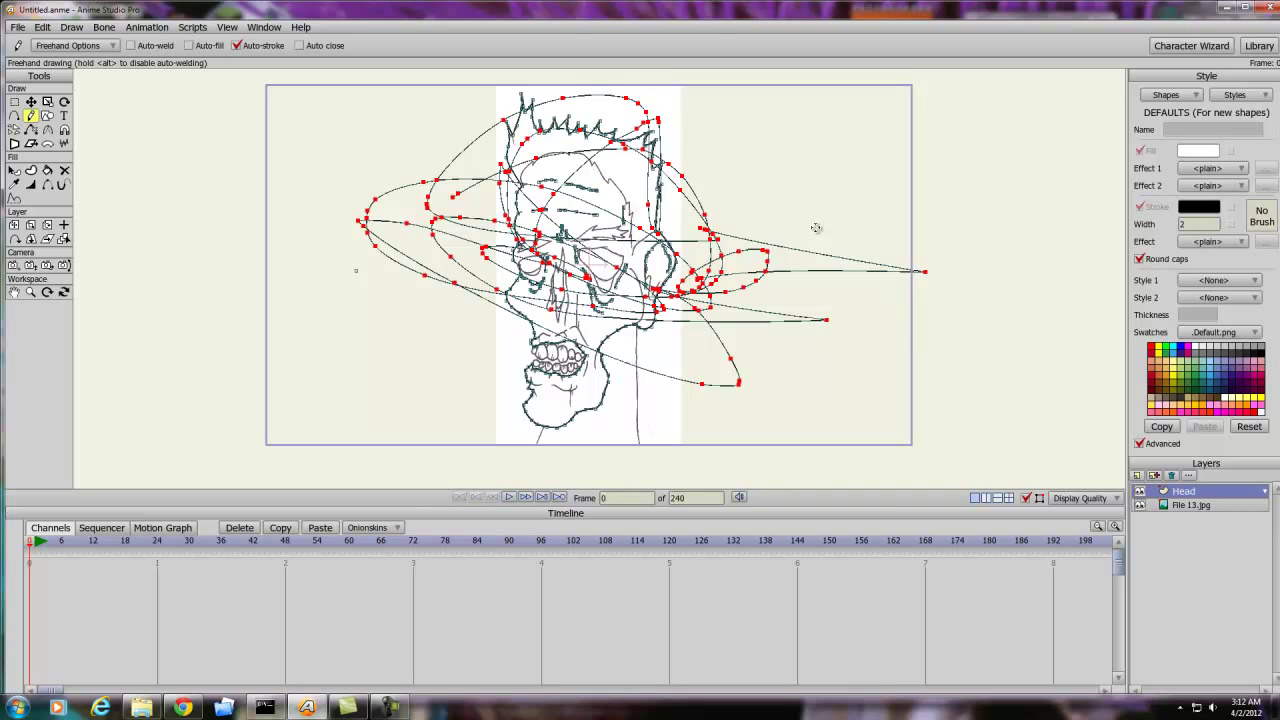
key("ctrl+z")
Trace the hooked line and the short slanted line in the lower inner ear freehand
scroll(760, 256, "up", 5)
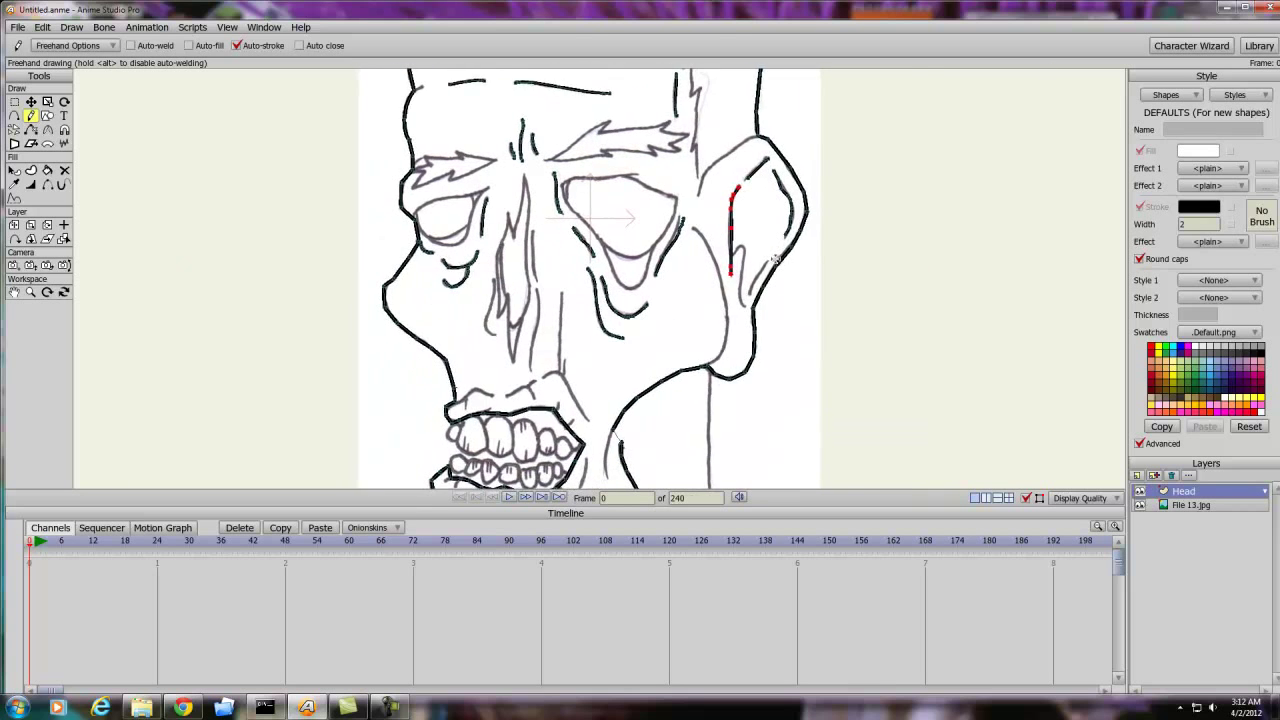
scroll(775, 258, "up", 5)
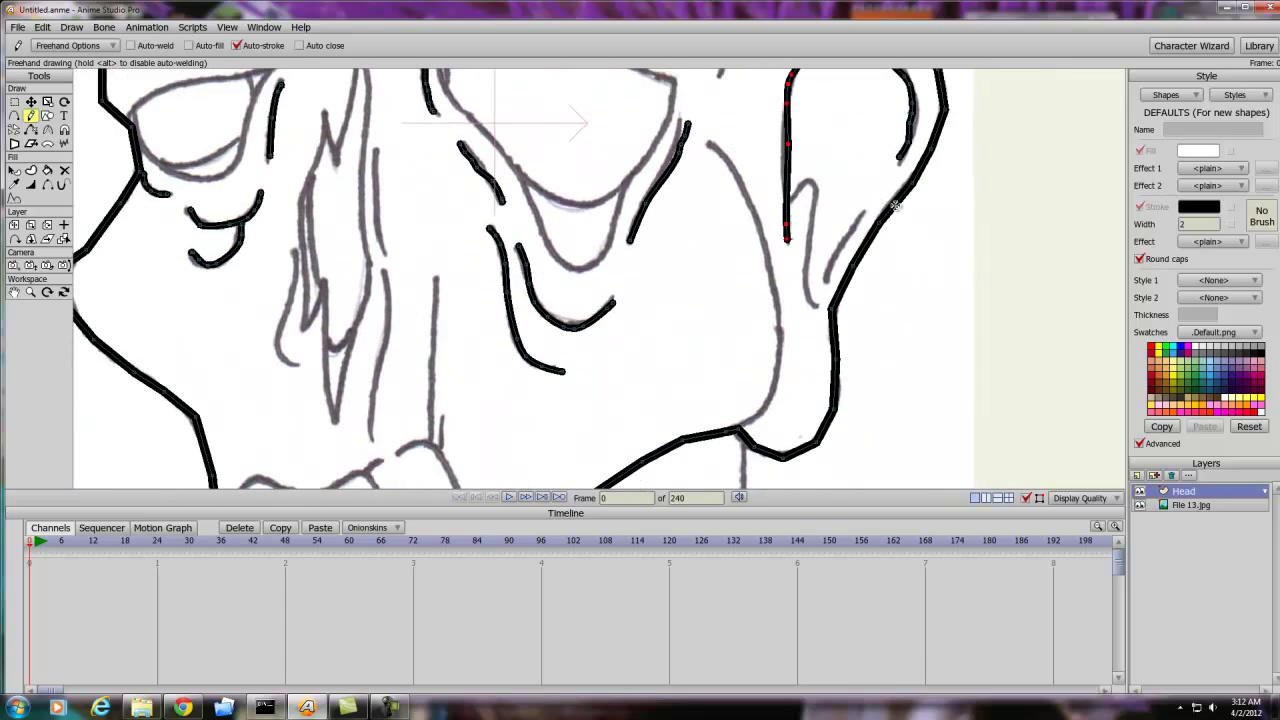
mouse_move(790, 200)
left_mouse_down()
mouse_move(803, 186)
mouse_move(807, 266)
left_mouse_up()
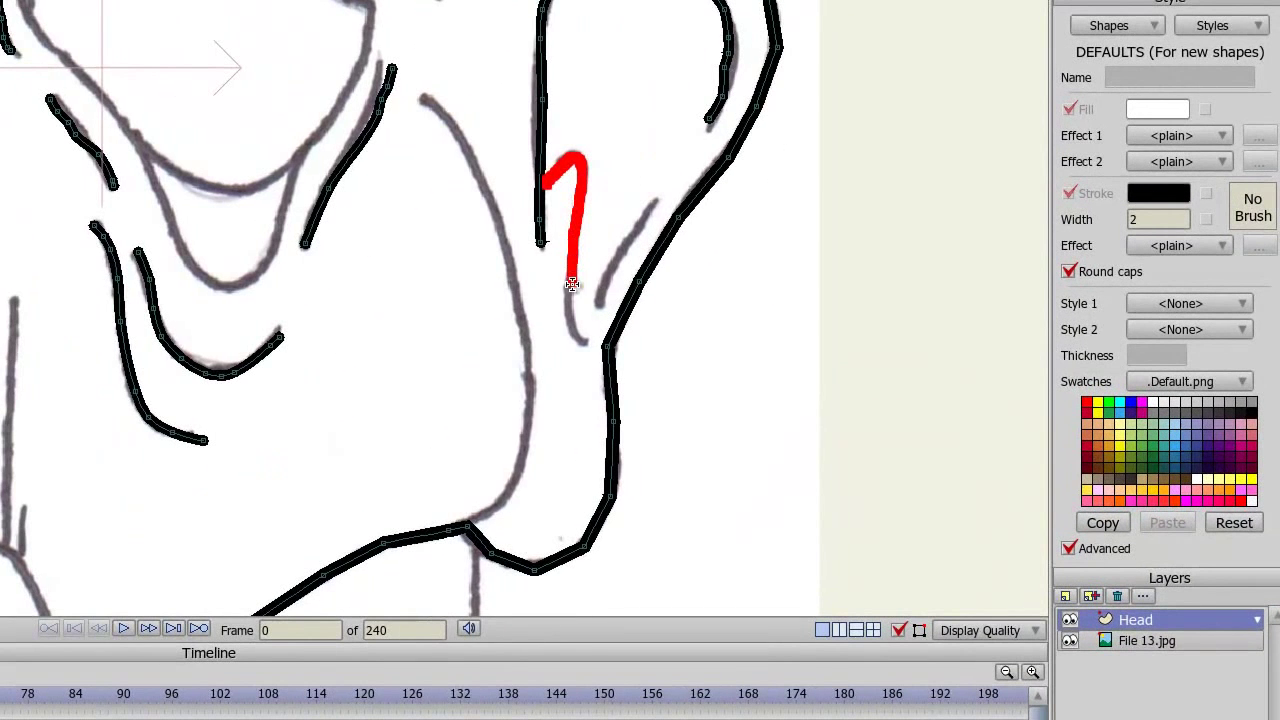
mouse_move(571, 284)
left_mouse_down()
mouse_move(584, 340)
mouse_move(652, 201)
left_mouse_up()
Trace the long cheek curve freehand from the jaw junction below the ear up to beside the larger eye
mouse_move(414, 293)
left_mouse_down()
mouse_move(491, 303)
mouse_move(487, 341)
left_mouse_up()
left_click_drag(493, 190, 531, 100)
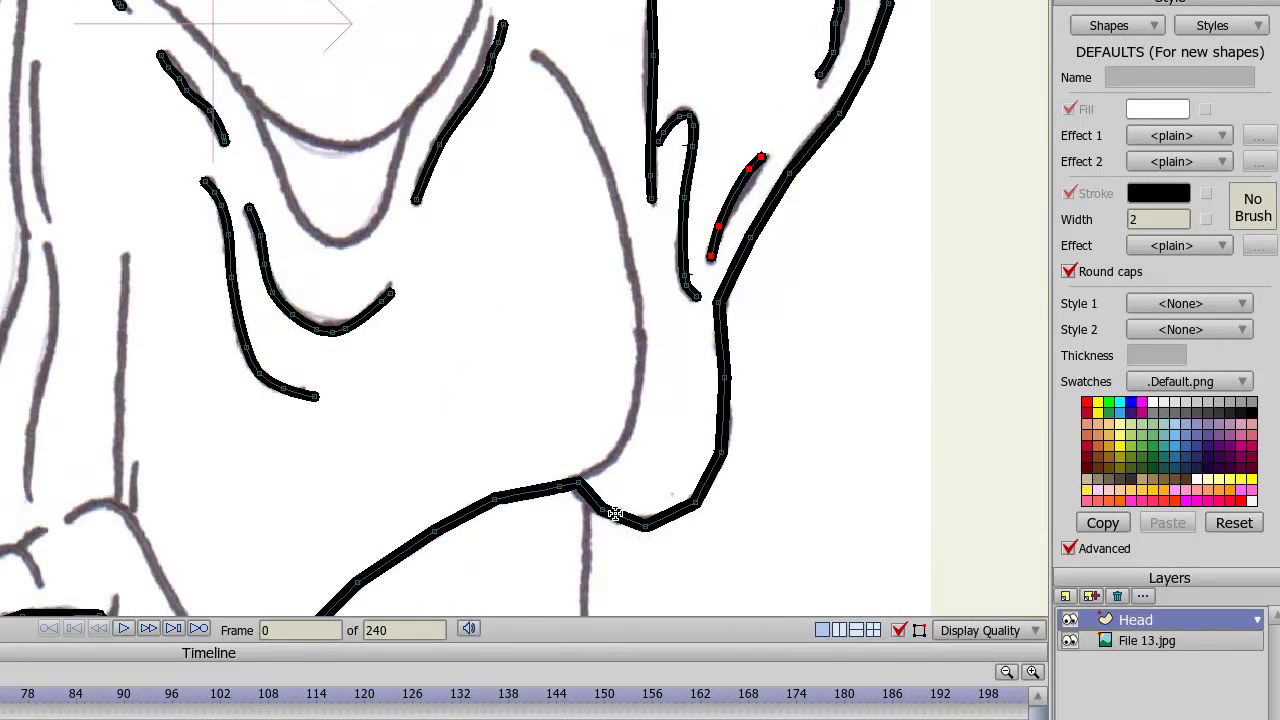
left_click_drag(579, 485, 628, 421)
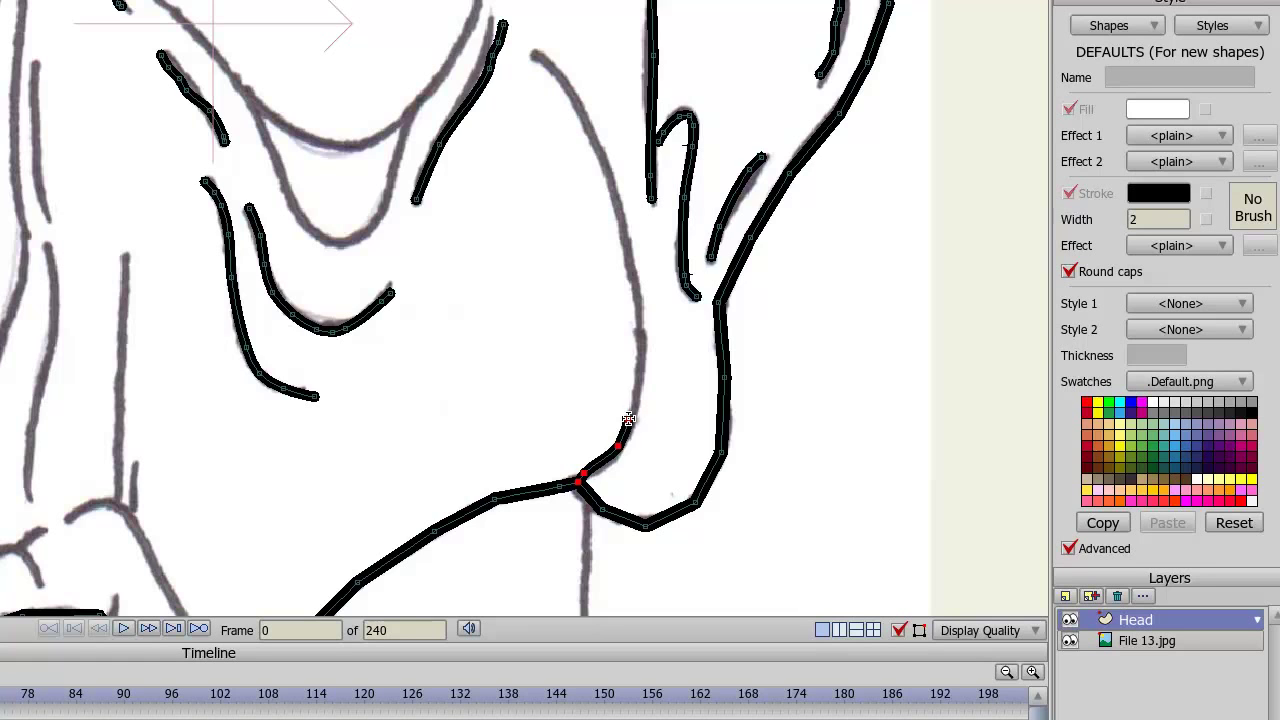
key("ctrl+z")
mouse_move(579, 484)
left_mouse_down()
mouse_move(634, 422)
mouse_move(638, 276)
mouse_move(602, 151)
mouse_move(537, 64)
left_mouse_up()
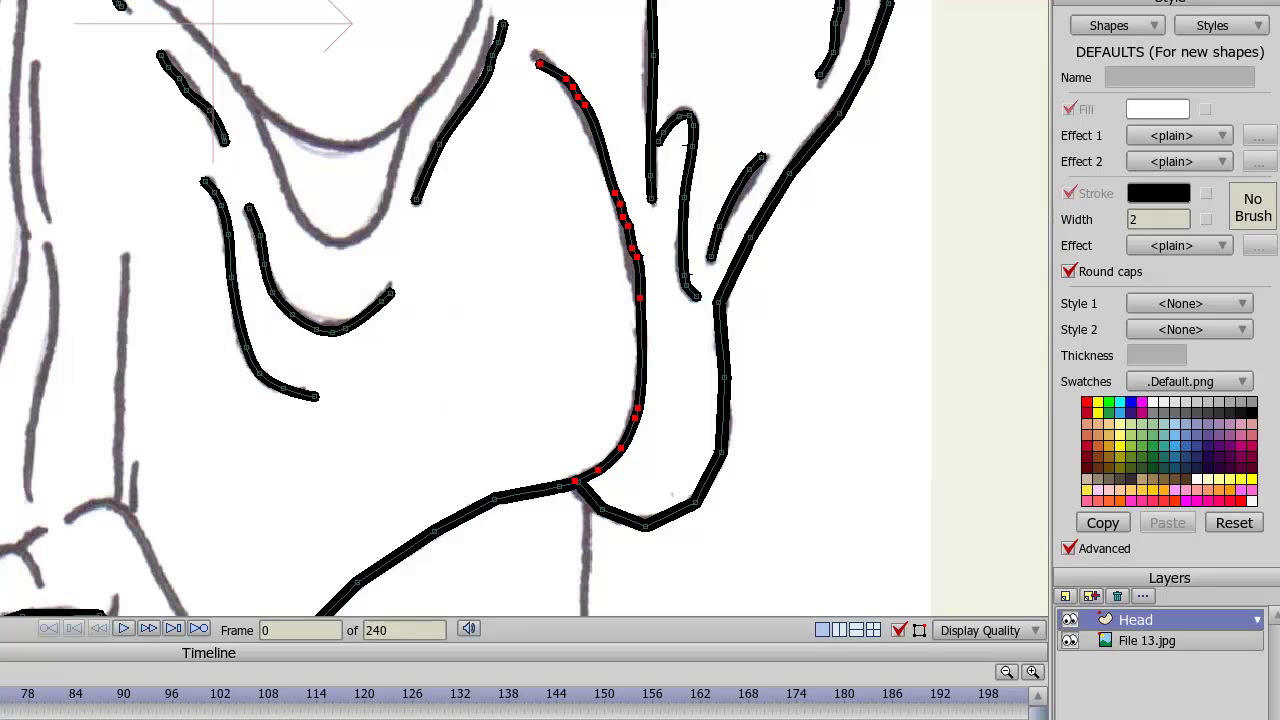
Delete the surplus clustered points along the traced cheek curve to smooth it
key("Return")
key("Delete")
left_click(629, 227)
key("Delete")
left_click(624, 218)
key("Delete")
key("Delete")
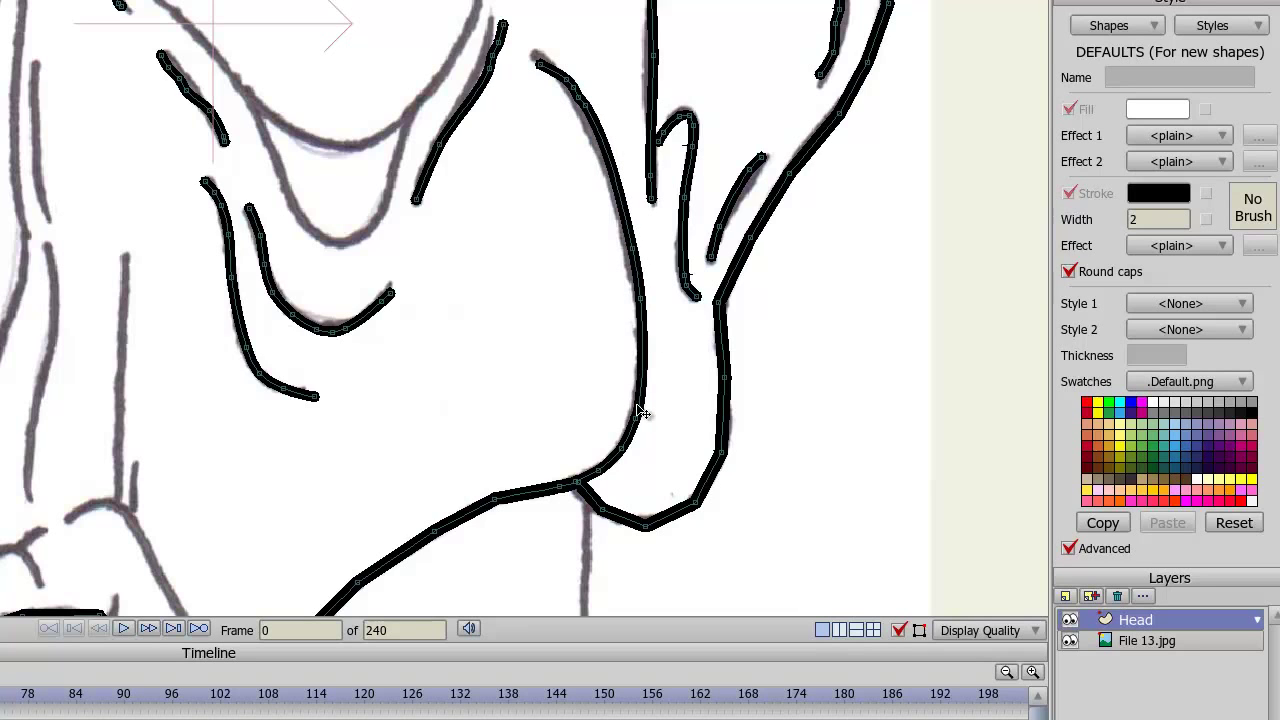
key("Delete")
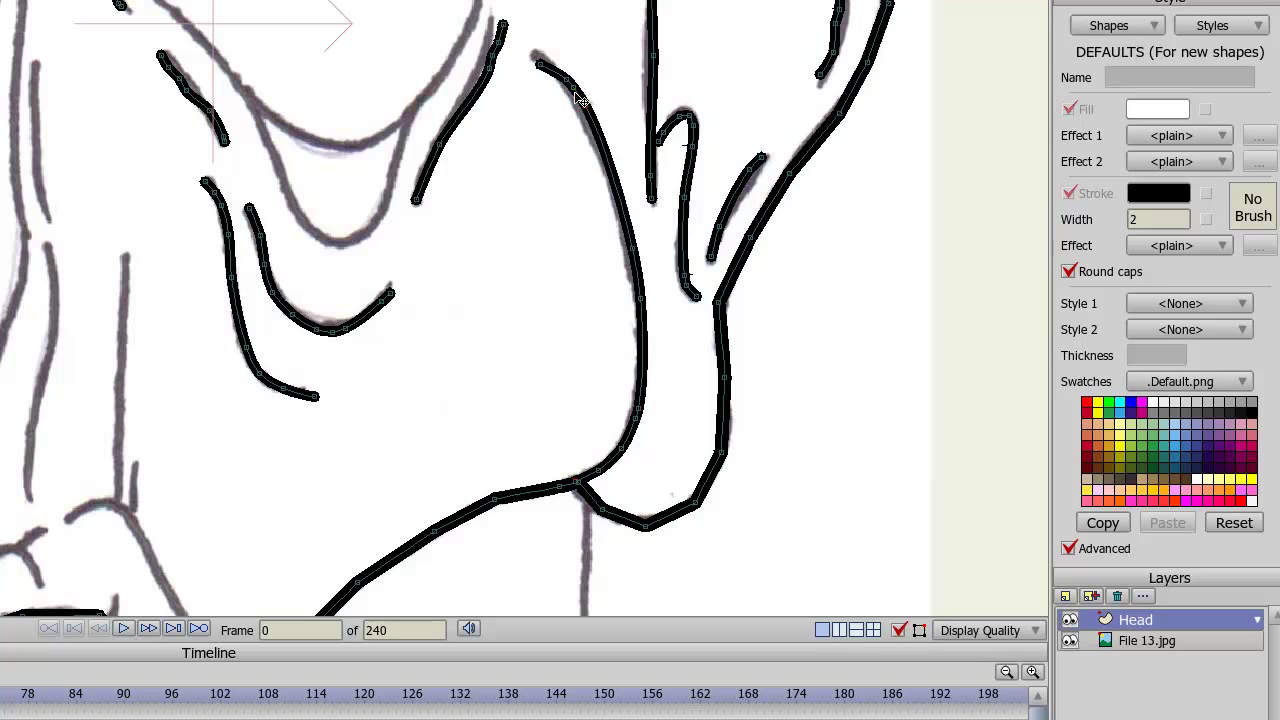
left_click(579, 99)
key("Delete")
key("ctrl+z")
key("Return")
Taper the short crease at the notch above the chin by reducing the line width at its lower points to 0.9375
left_click_drag(516, 135, 561, 220)
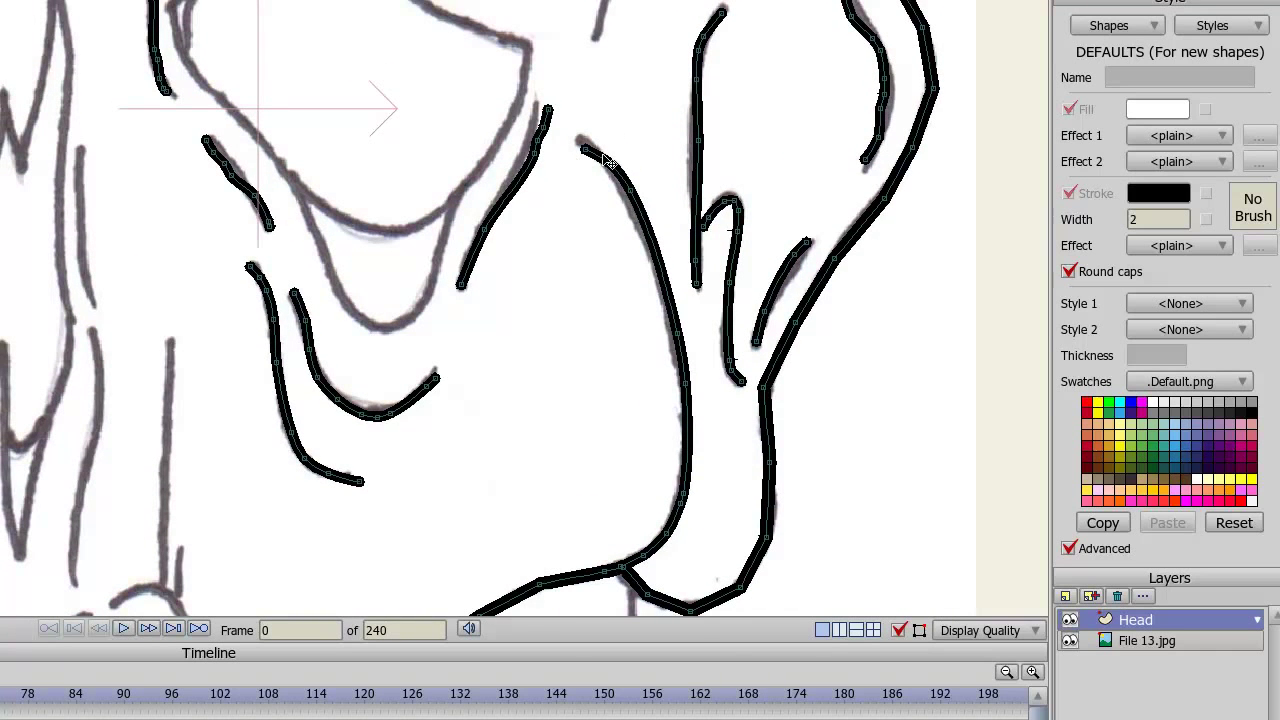
left_click_drag(531, 172, 527, 172)
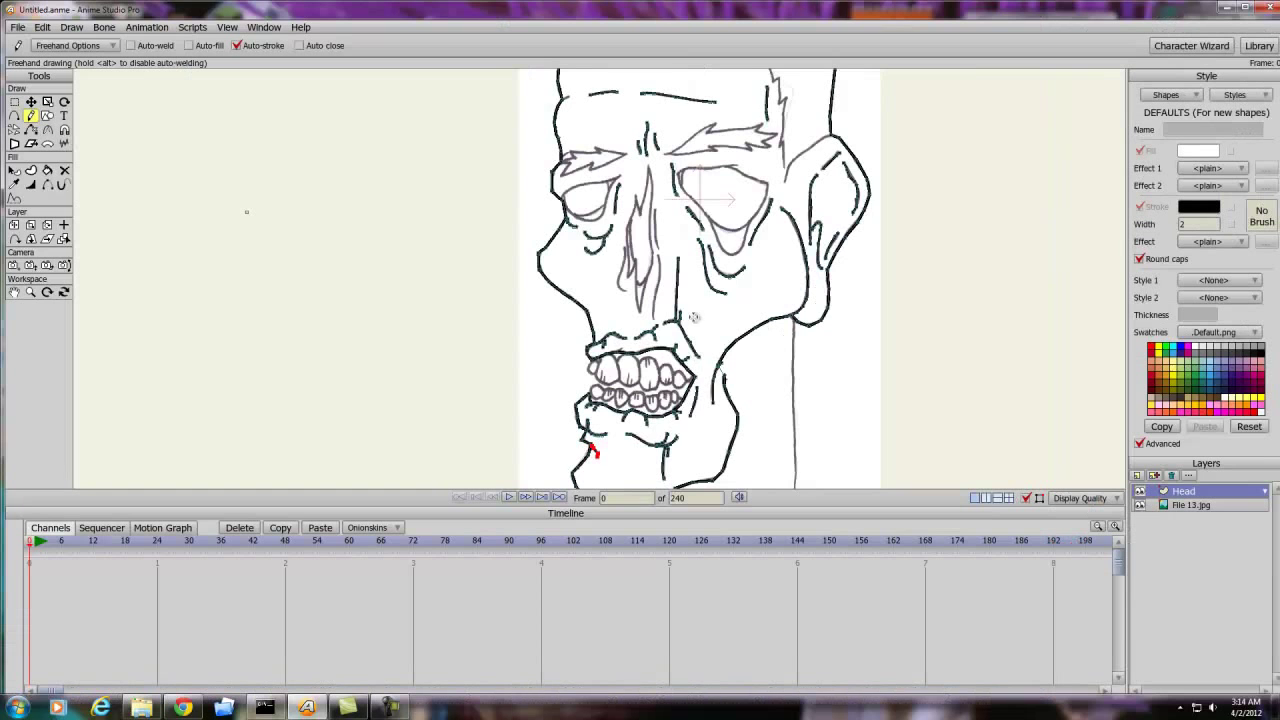
scroll(694, 328, "down", 3)
scroll(690, 344, "up", 4)
left_click_drag(689, 345, 701, 196)
scroll(678, 310, "up", 4)
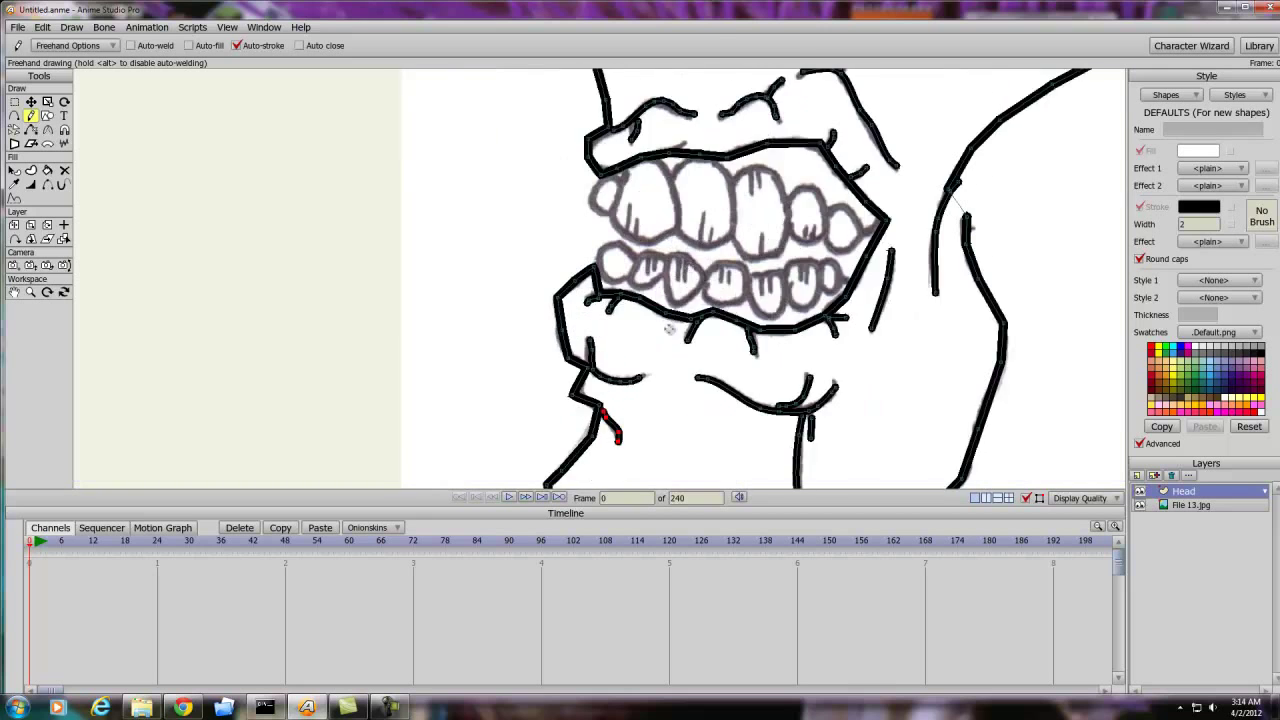
left_click_drag(662, 398, 663, 235)
left_click(31, 101)
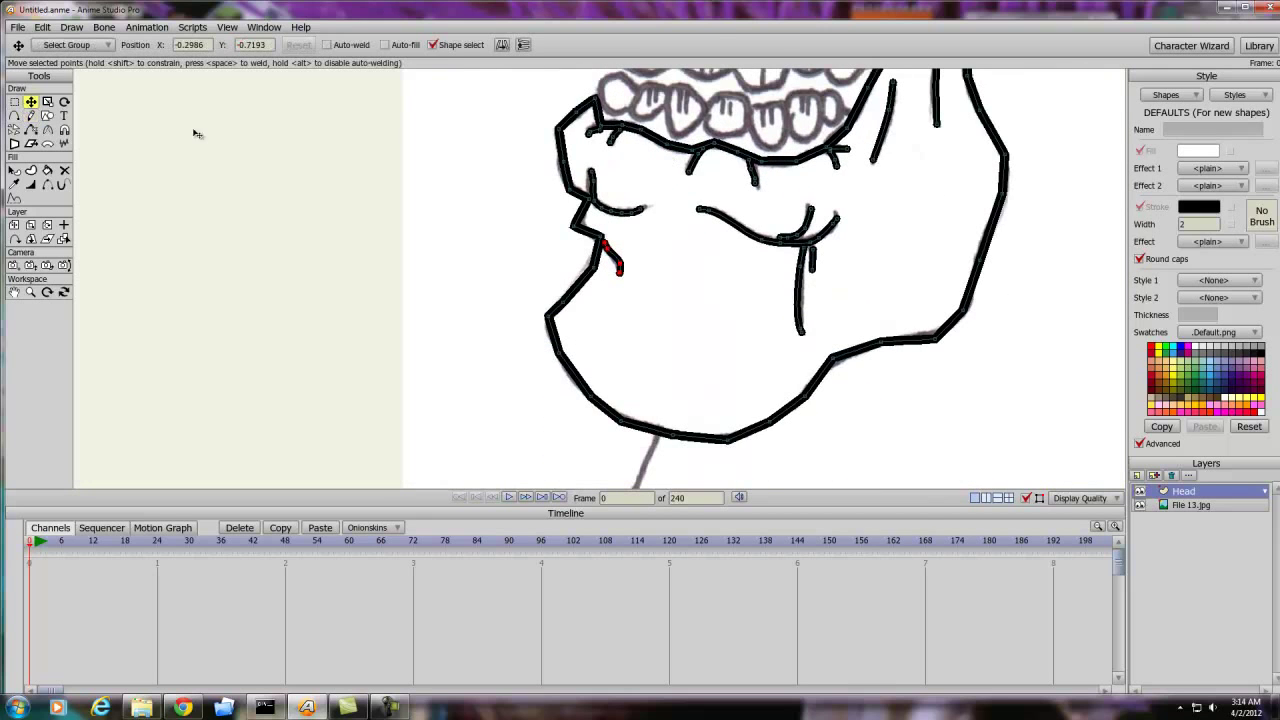
mouse_move(609, 252)
left_mouse_down()
mouse_move(664, 255)
mouse_move(613, 250)
mouse_move(660, 287)
mouse_move(599, 271)
mouse_move(624, 228)
mouse_move(598, 250)
mouse_move(612, 257)
left_mouse_up()
left_click(638, 262)
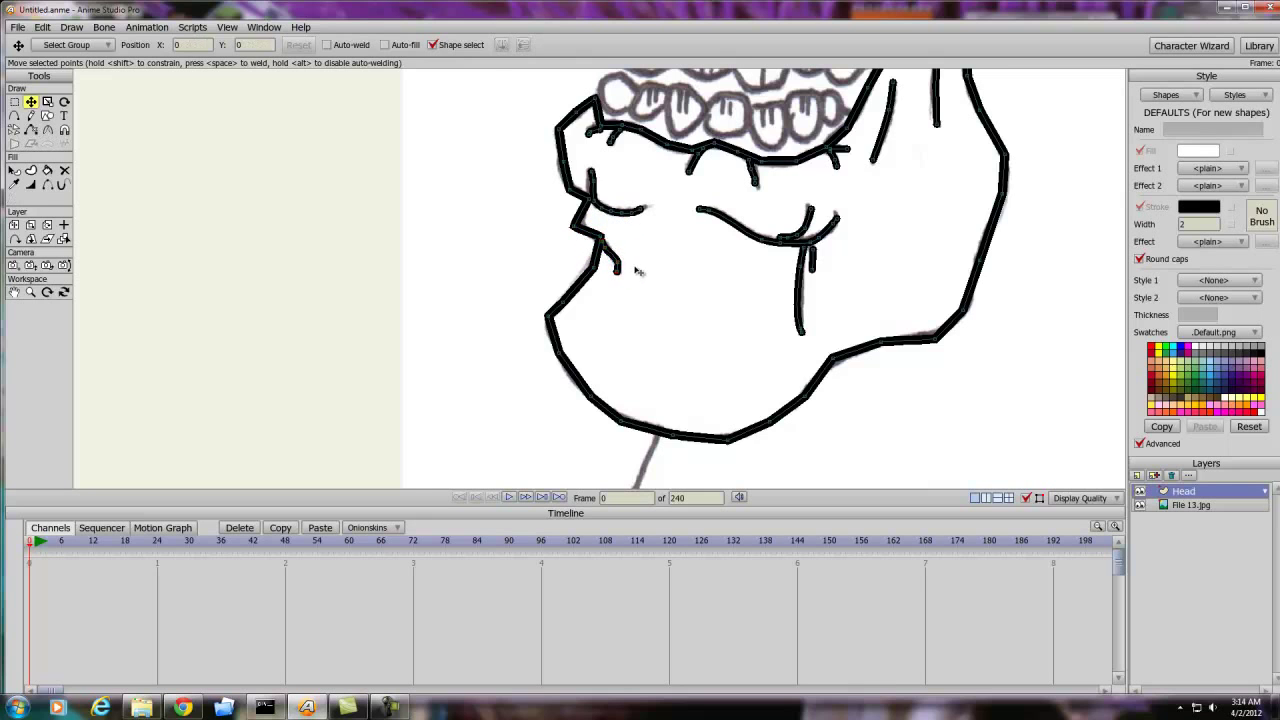
scroll(648, 286, "up", 4)
left_click(14, 101)
left_click_drag(677, 253, 610, 299)
mouse_move(668, 230)
left_mouse_down()
mouse_move(633, 283)
mouse_move(656, 278)
left_mouse_up()
left_click(31, 184)
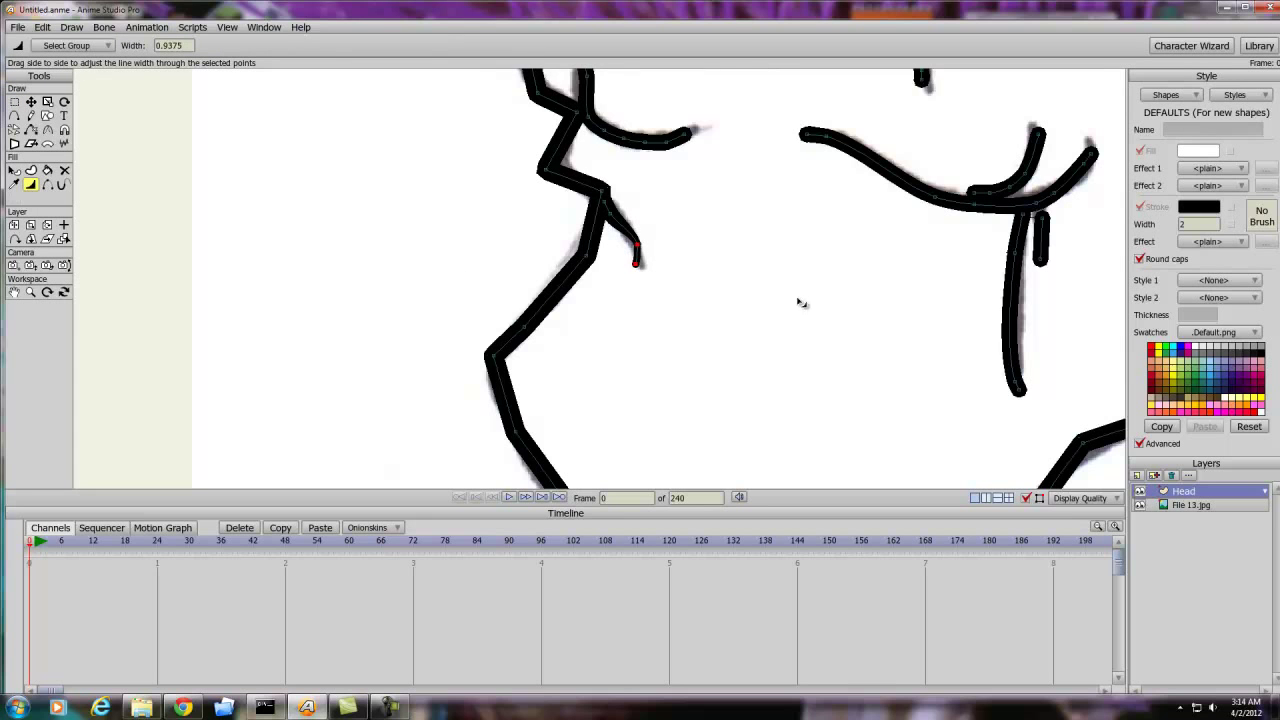
Taper the tips of the short creases below the lower lip and the curved line beside the mouth corner with Line Width
scroll(800, 302, "down", 4)
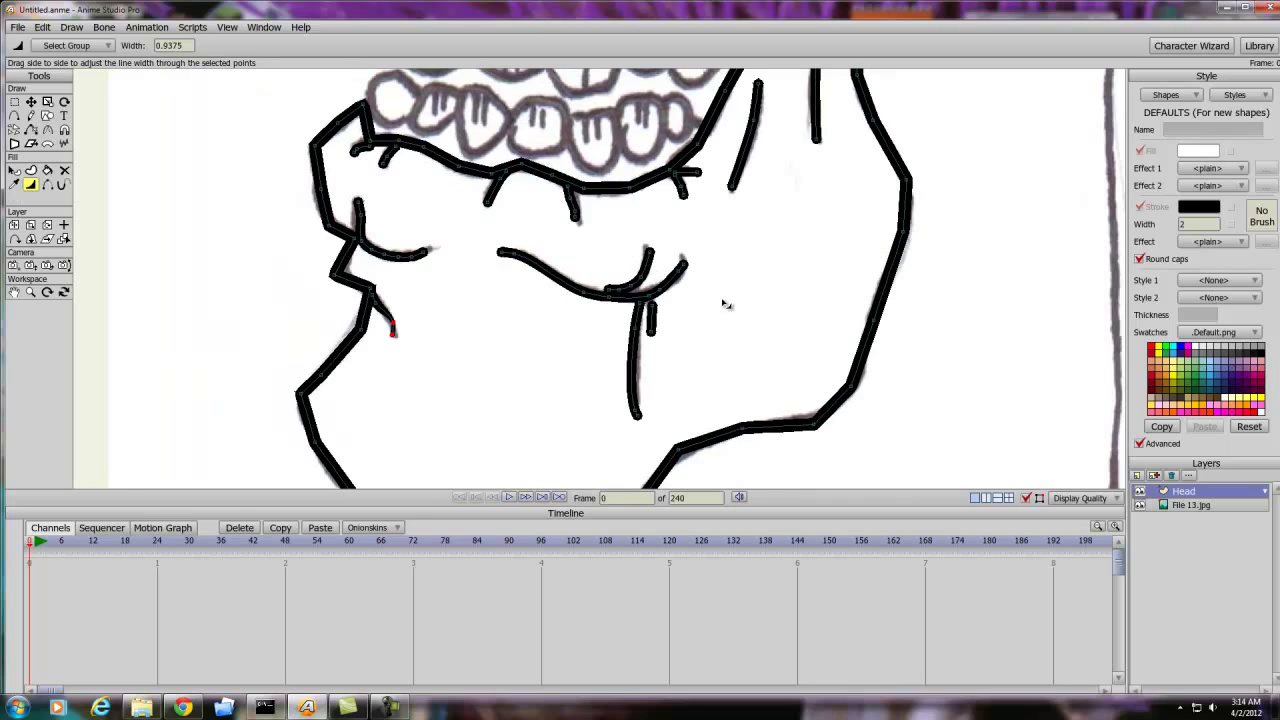
scroll(724, 304, "up", 2)
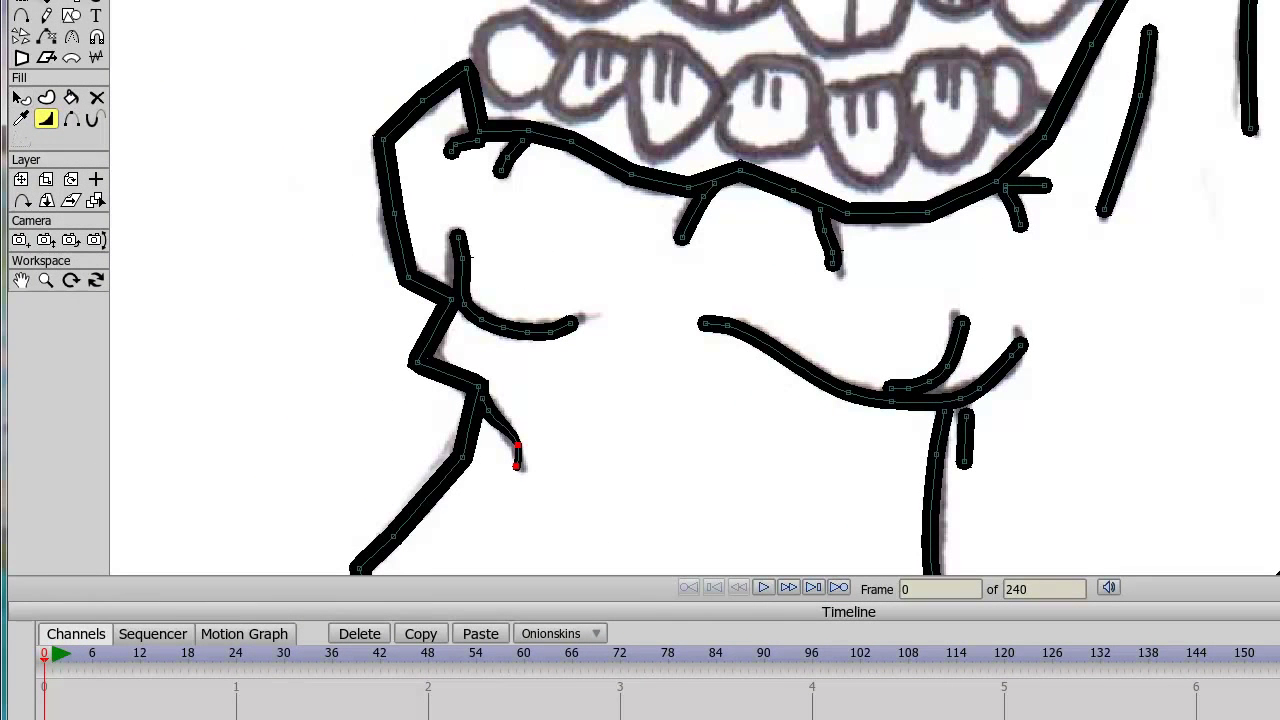
key("g")
left_click_drag(617, 262, 745, 244)
left_click(46, 119)
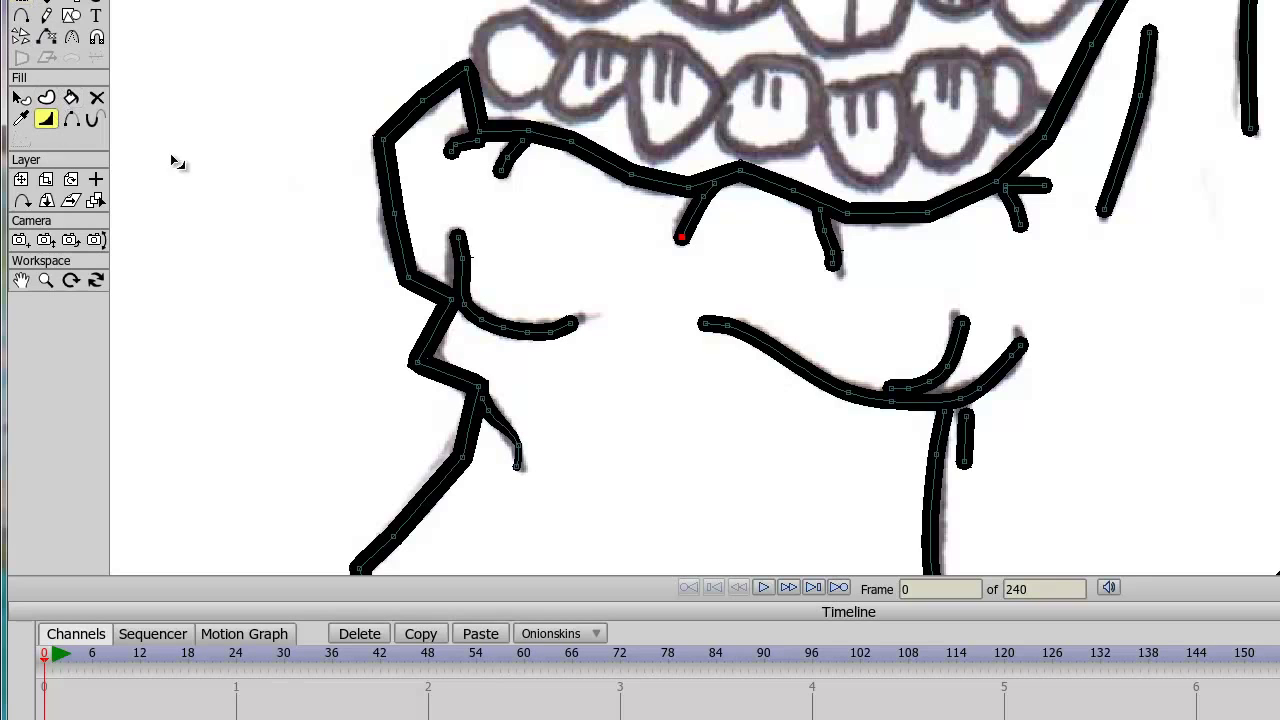
left_click(705, 323)
left_click_drag(711, 245, 695, 261)
left_click_drag(833, 268, 843, 294)
left_click_drag(1019, 226, 1024, 263)
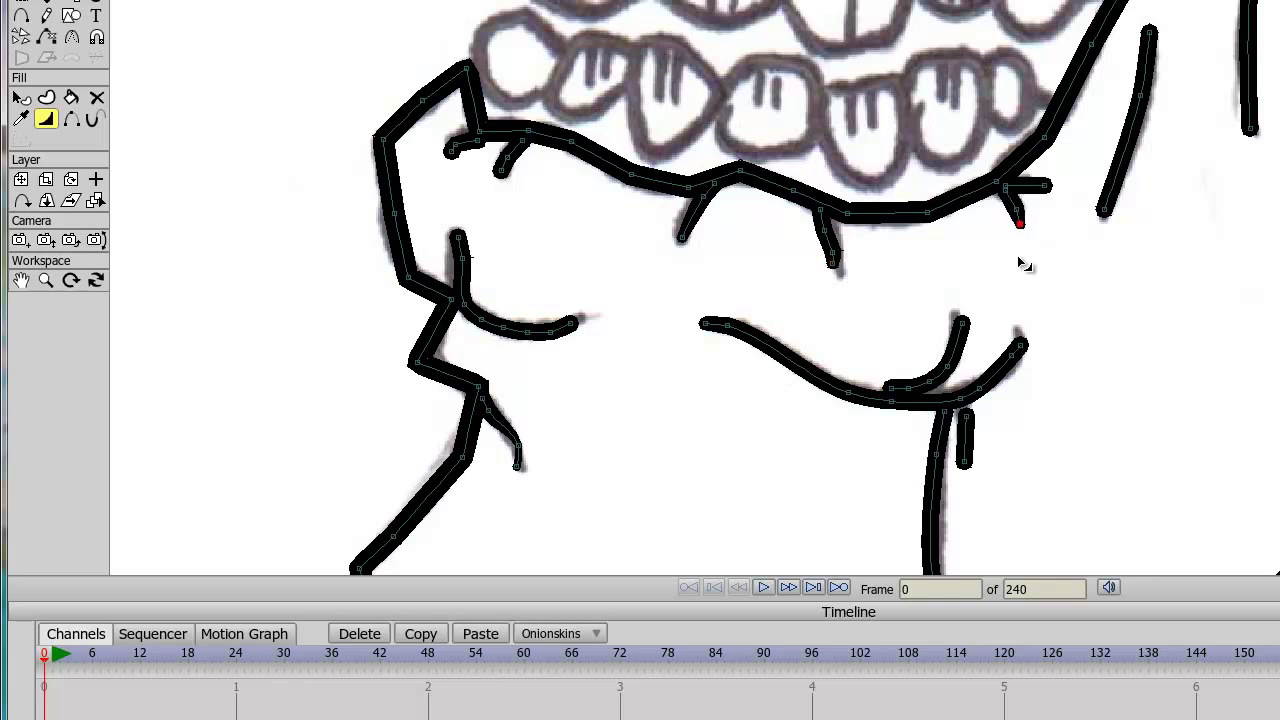
left_click_drag(1106, 218, 1088, 242)
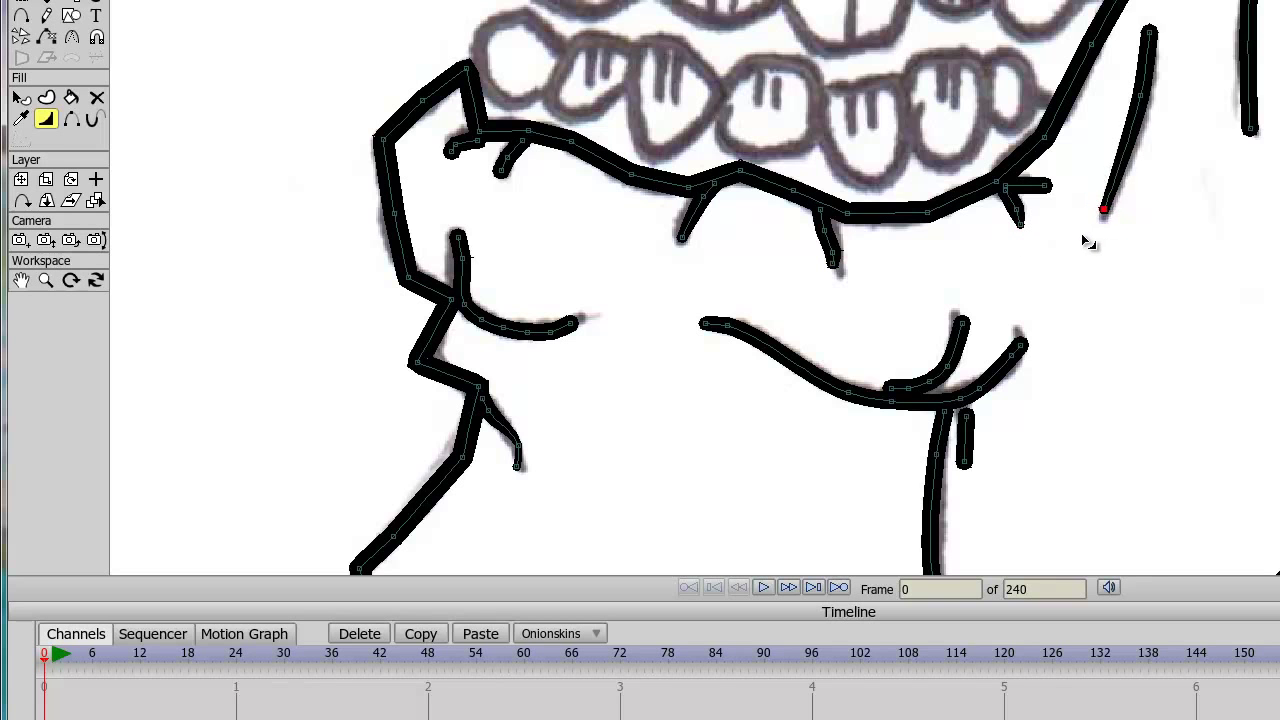
Thin the tips of the short creases along the upper lip, setting the one near the nose-side lip corner to 1.3125
left_click_drag(1197, 234, 943, 486)
mouse_move(793, 46)
left_mouse_down()
mouse_move(840, 234)
mouse_move(868, 261)
left_mouse_up()
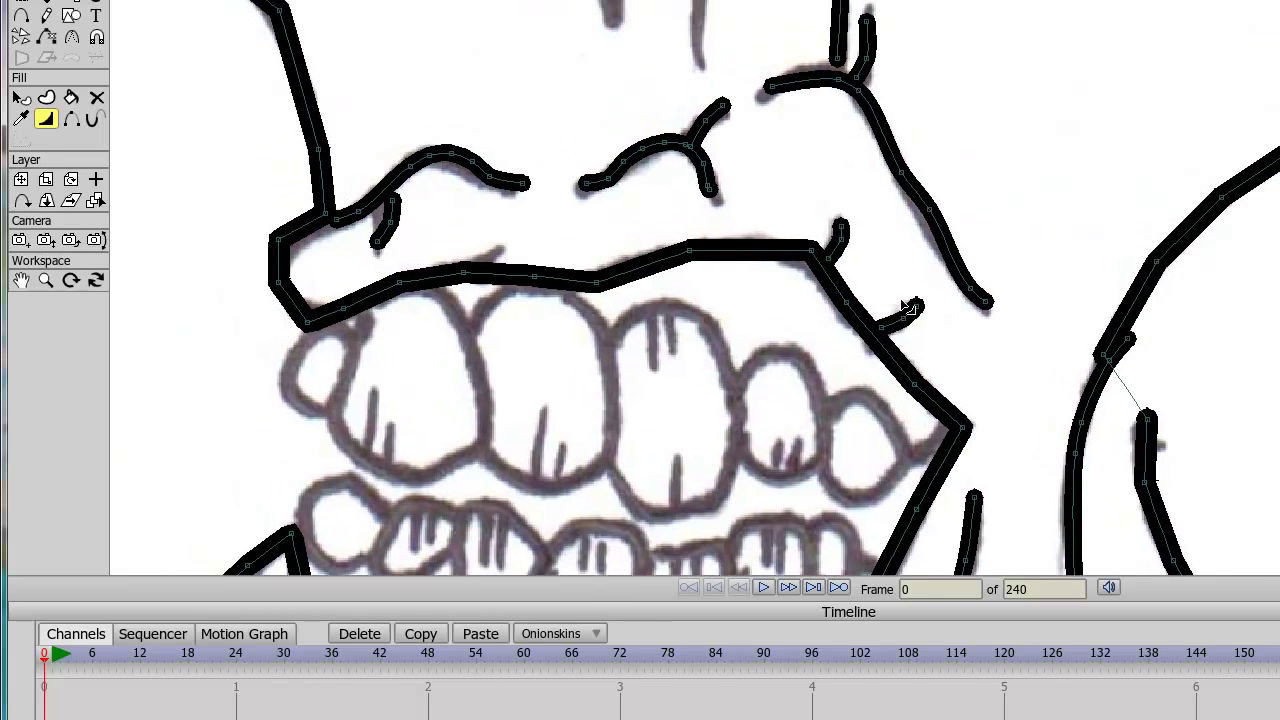
left_click(841, 220)
left_click_drag(377, 244, 357, 263)
scroll(430, 248, "down", 2)
left_click_drag(580, 276, 626, 333)
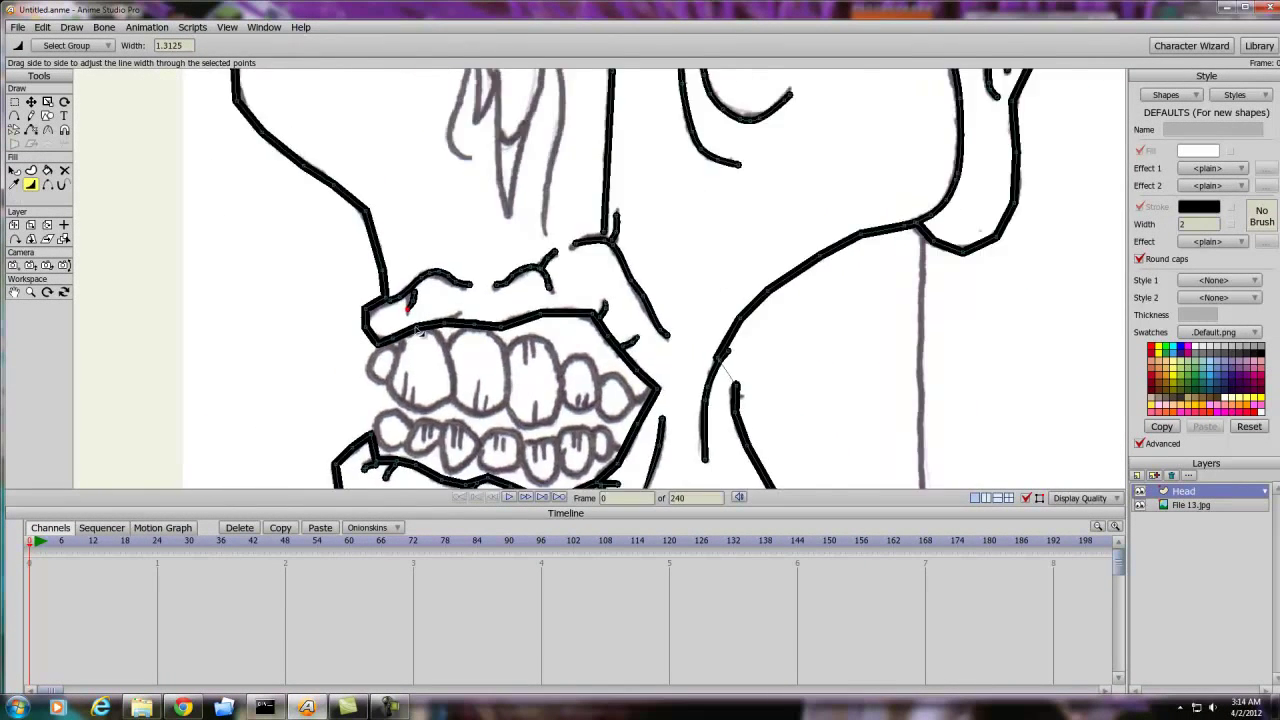
left_click_drag(419, 330, 566, 513)
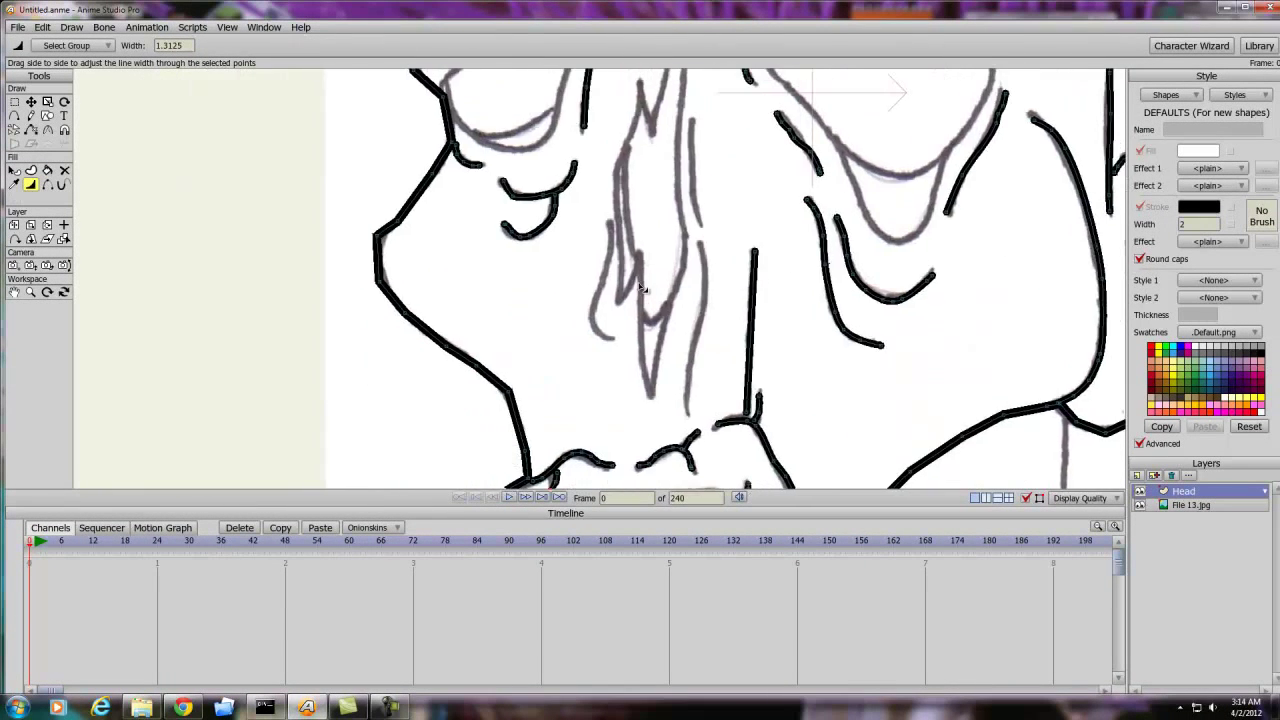
Trace the jagged hairline from the forehead notch down past the temple, and the ear's front edge, with Add Point curves
scroll(590, 290, "down", 3)
left_click_drag(589, 286, 566, 320)
left_click(31, 115)
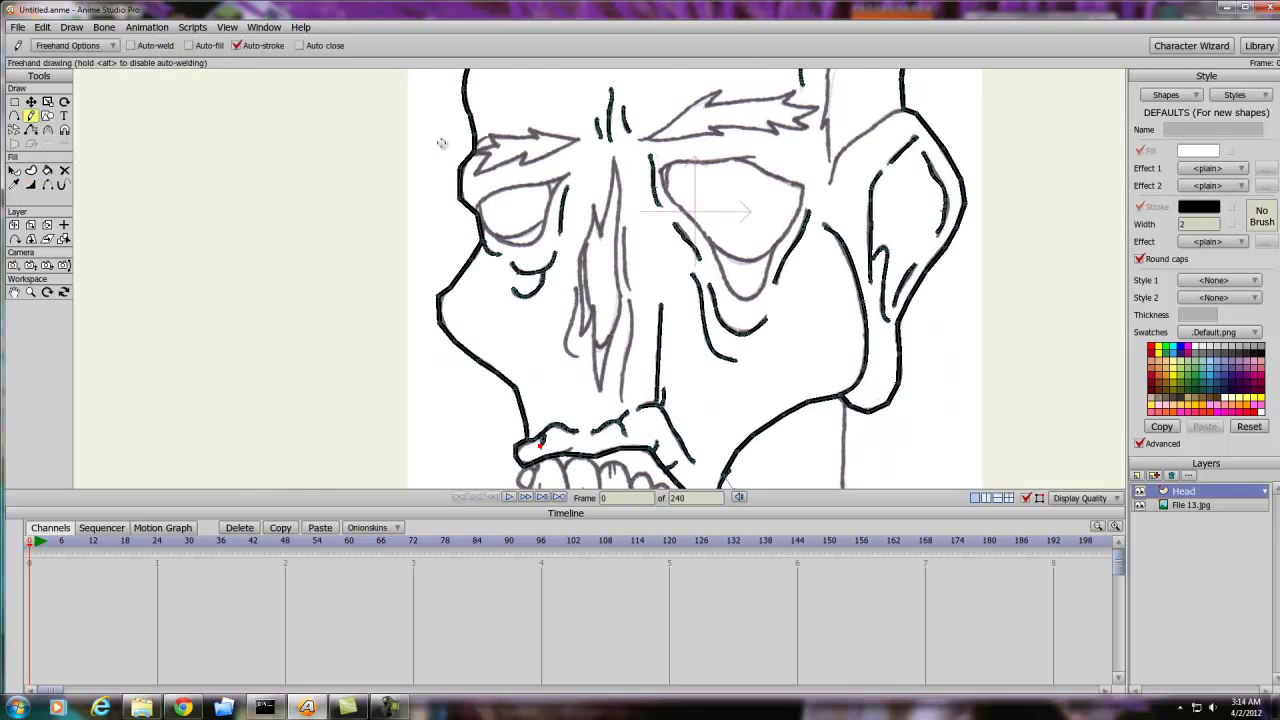
scroll(610, 225, "down", 4)
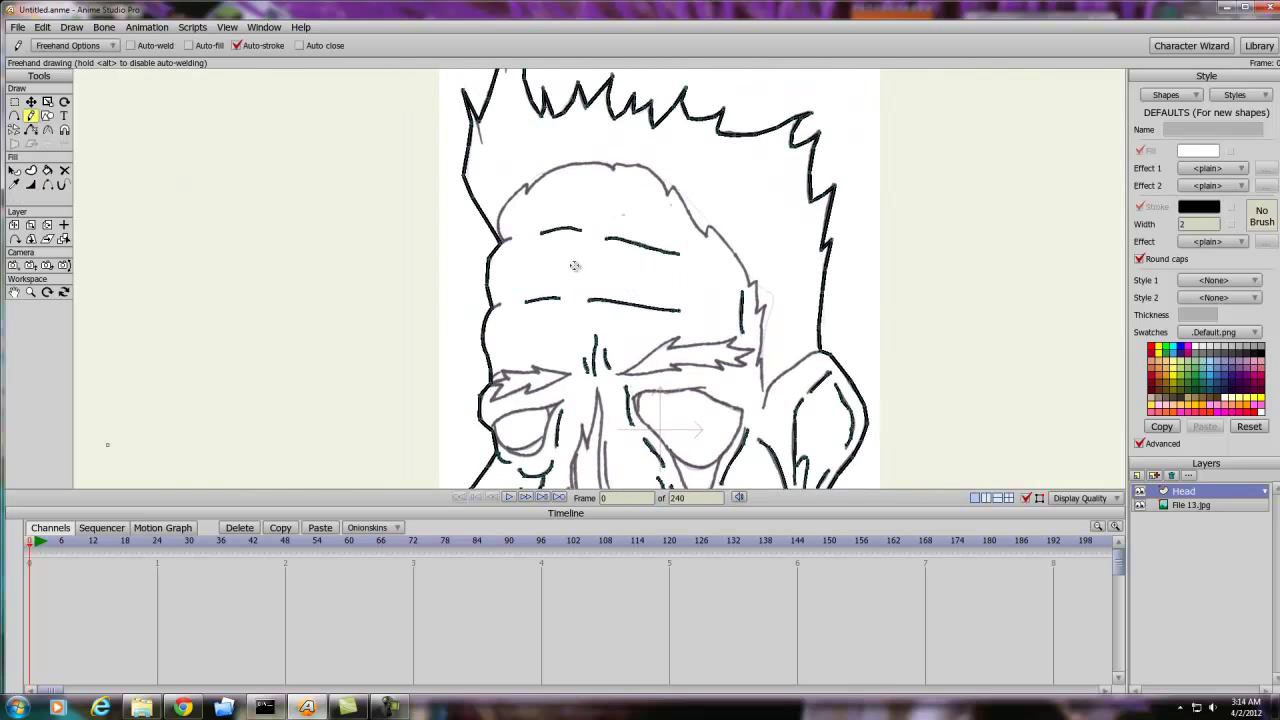
scroll(575, 265, "up", 2)
left_click(14, 115)
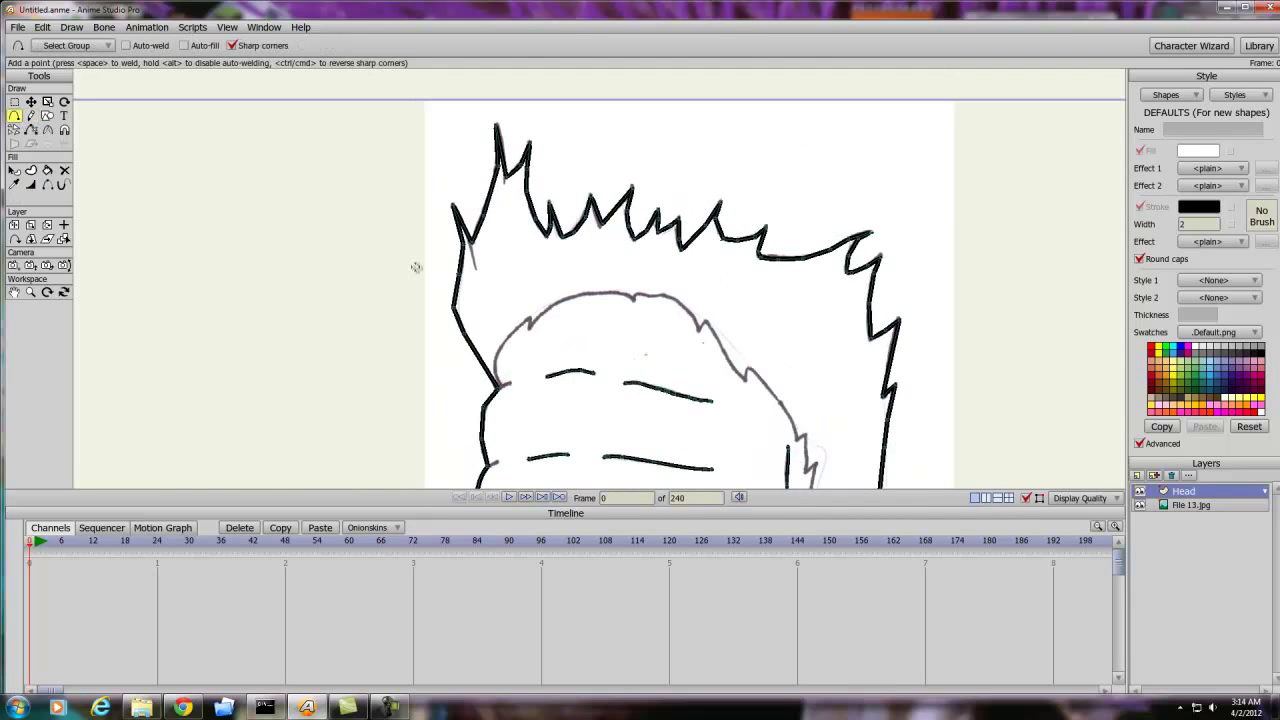
scroll(514, 292, "up", 2)
left_click_drag(513, 303, 500, 293)
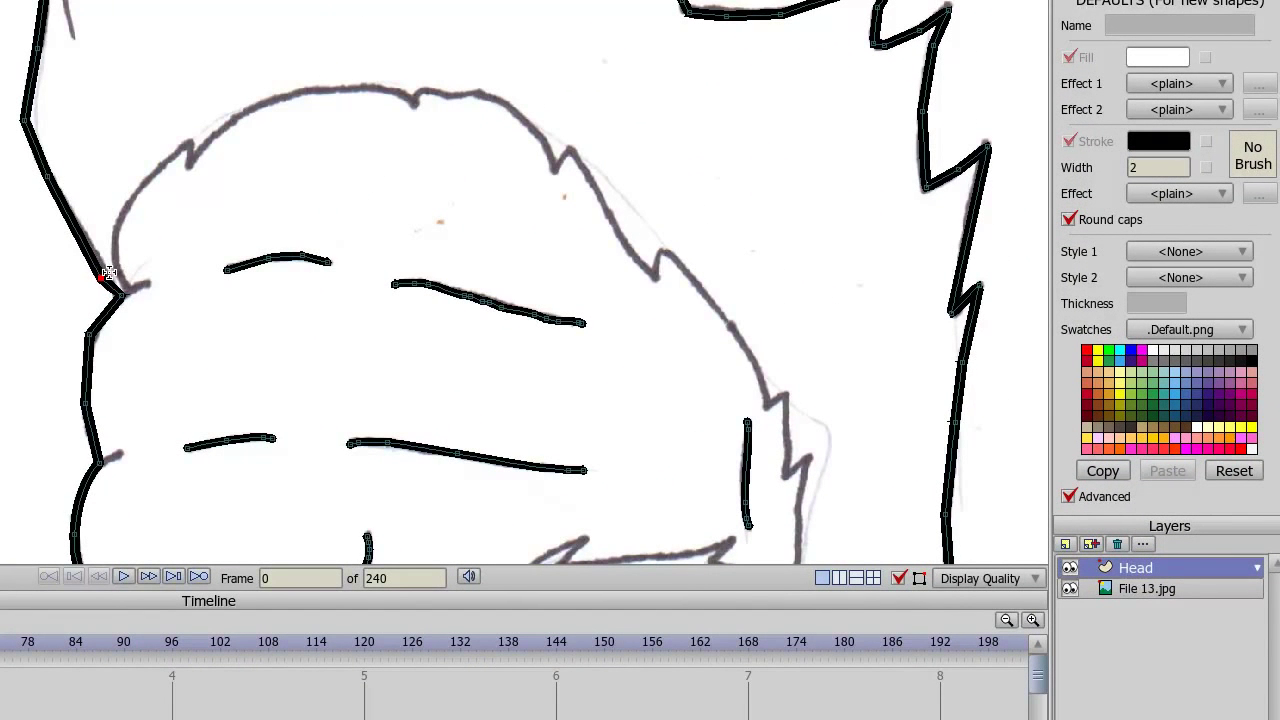
left_click_drag(109, 273, 112, 268)
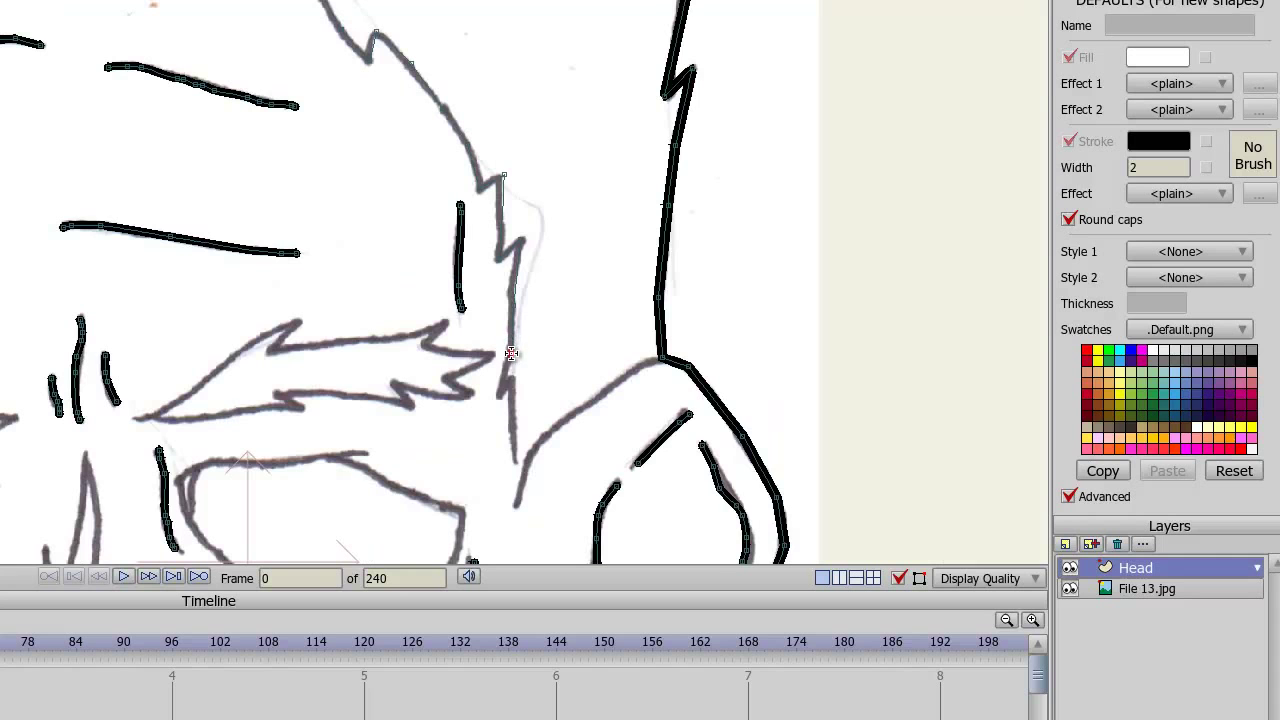
mouse_move(509, 390)
left_mouse_down()
mouse_move(508, 457)
mouse_move(475, 352)
mouse_move(411, 231)
left_mouse_up()
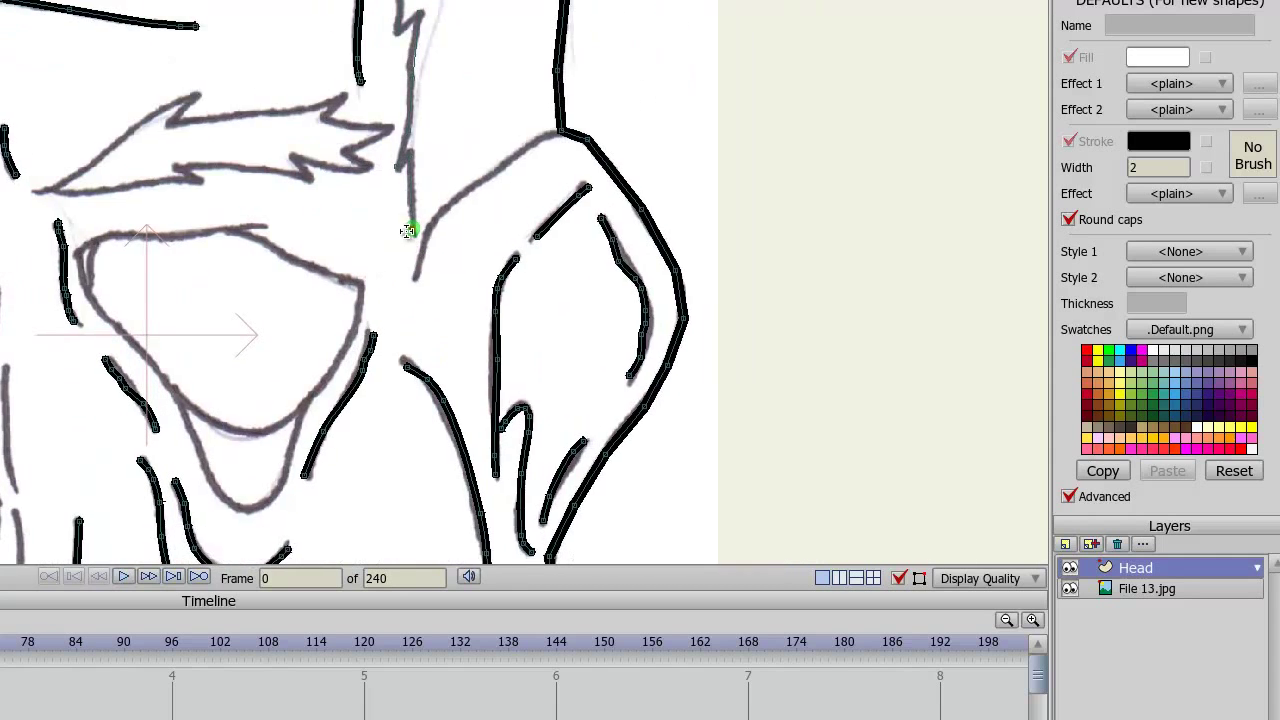
left_click_drag(417, 281, 427, 230)
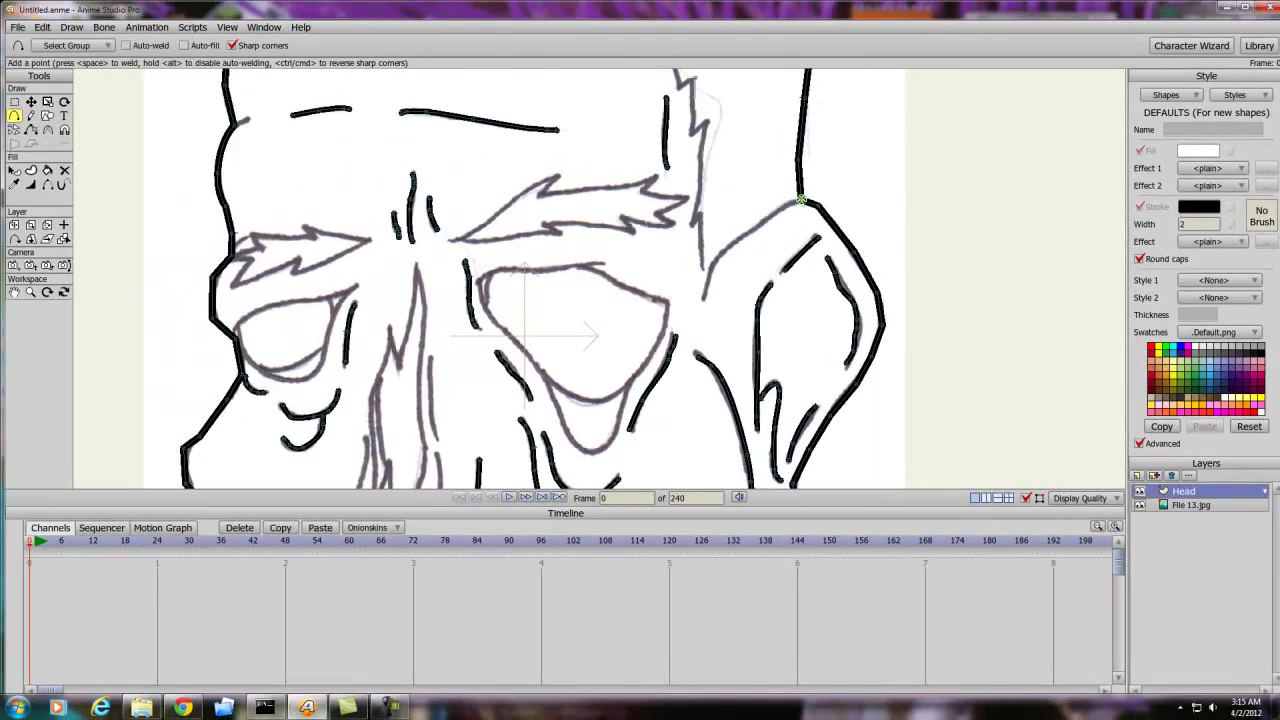
Examine the whole traced head and the still untraced nose, eye and hairline areas
scroll(802, 208, "down", 3)
mouse_move(644, 178)
left_mouse_down()
mouse_move(729, 337)
mouse_move(732, 212)
left_mouse_up()
scroll(725, 260, "up", 2)
left_click_drag(719, 353, 685, 213)
scroll(664, 258, "down", 3)
mouse_move(594, 193)
left_mouse_down()
mouse_move(671, 345)
mouse_move(580, 165)
left_mouse_up()
scroll(649, 354, "up", 3)
scroll(649, 353, "down", 3)
left_click_drag(545, 210, 578, 350)
scroll(578, 350, "down", 2)
scroll(579, 349, "up", 5)
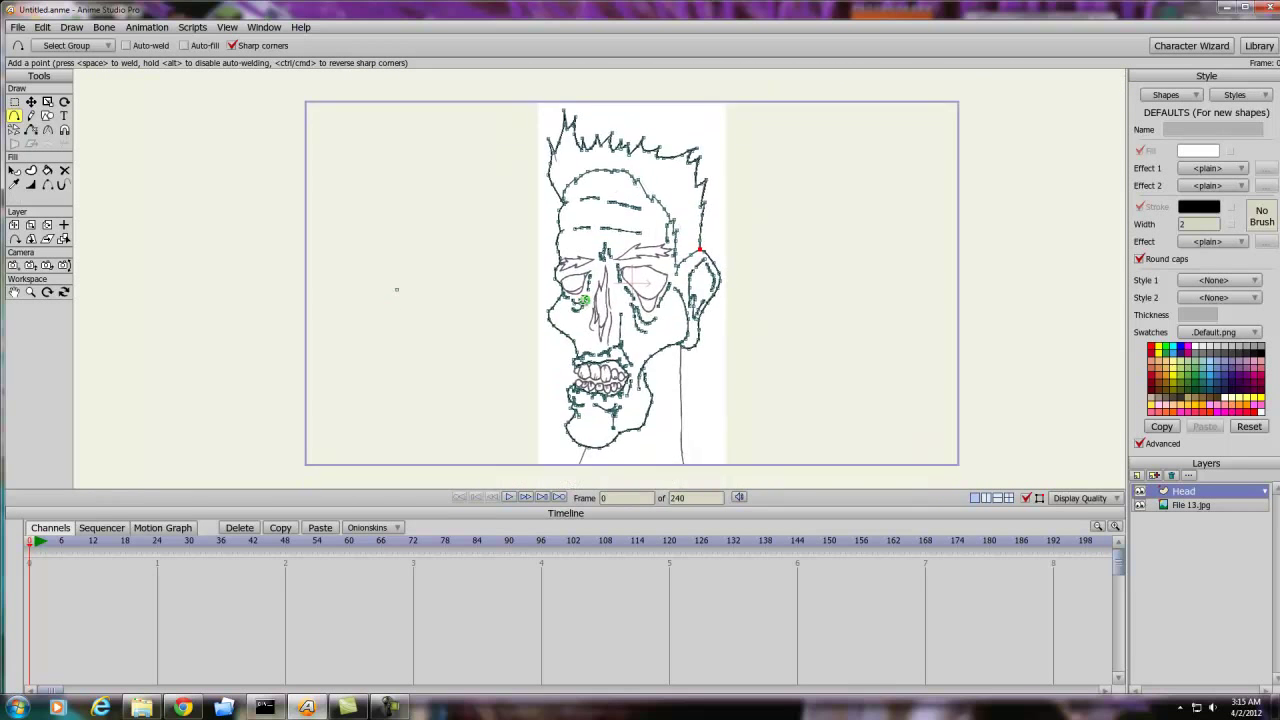
scroll(611, 373, "down", 4)
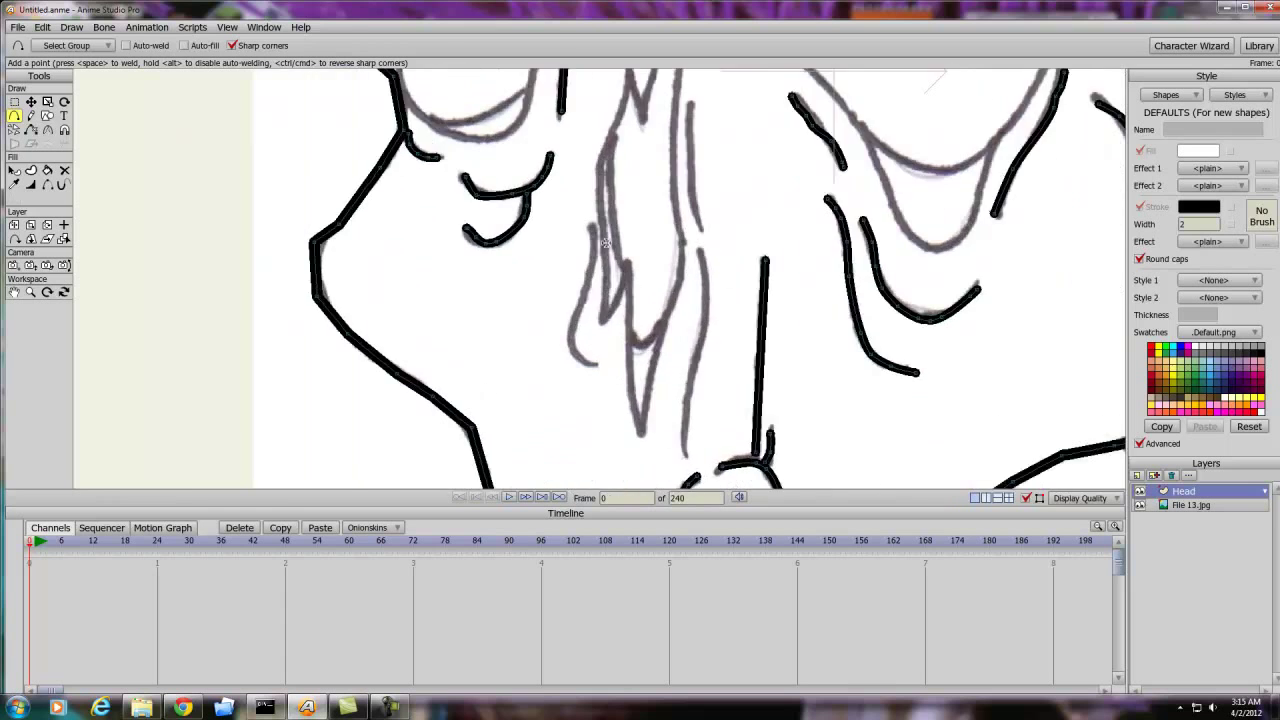
left_click_drag(605, 241, 547, 400)
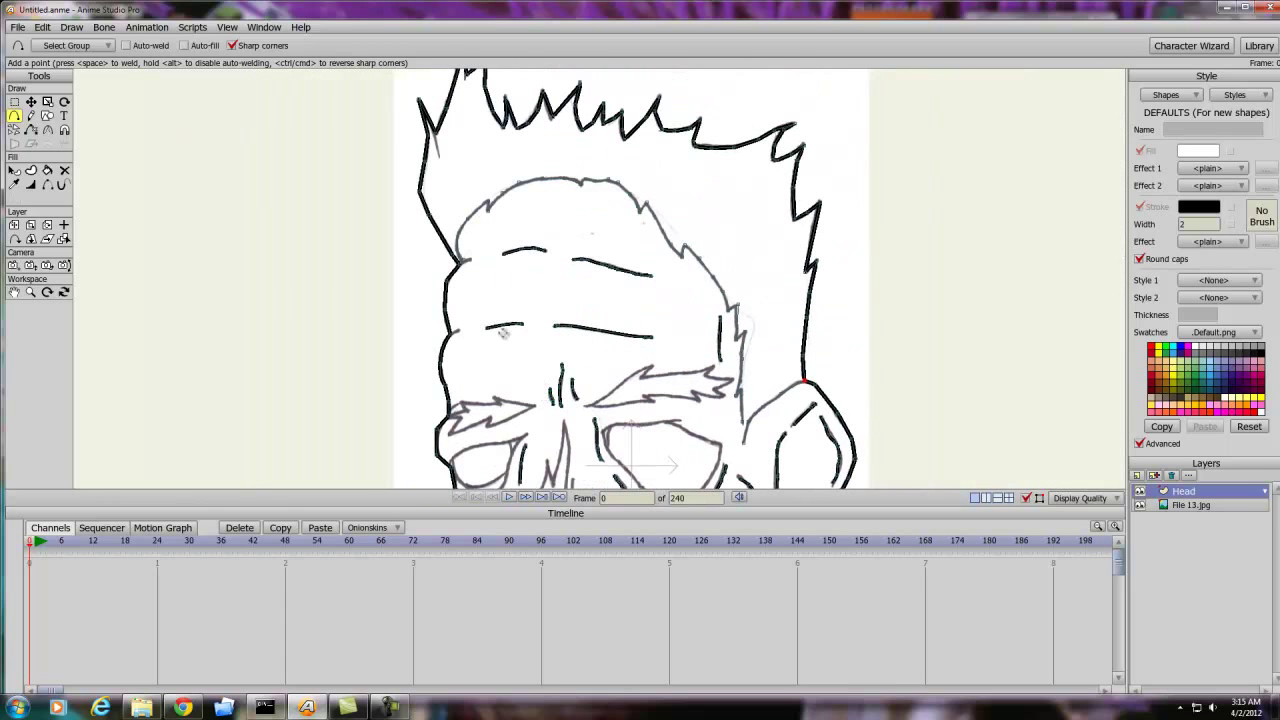
Create a stroked shape from the traced hairline curve across the forehead
left_click(31, 171)
left_click(558, 182)
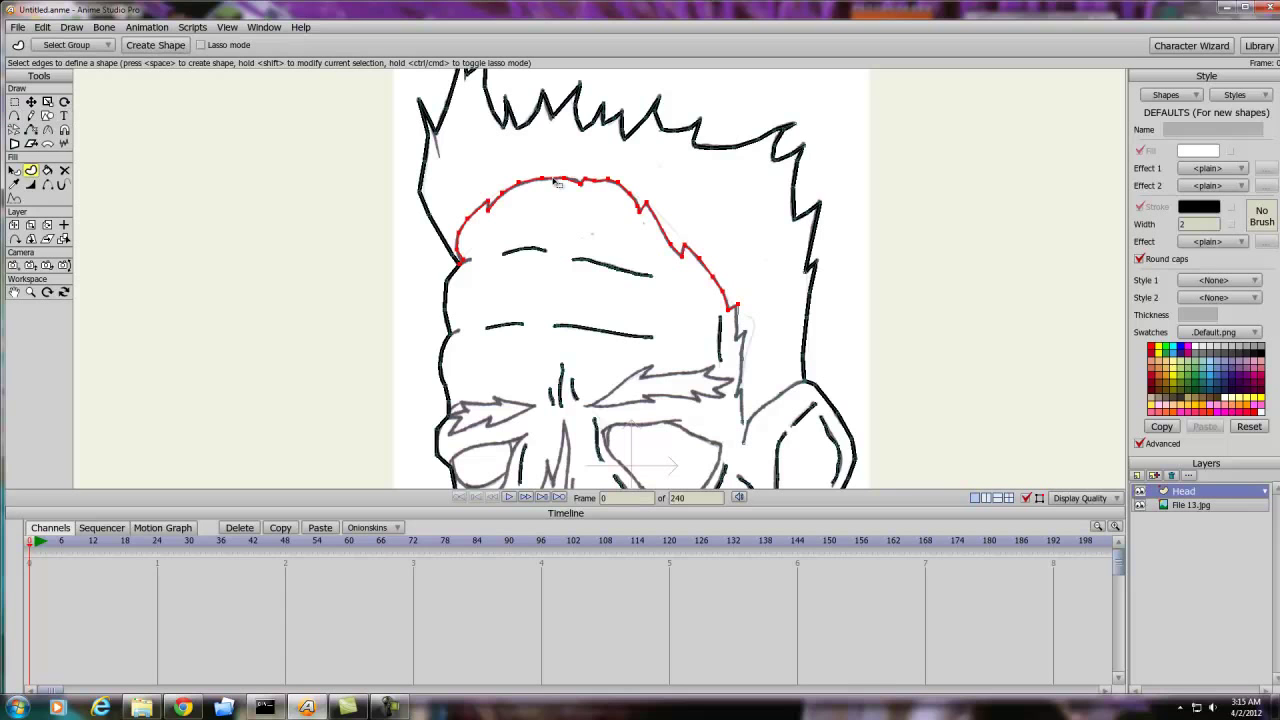
key("space")
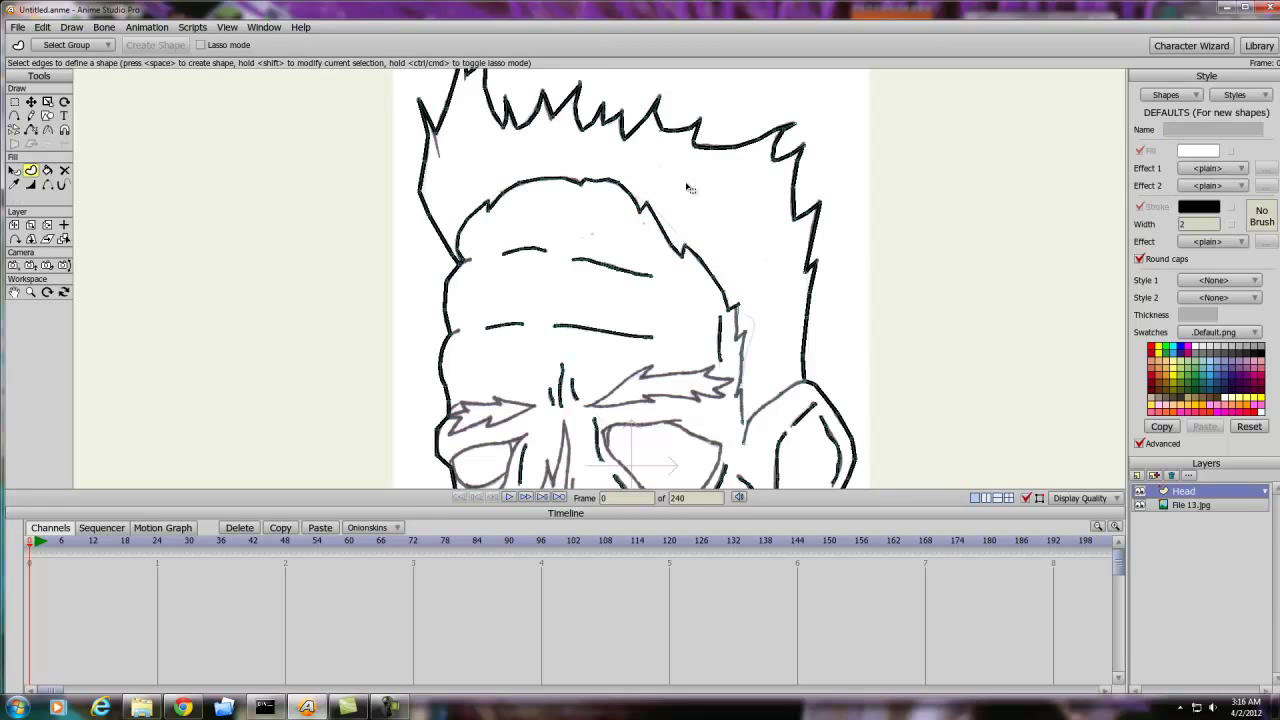
Render the current frame to preview the head, close the preview and inspect the hairline
key("ctrl+r")
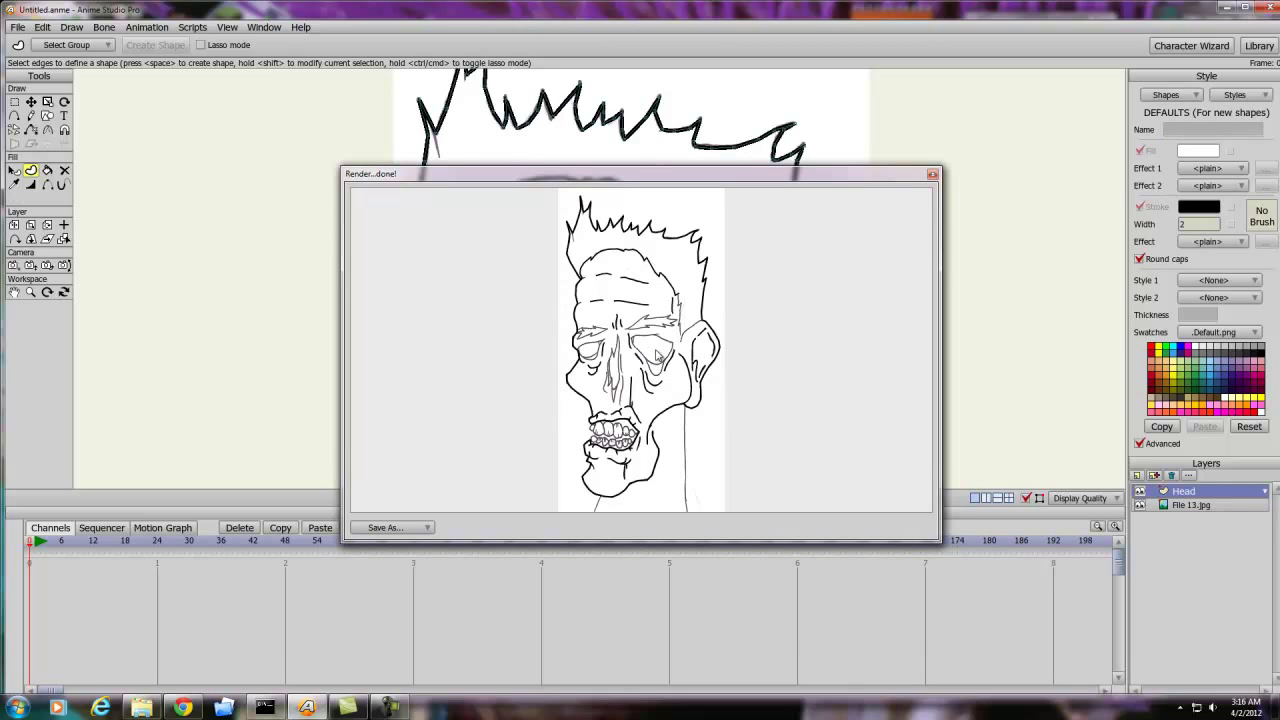
left_click(932, 175)
scroll(845, 360, "up", 2)
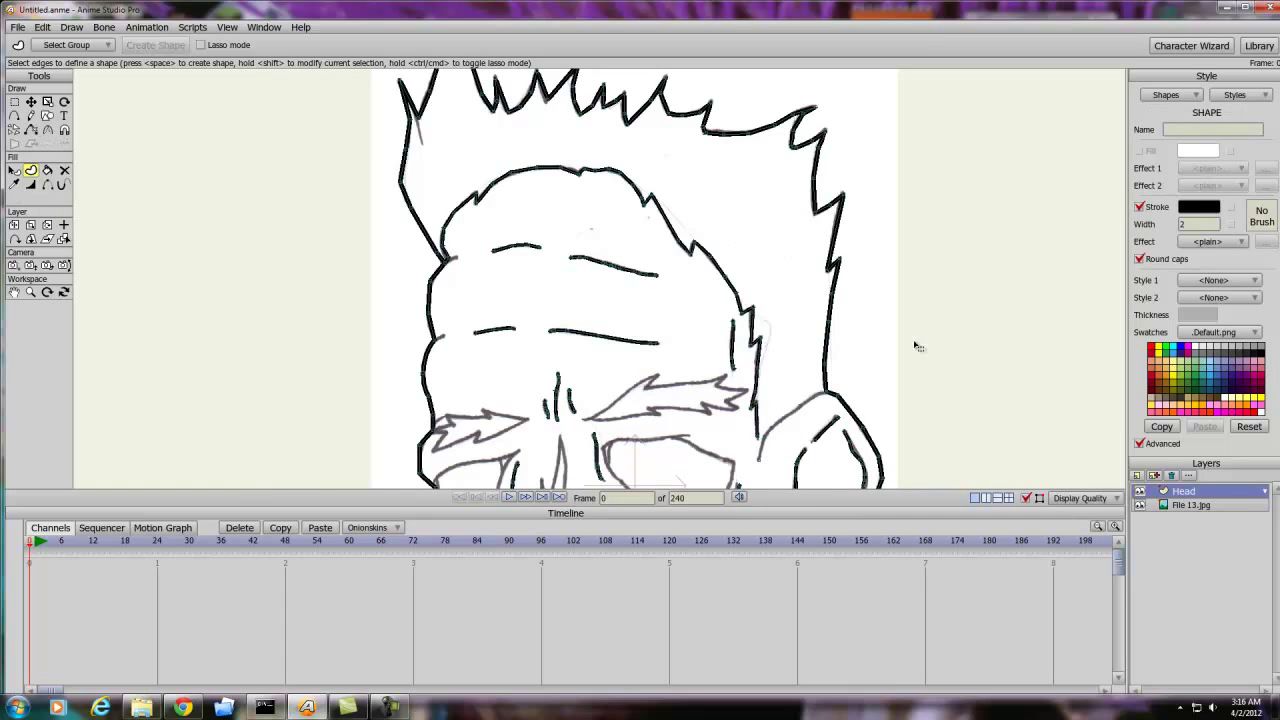
scroll(920, 368, "down", 2)
scroll(900, 400, "up", 2)
Move the File 13.jpg reference layer aside, render the frame to compare the tracing with the sketch, and undo the move
left_click(1190, 505)
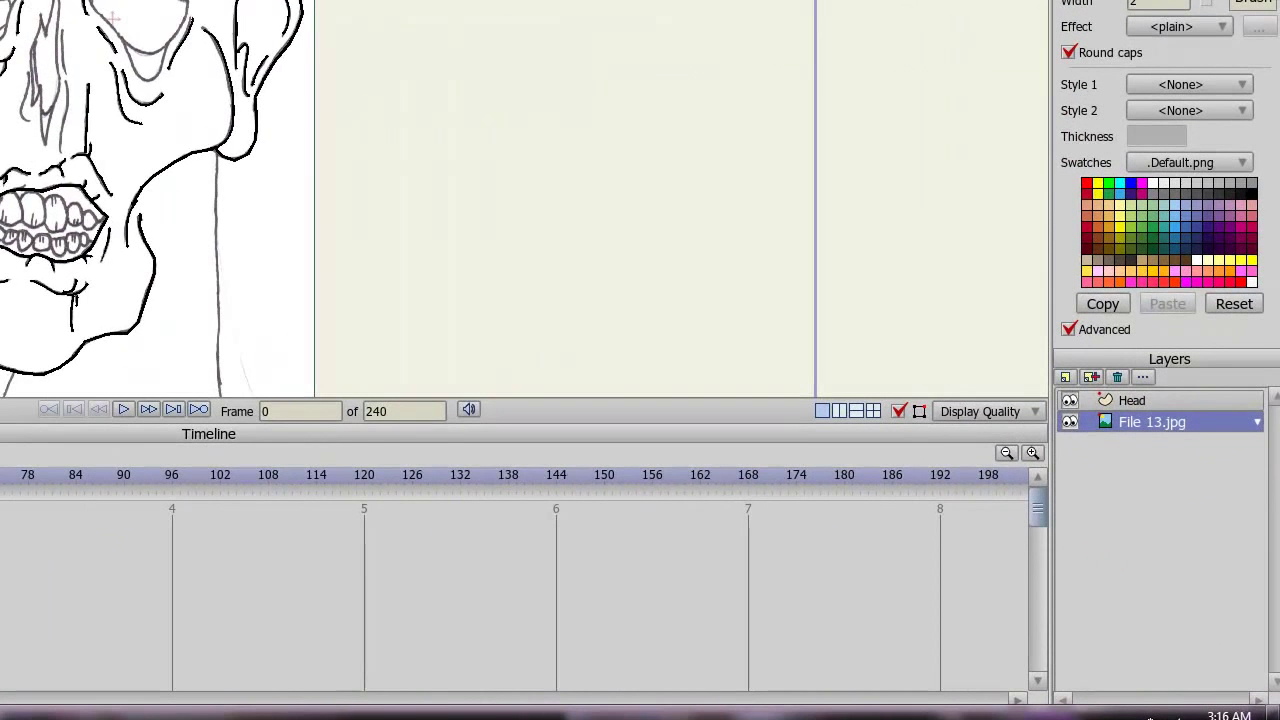
left_click_drag(248, 221, 838, 210)
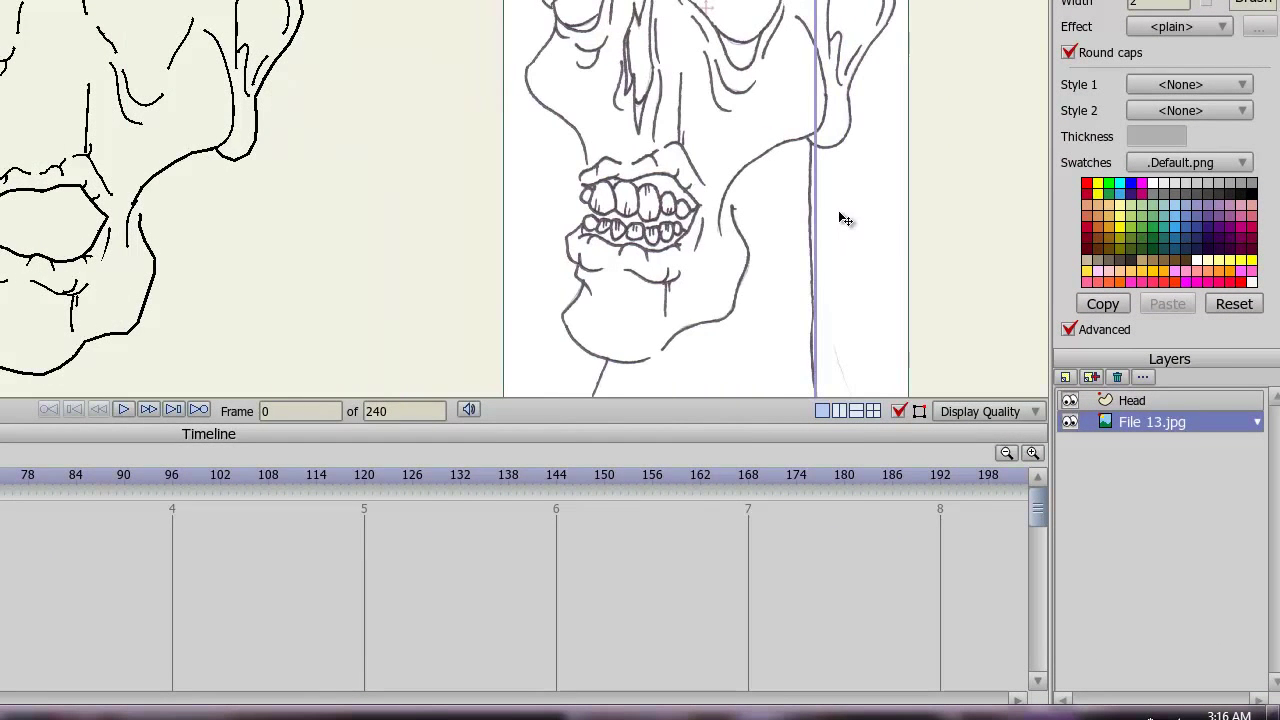
key("ctrl+r")
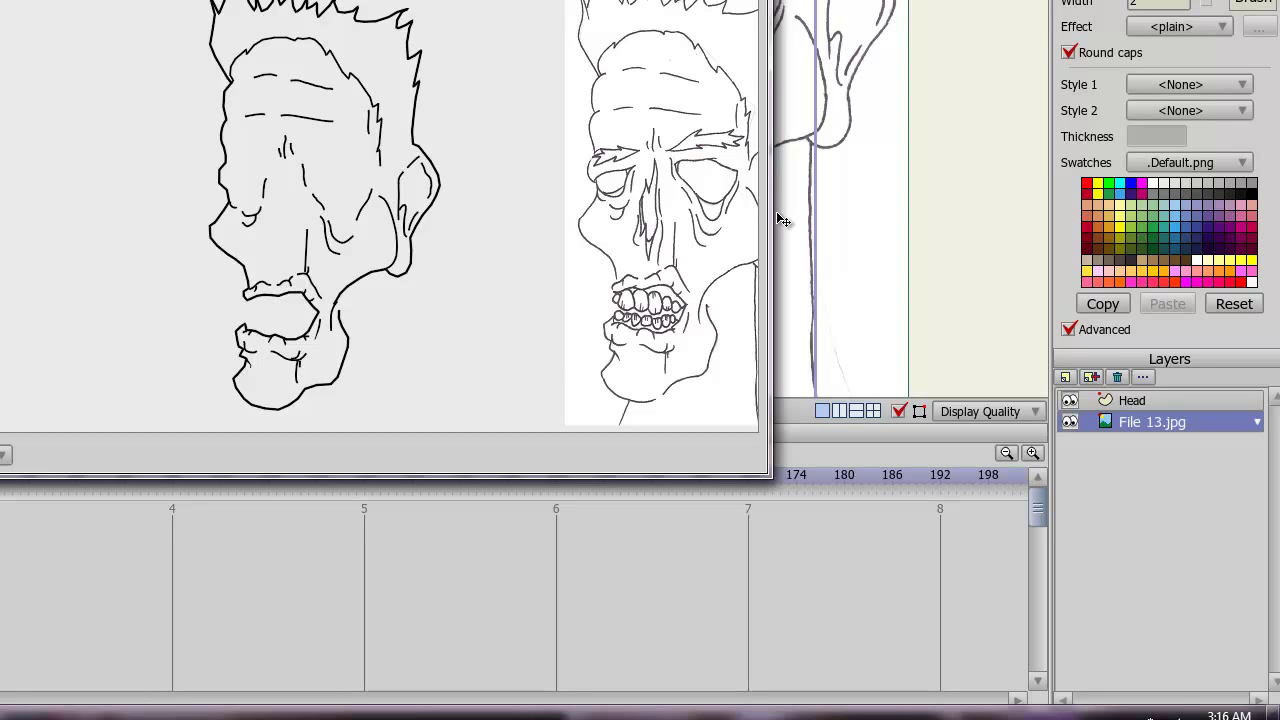
key("super+space")
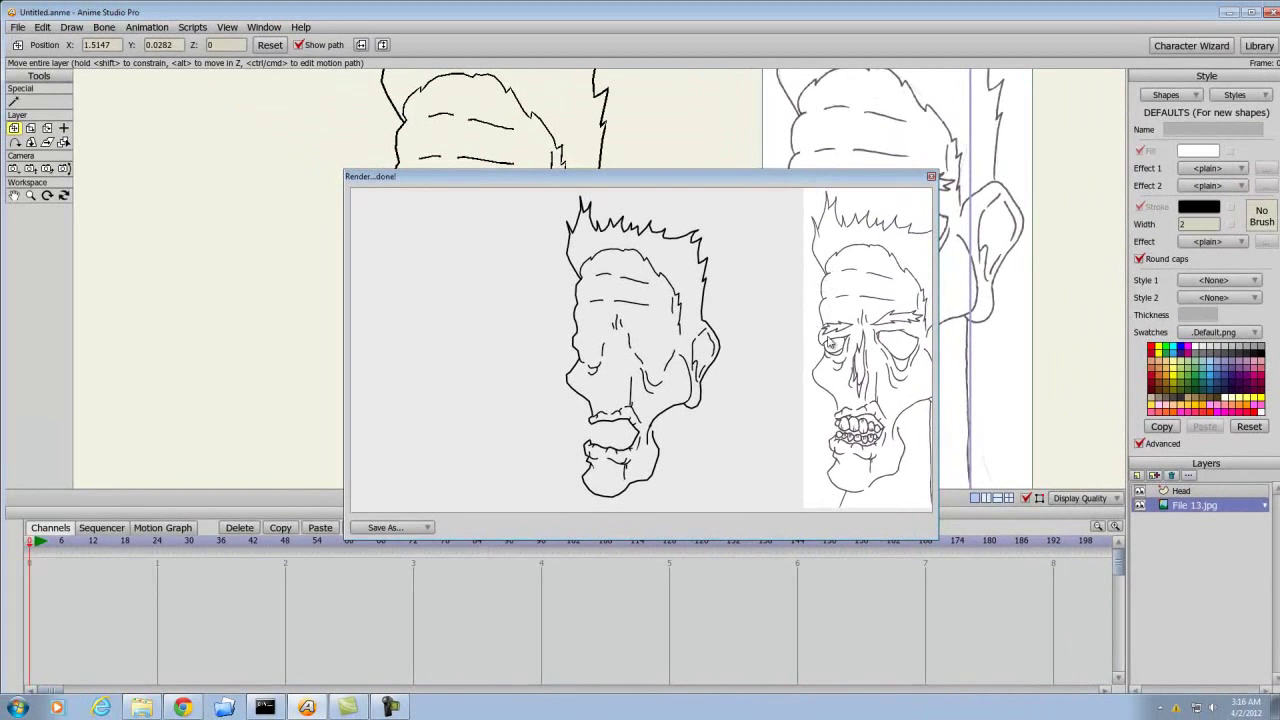
left_click(931, 177)
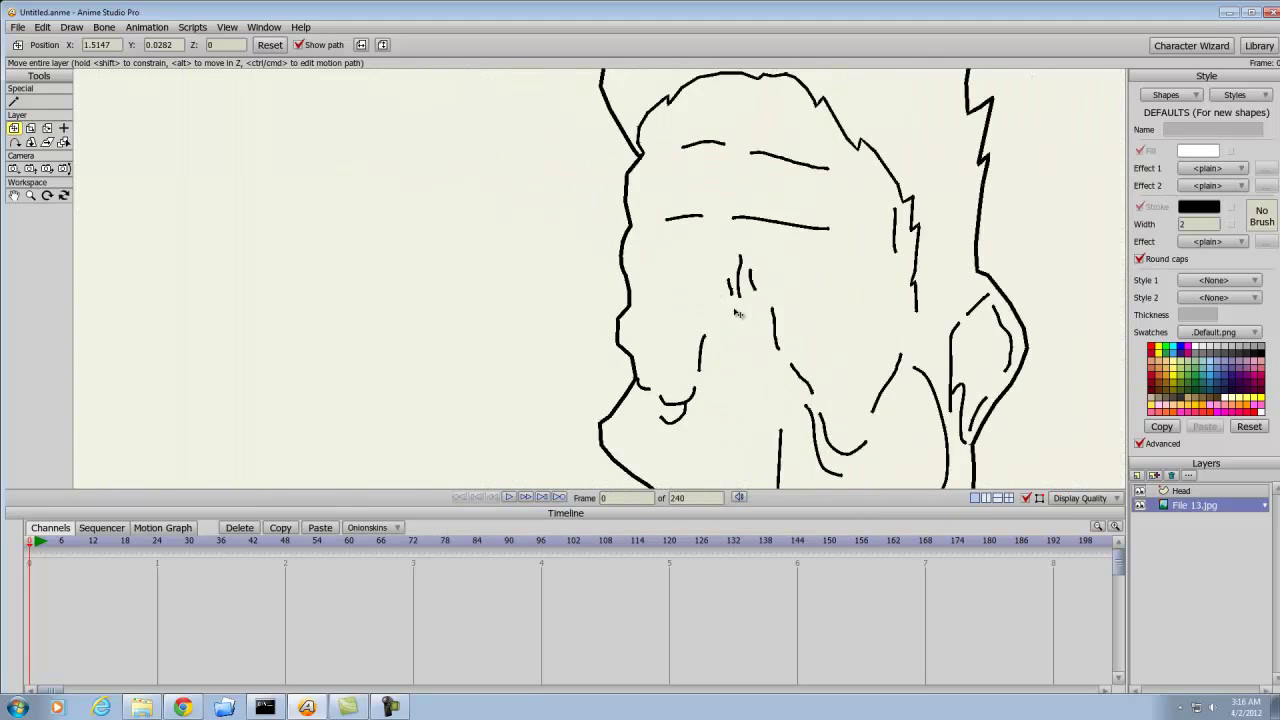
key("ctrl+z")
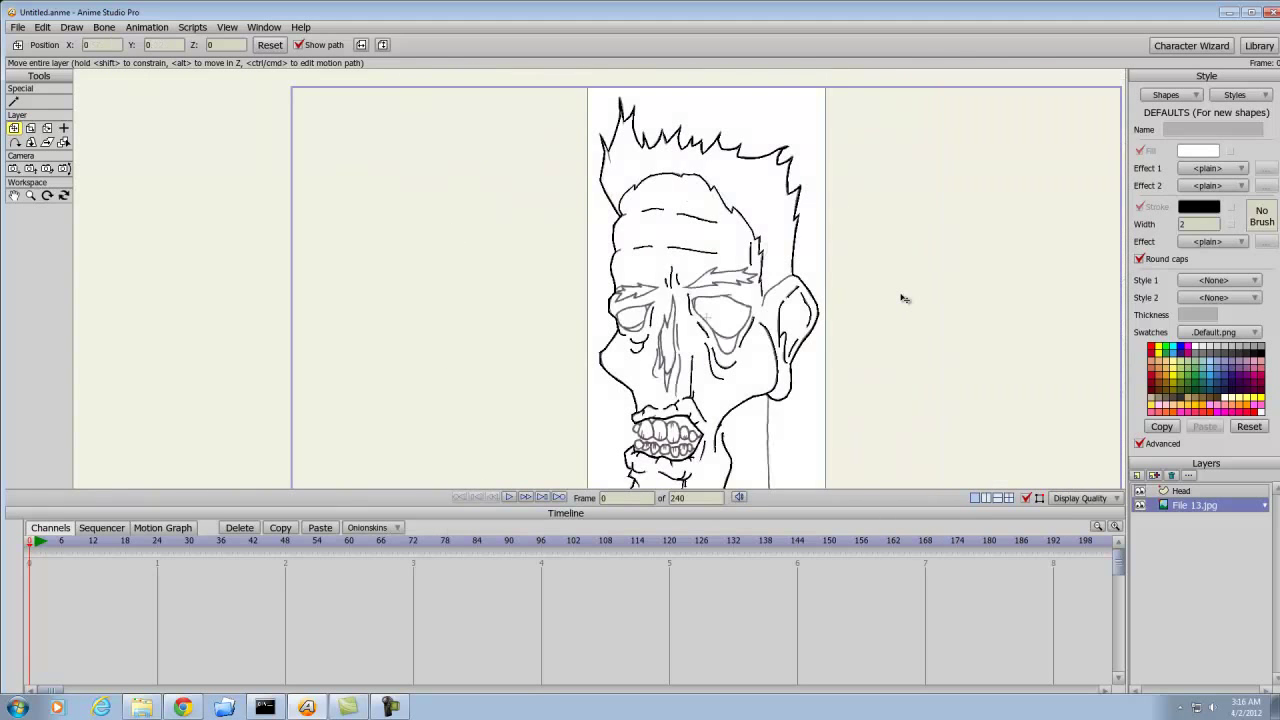
Make the Head layer active again and undo its accidental resize
scroll(690, 262, "up", 2)
left_click_drag(683, 260, 671, 320)
scroll(671, 322, "up", 1)
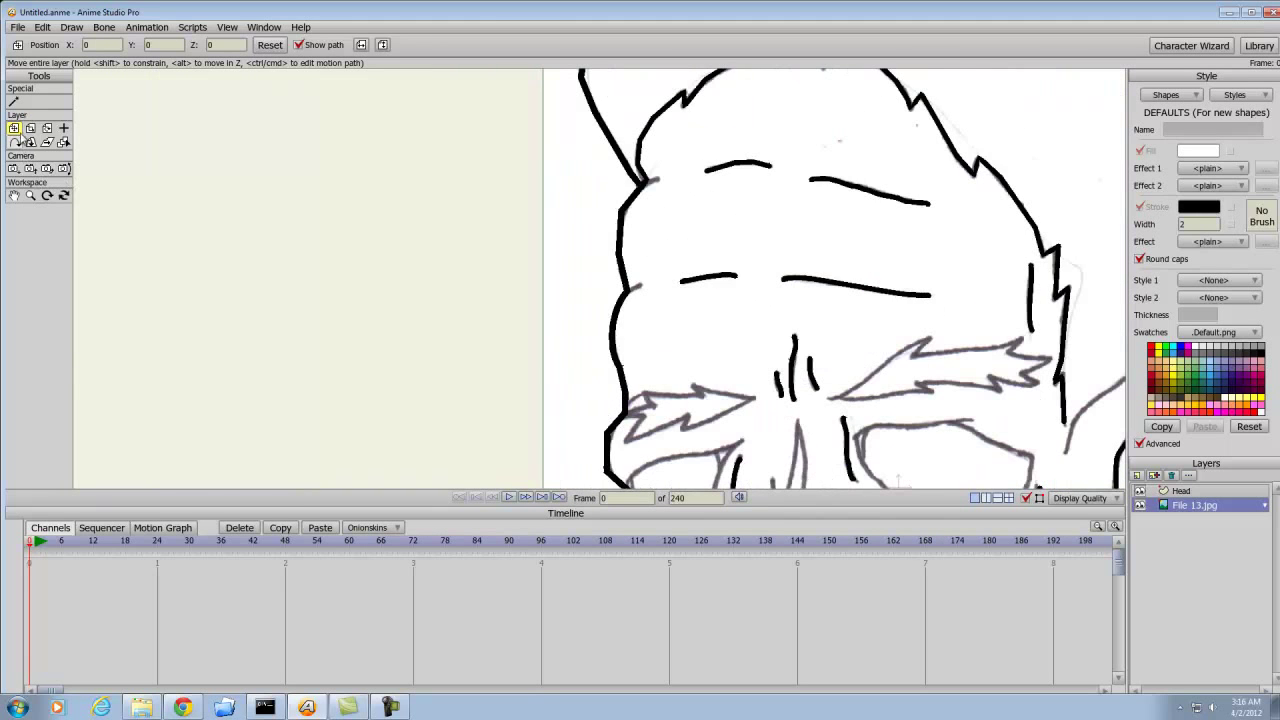
left_click(31, 129)
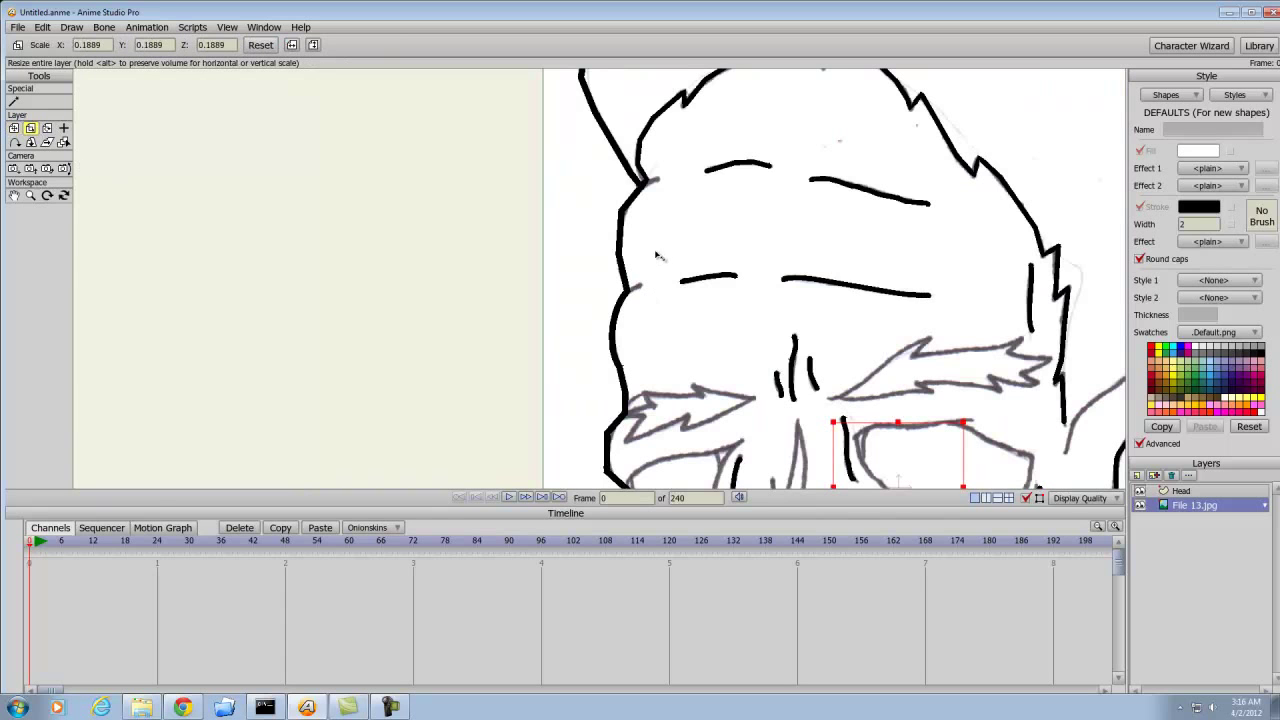
left_click(1183, 492)
left_click_drag(603, 189, 612, 266)
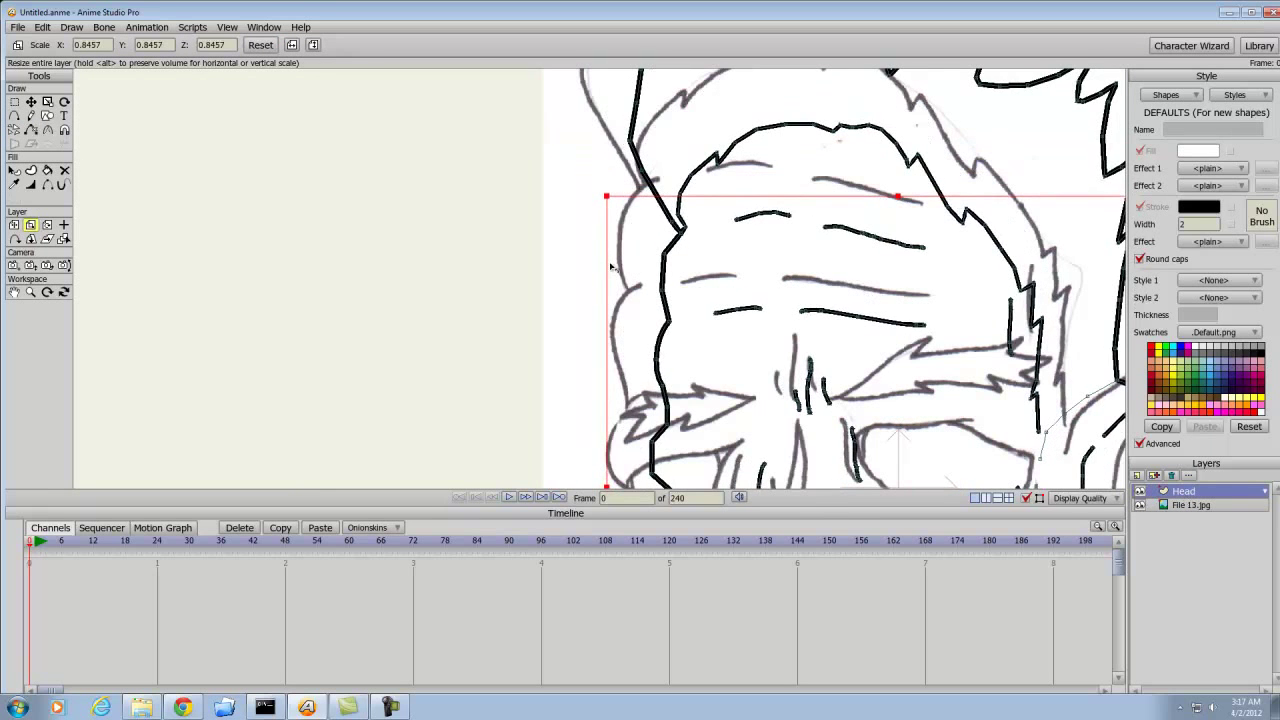
key("ctrl+z")
Round the curvature of the forehead's left outline points and add an outline point just below the lower wrinkle notch
left_click(14, 102)
left_click_drag(587, 196, 698, 397)
left_click(46, 134)
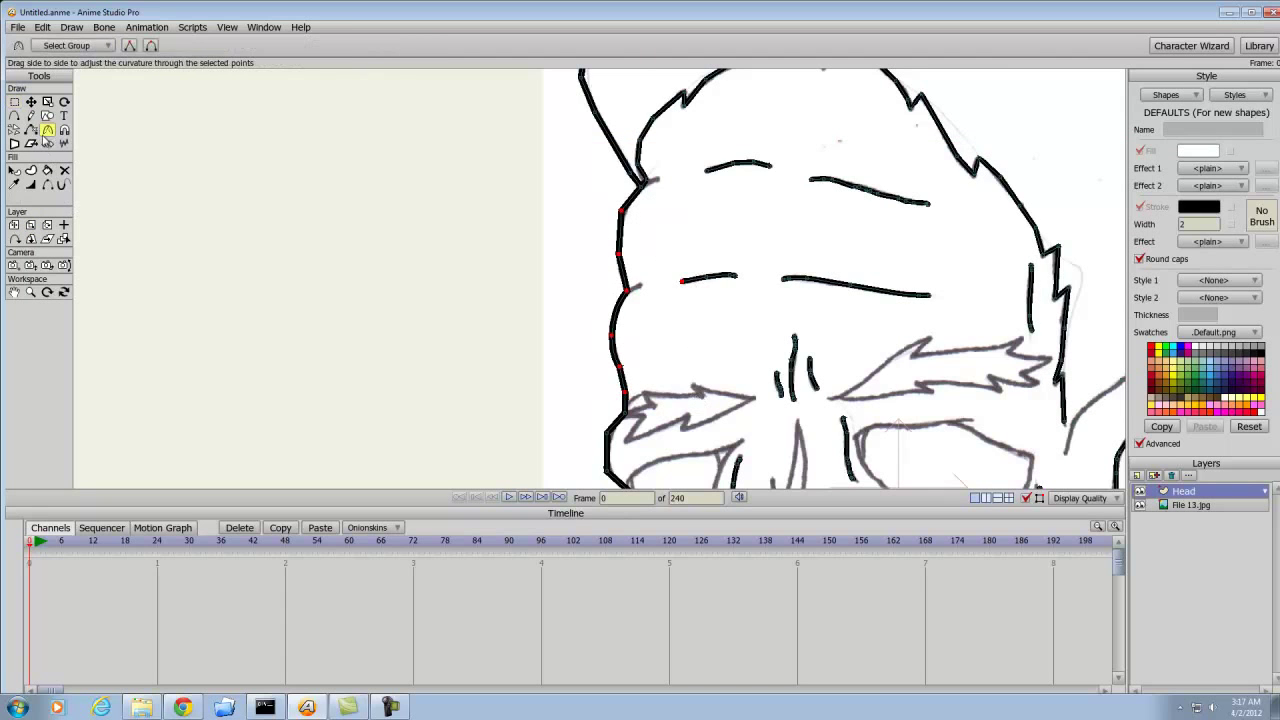
left_click(151, 46)
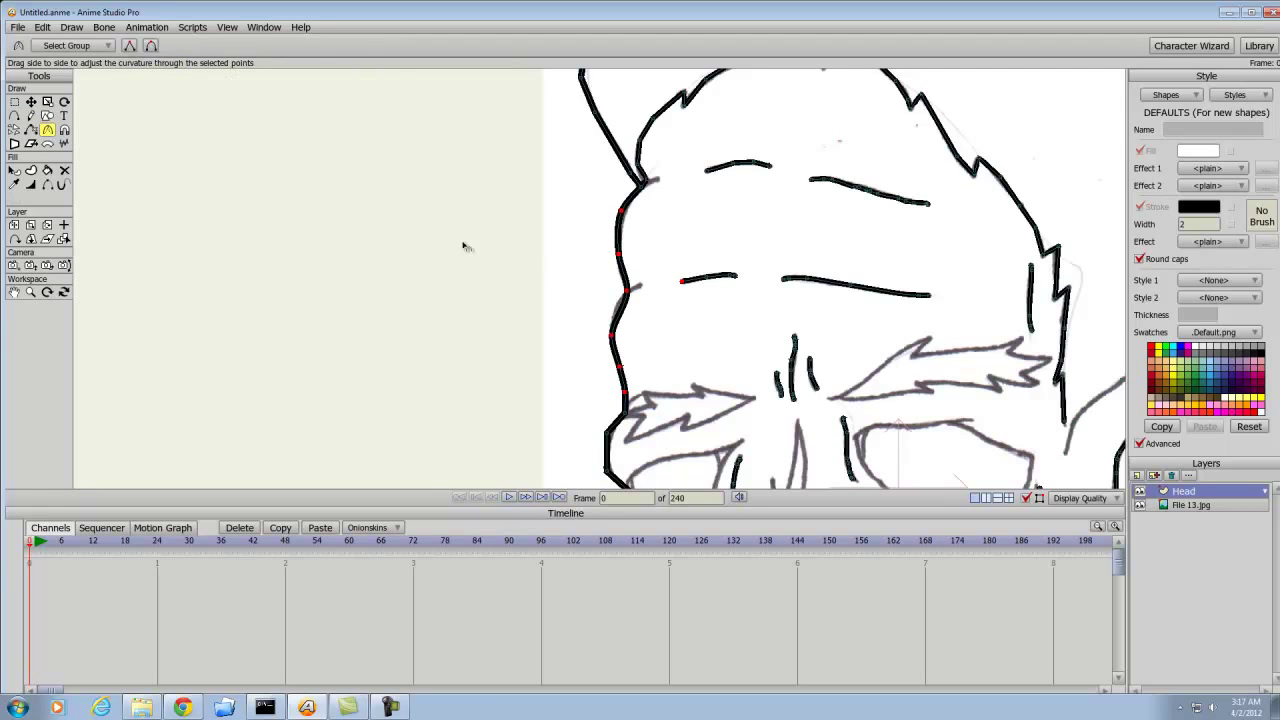
left_click(14, 115)
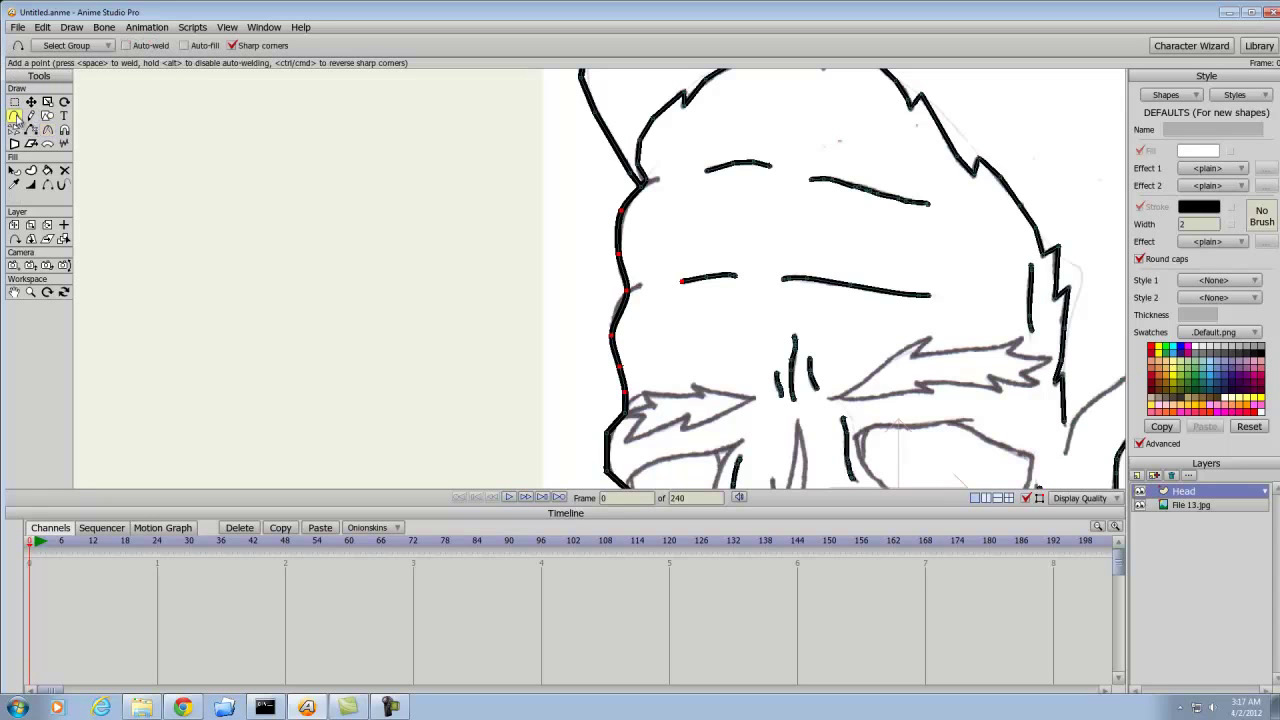
left_click(621, 307)
Draw short freehand creases running inward from the lower and upper notches in the forehead's left outline
left_click(30, 115)
scroll(585, 327, "up", 3)
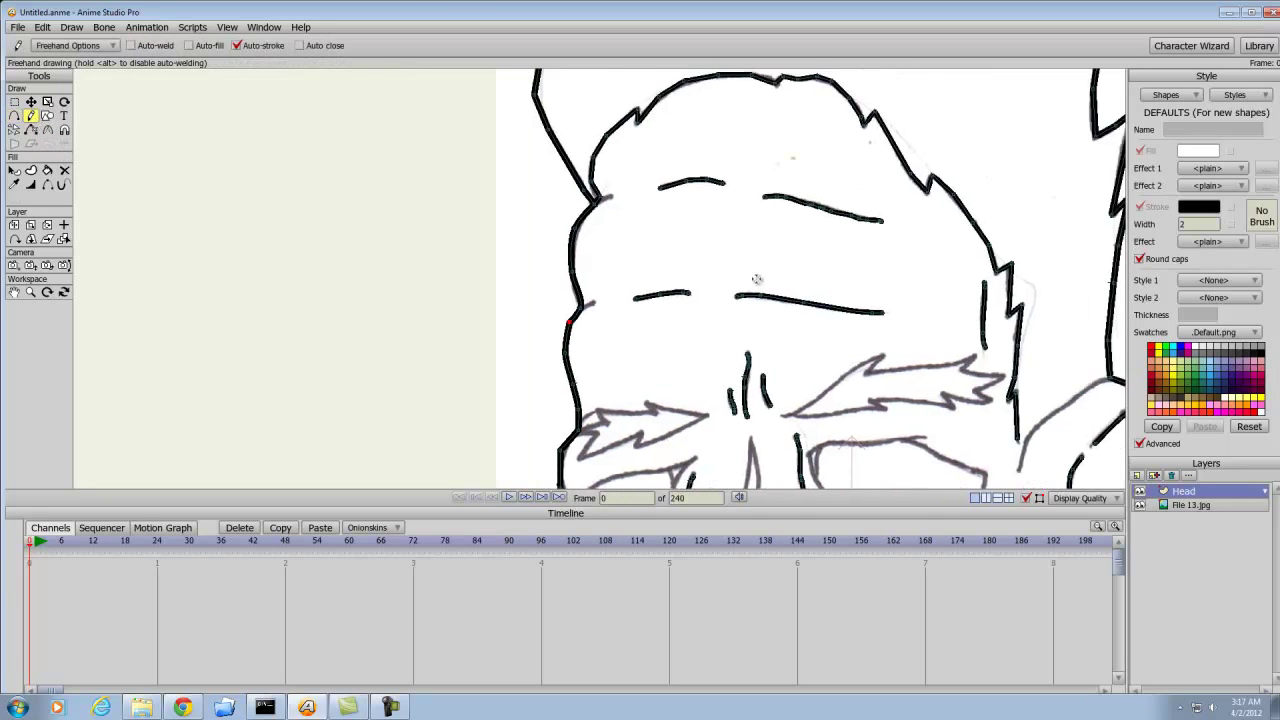
left_click_drag(578, 328, 603, 318)
left_click_drag(610, 252, 614, 384)
left_click_drag(607, 280, 641, 271)
Round the curvature of the outline points around the protruding left cheekbone
scroll(688, 350, "down", 4)
left_click_drag(690, 373, 675, 218)
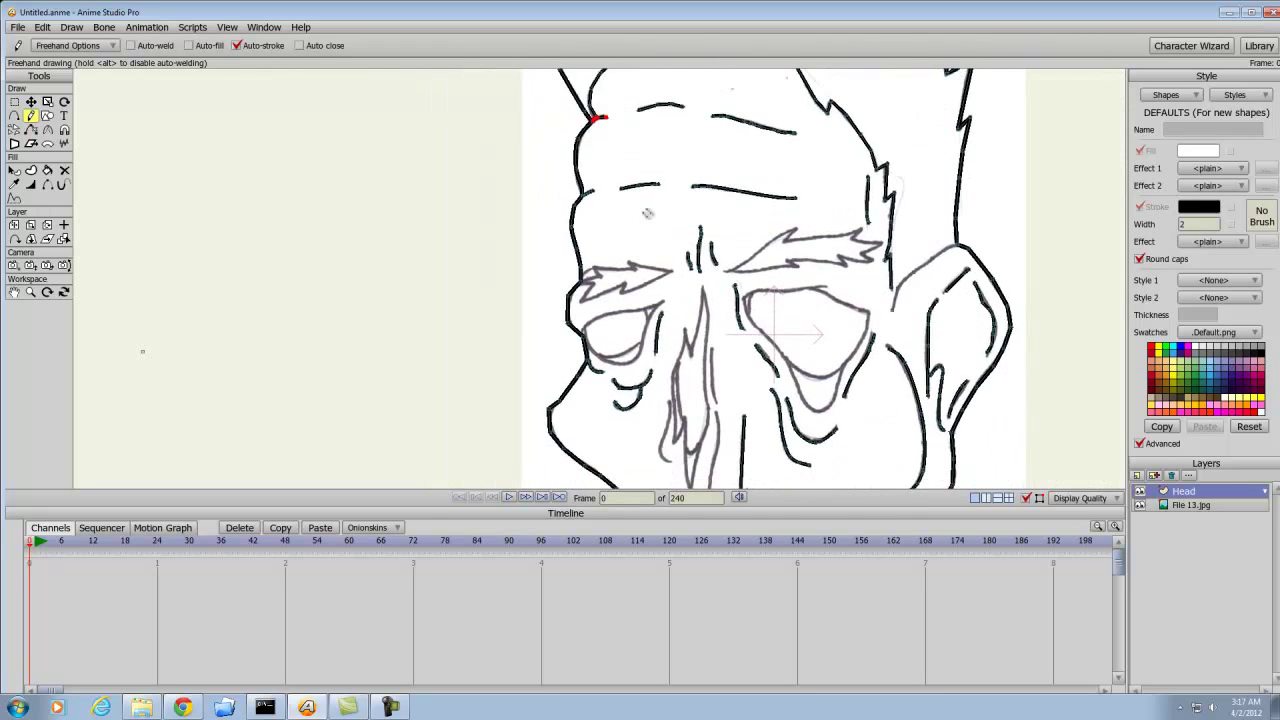
scroll(645, 210, "down", 1)
scroll(641, 205, "up", 2)
scroll(649, 184, "down", 3)
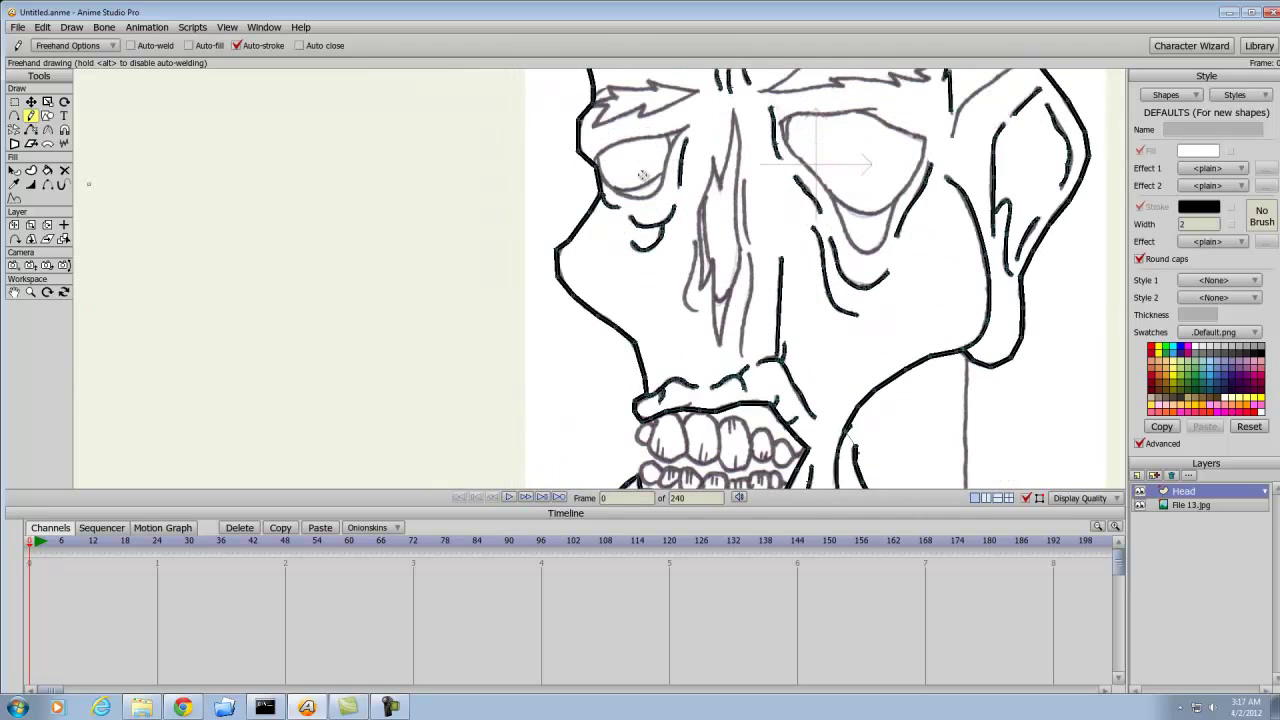
left_click(14, 101)
left_click_drag(541, 222, 588, 329)
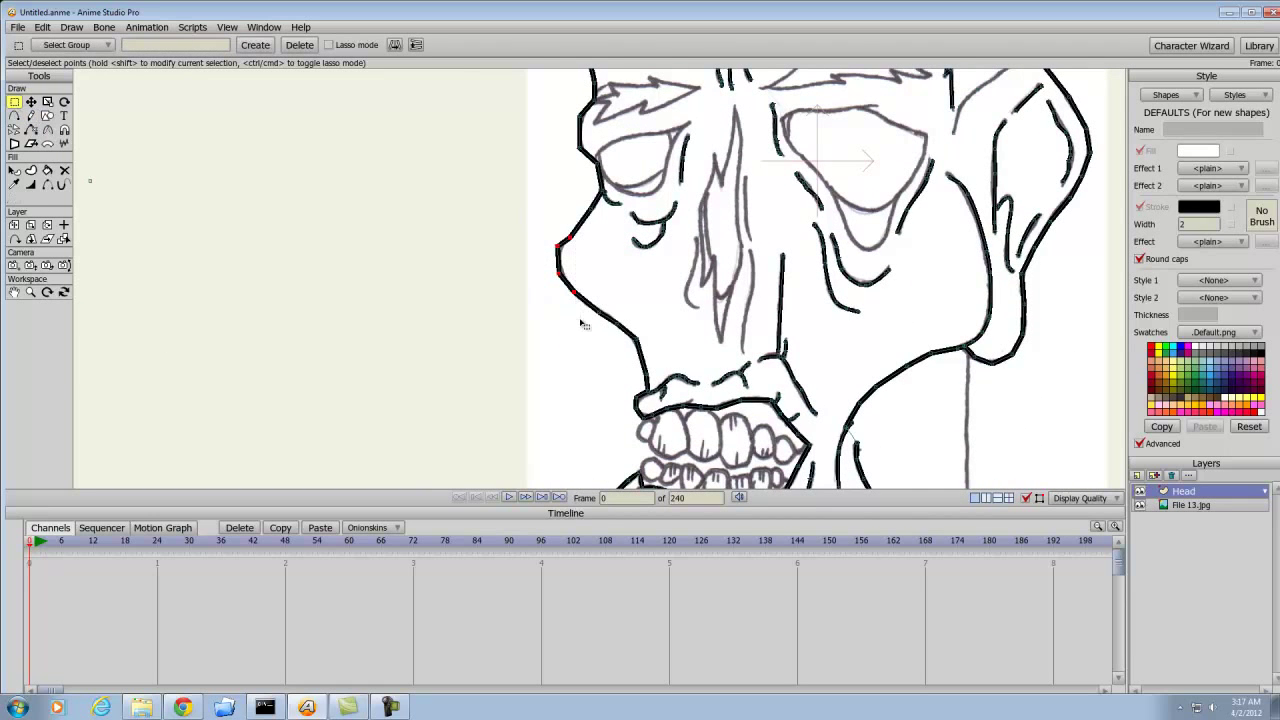
left_click(48, 131)
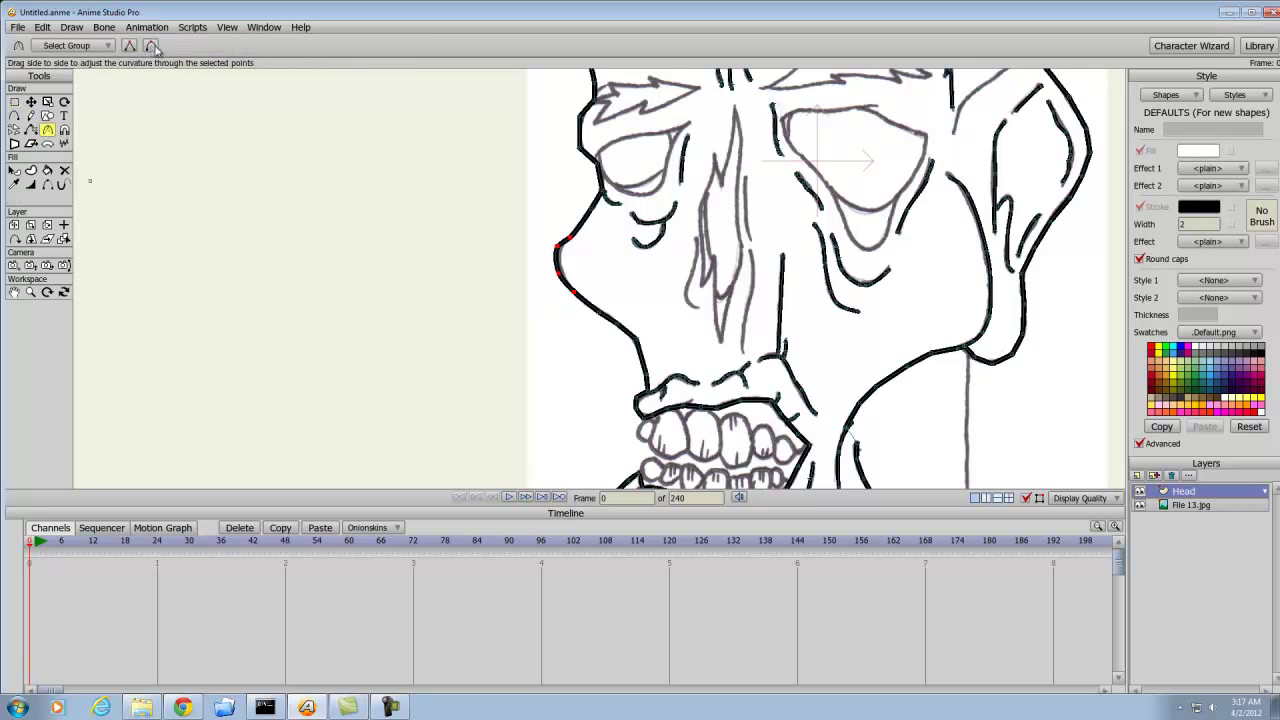
Shift the two outermost points of the left cheekbone outline slightly inward to match the sketch line
left_click(31, 101)
scroll(602, 336, "up", 3)
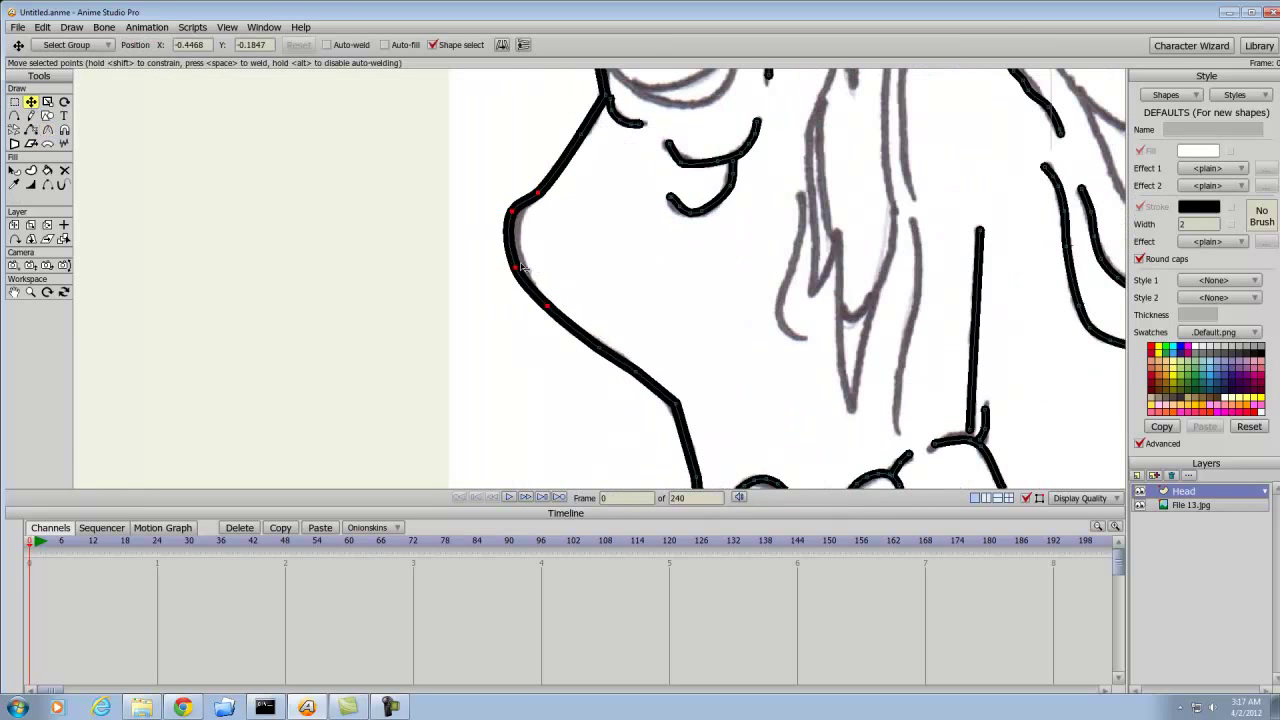
left_click(470, 256)
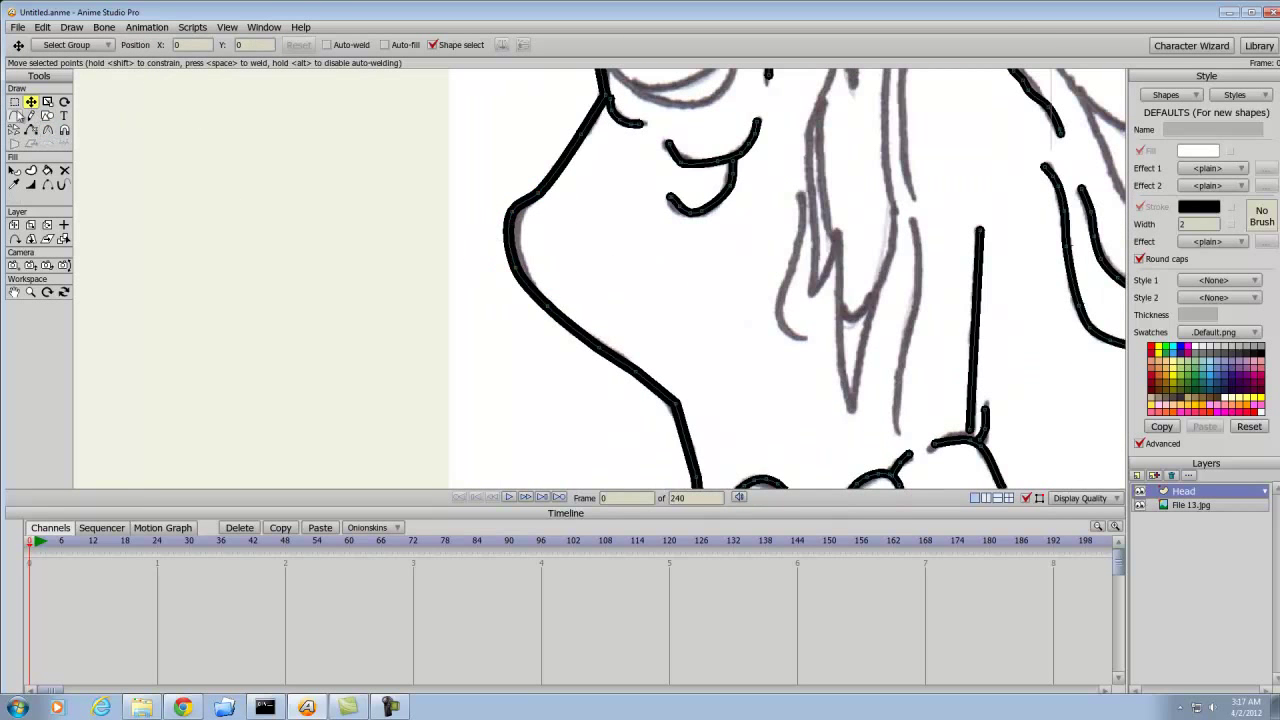
left_click(14, 101)
left_click_drag(499, 187, 516, 290)
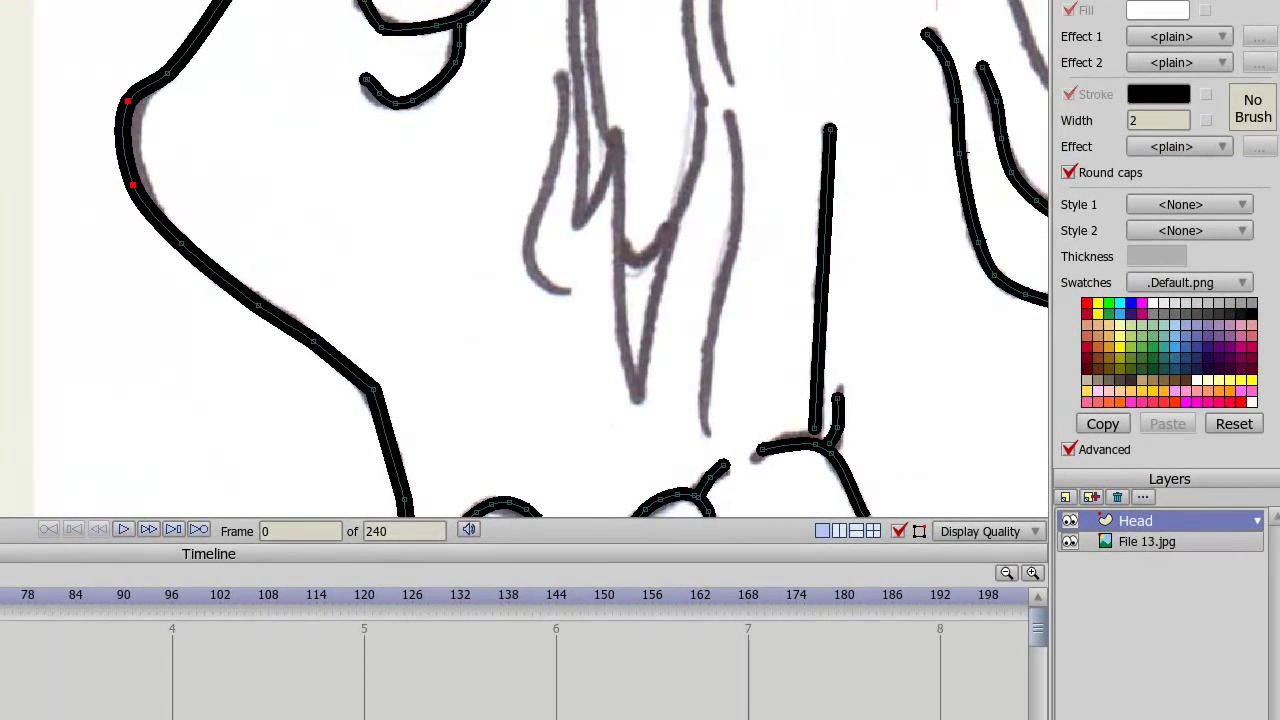
key("ctrl+shift+Right")
key("ctrl+shift+Right")
key("ctrl+shift+Left")
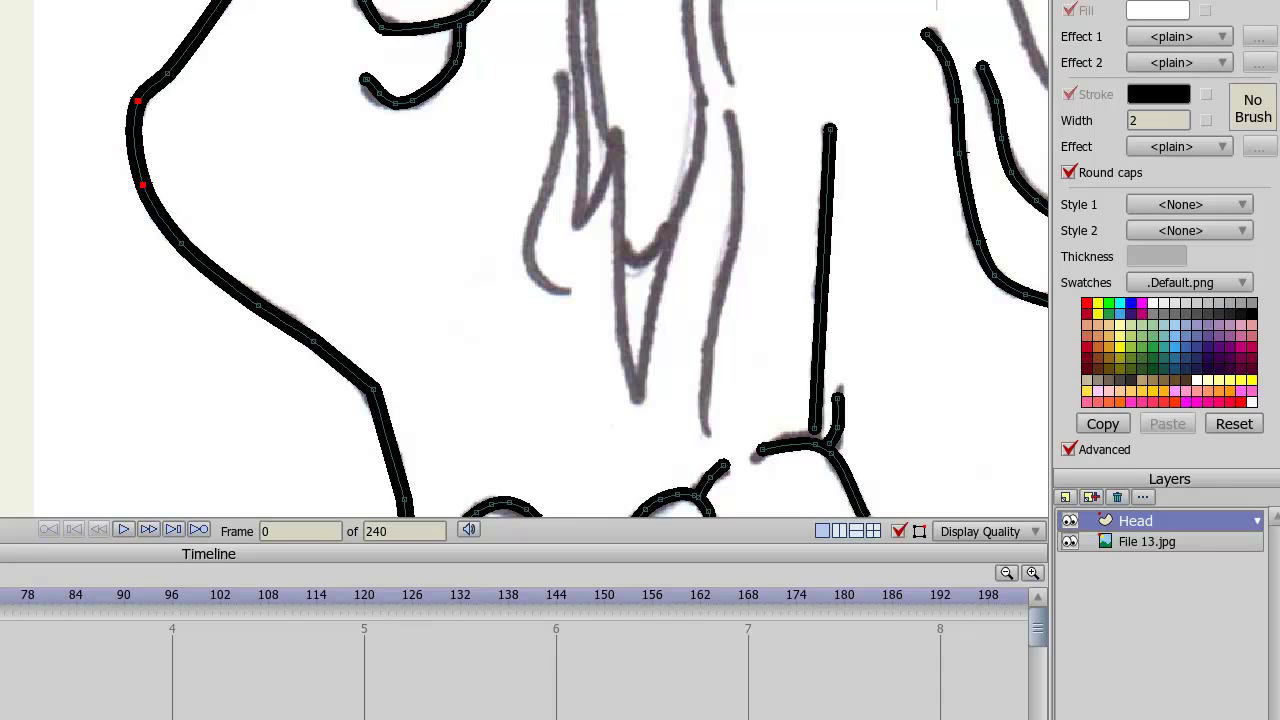
Jump to frame 240 and nudge the two outermost left cheekbone outline points slightly further right
key("shift+Right")
key("Right")
key("Right")
key("Right")
key("Right")
key("Right")
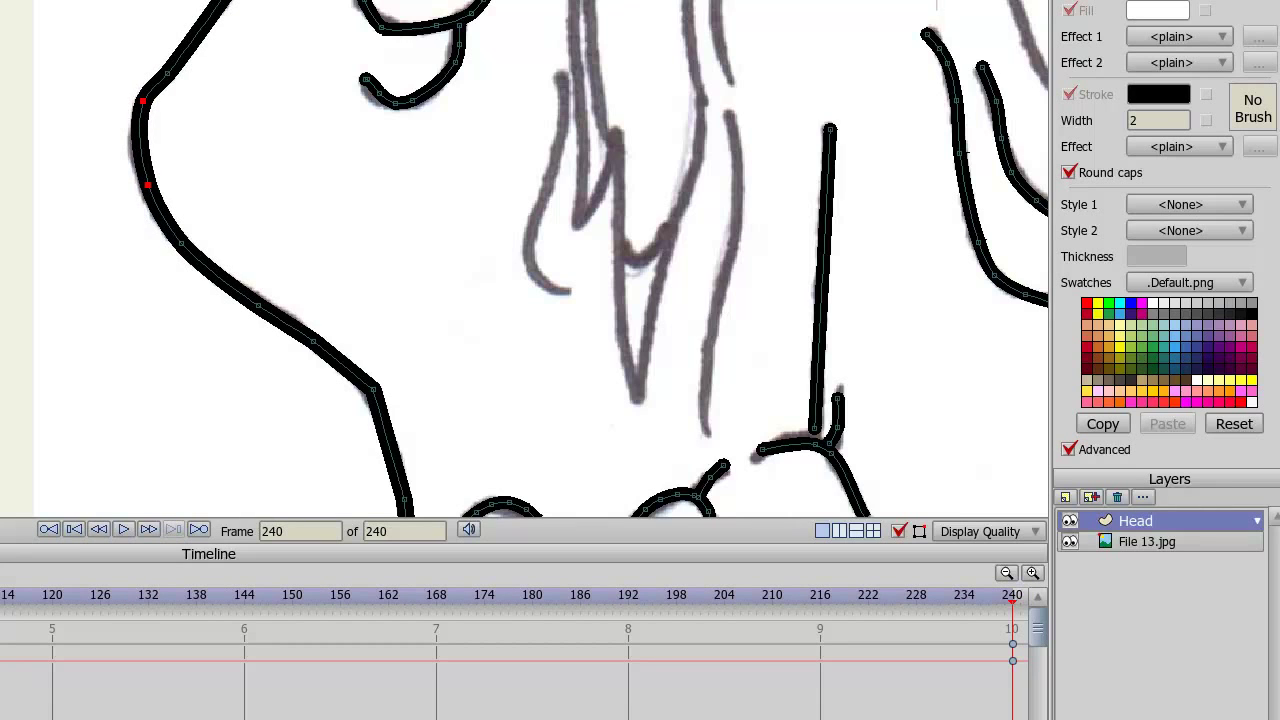
Round the curvature of the outline points along the bottom of the chin
scroll(480, 234, "down", 7)
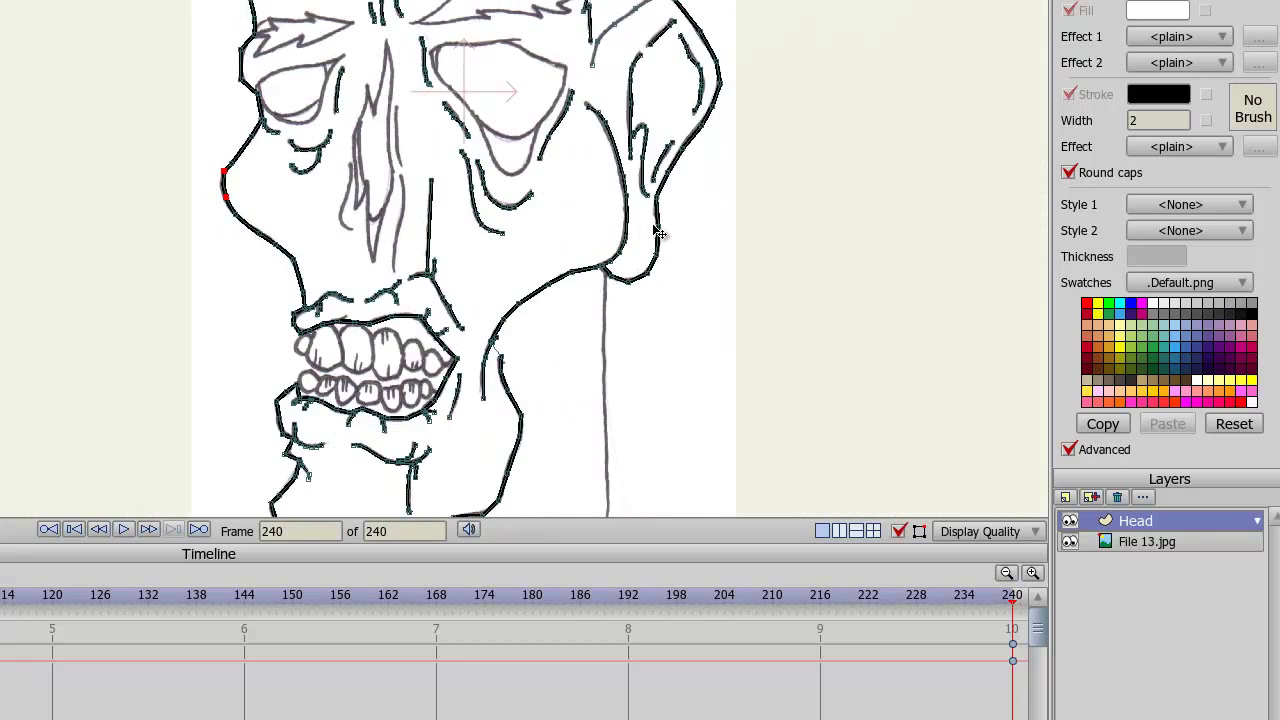
scroll(180, 187, "up", 1)
scroll(180, 185, "up", 4)
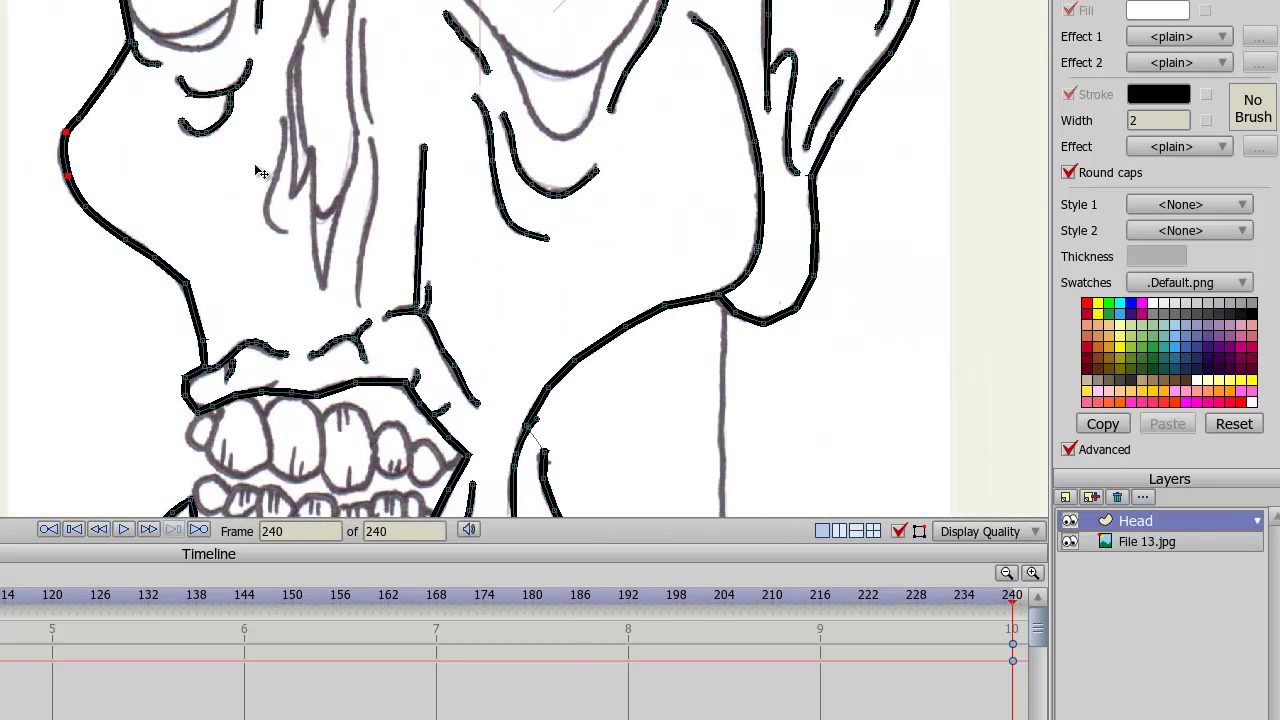
scroll(233, 170, "down", 5)
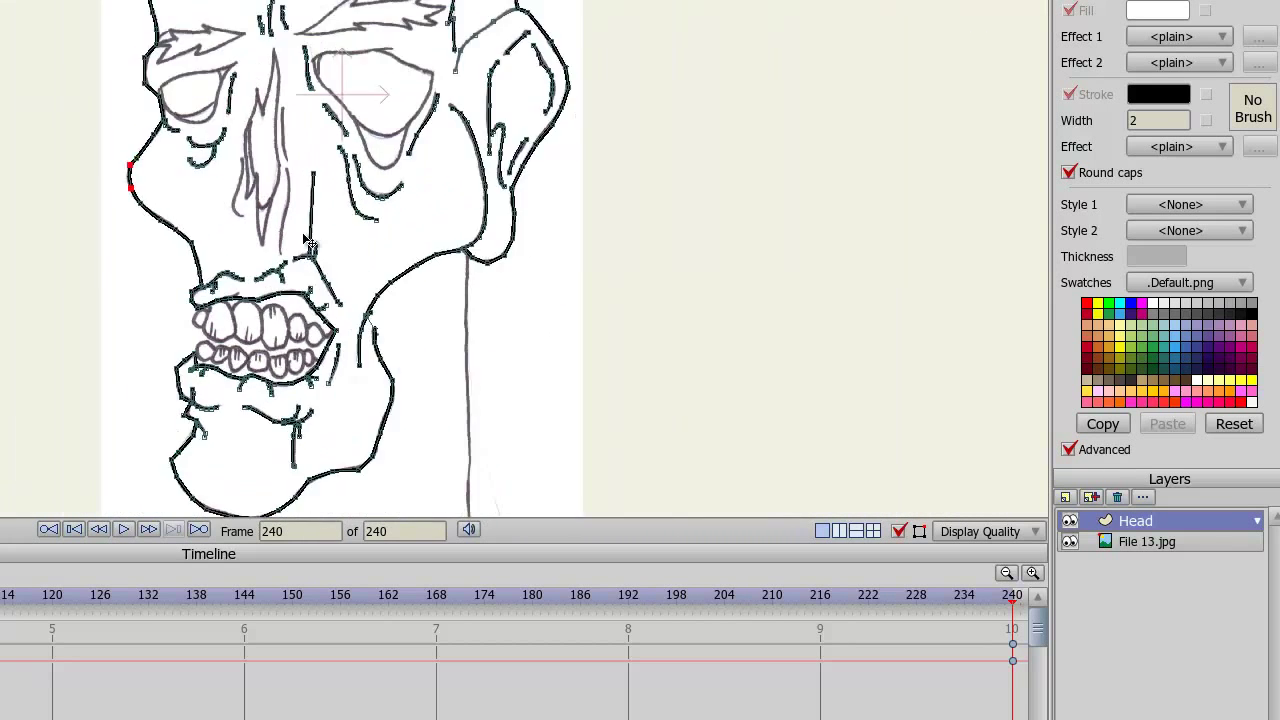
scroll(310, 135, "up", 3)
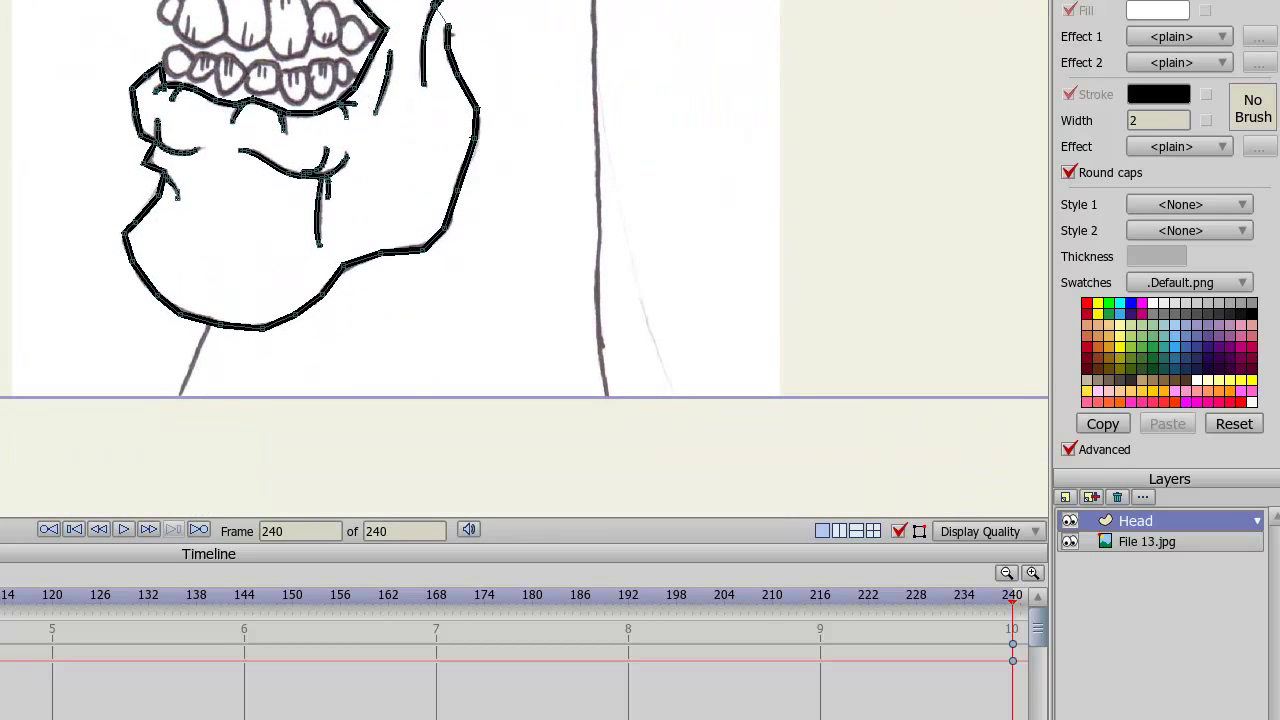
left_click_drag(125, 286, 378, 386)
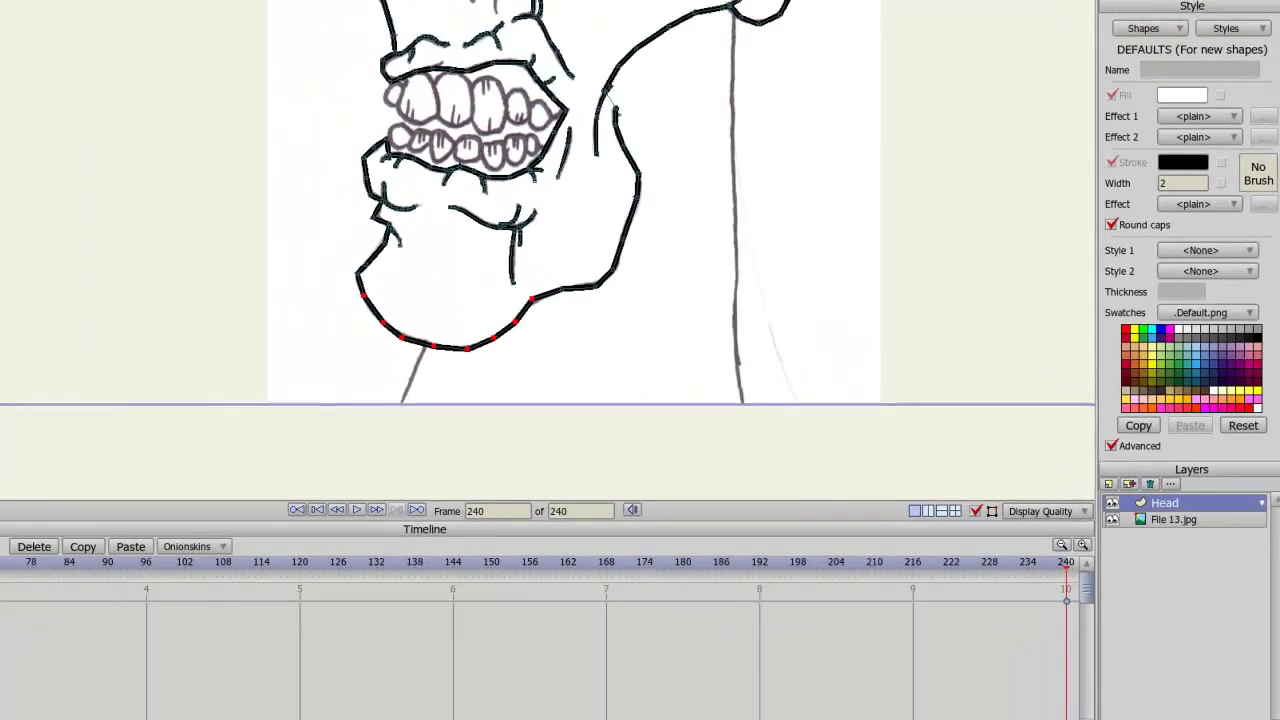
left_click(14, 116)
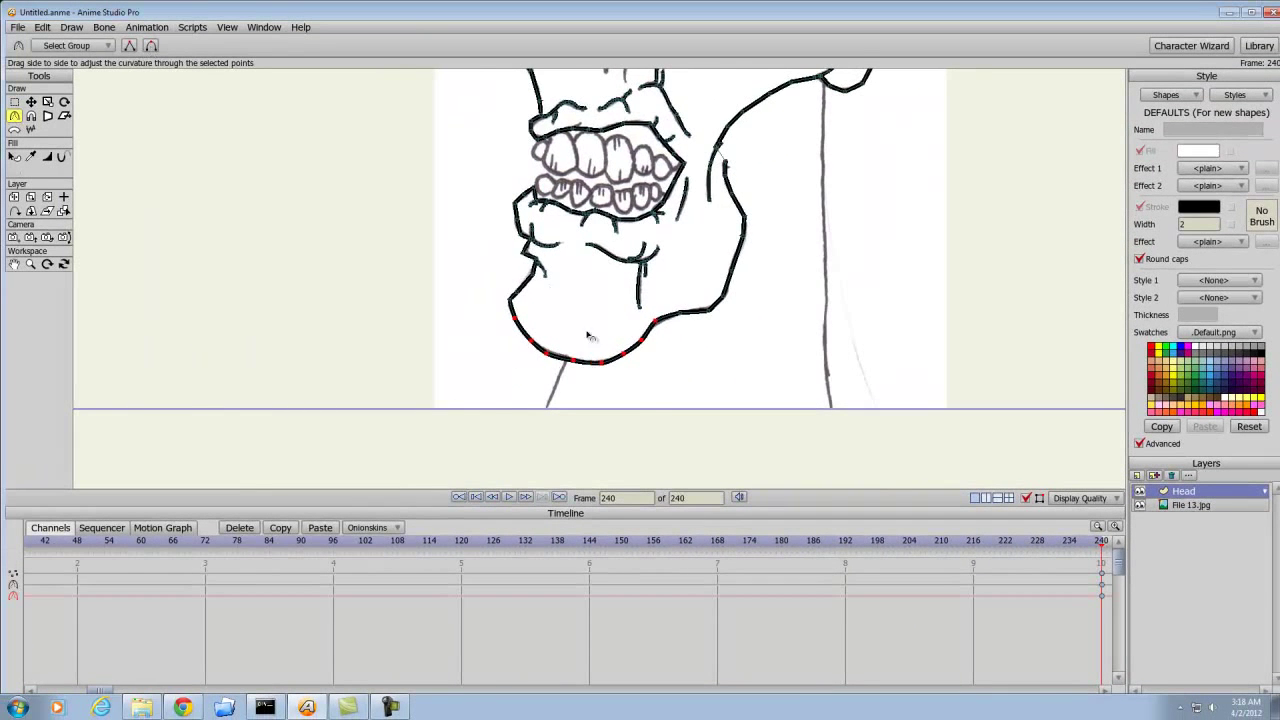
Examine the traced outlines from the chin and mouth up across the whole head
scroll(714, 391, "up", 3)
scroll(710, 385, "down", 3)
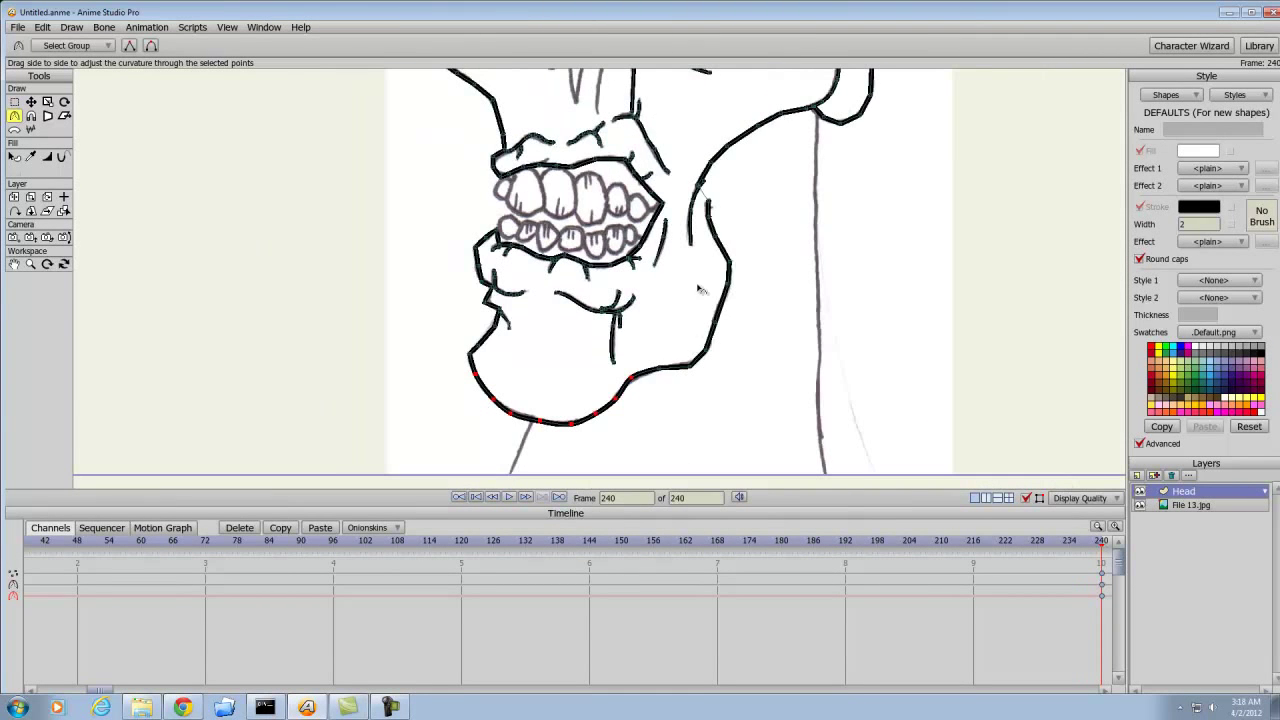
left_click_drag(700, 280, 631, 428)
scroll(647, 392, "up", 2)
scroll(655, 375, "down", 4)
left_click_drag(677, 342, 669, 447)
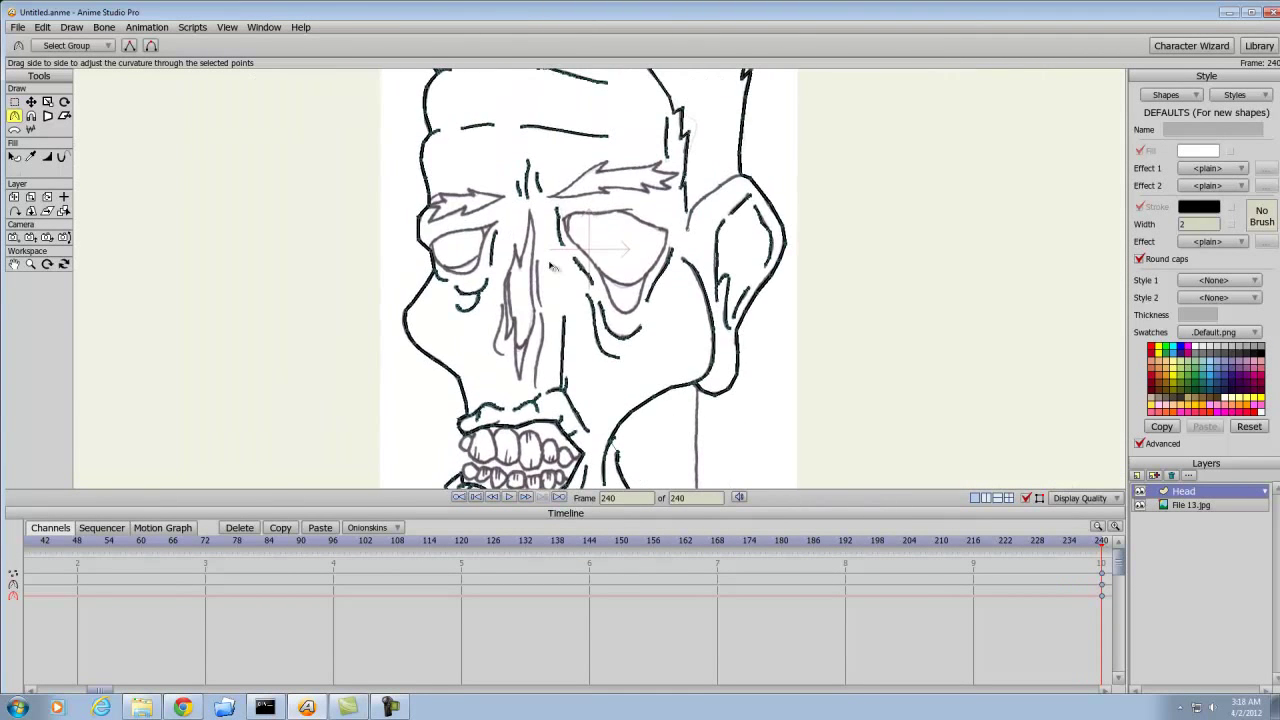
left_click_drag(632, 291, 732, 279)
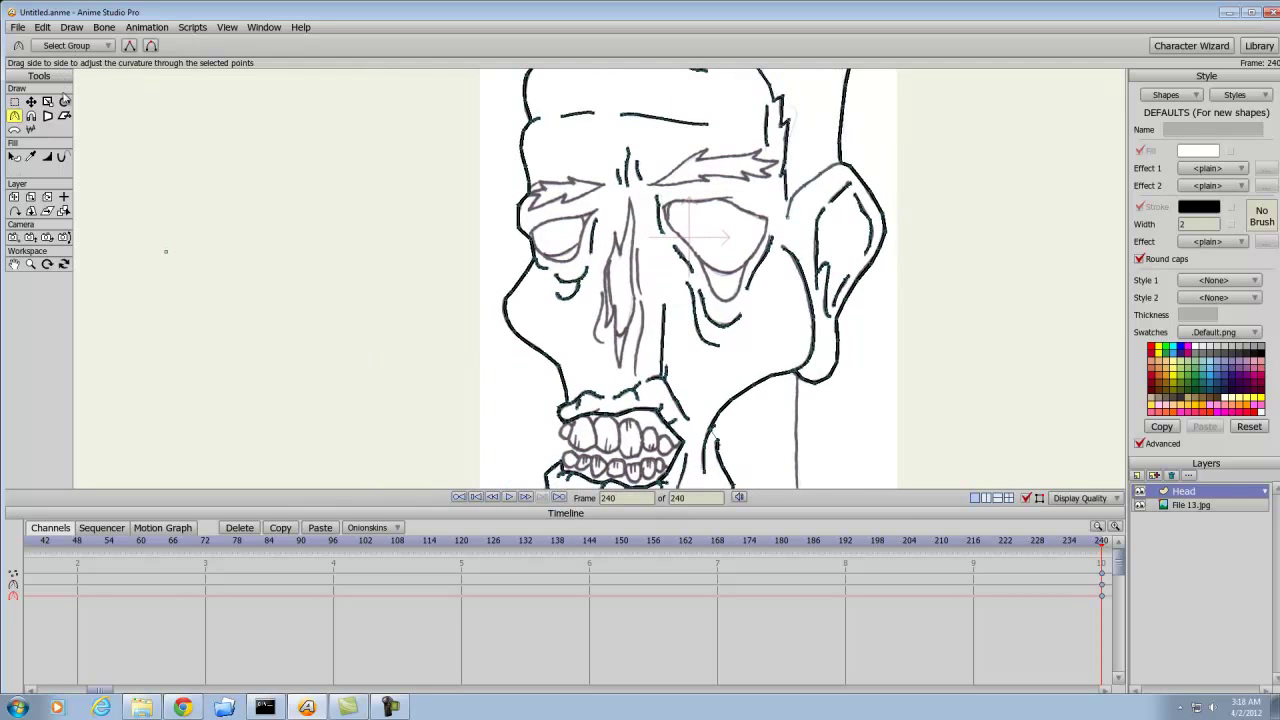
scroll(838, 305, "down", 3)
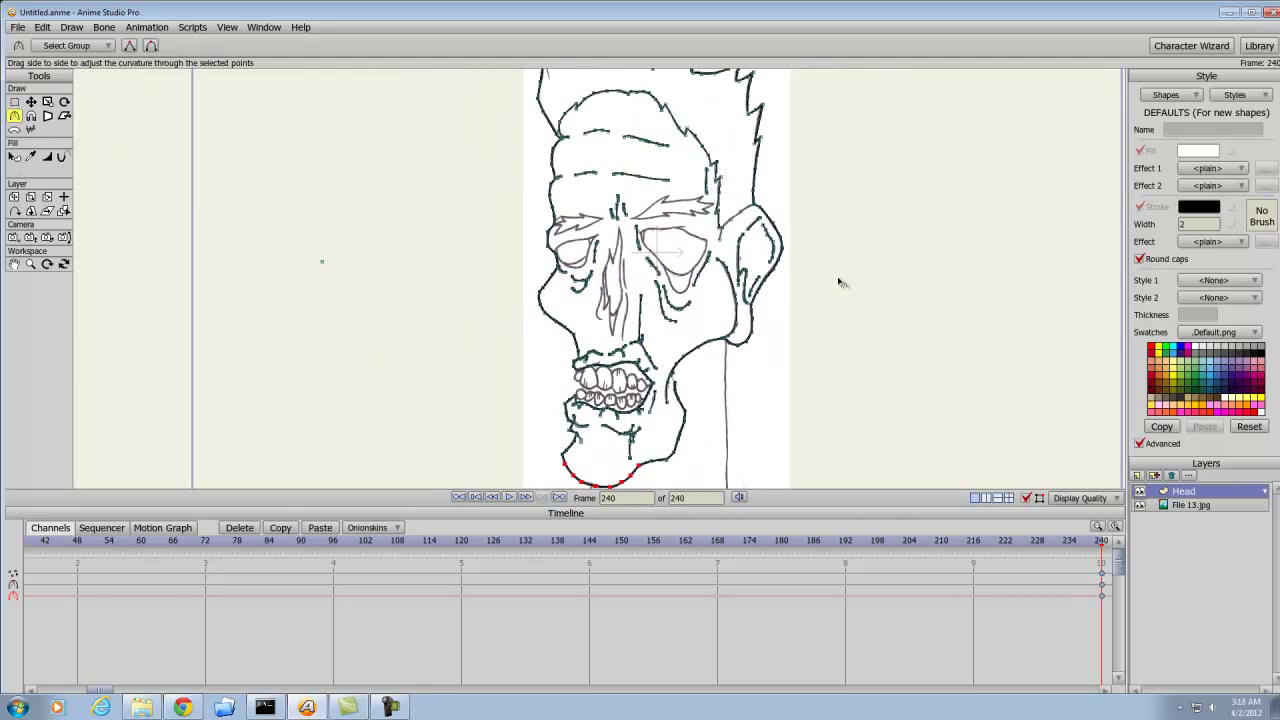